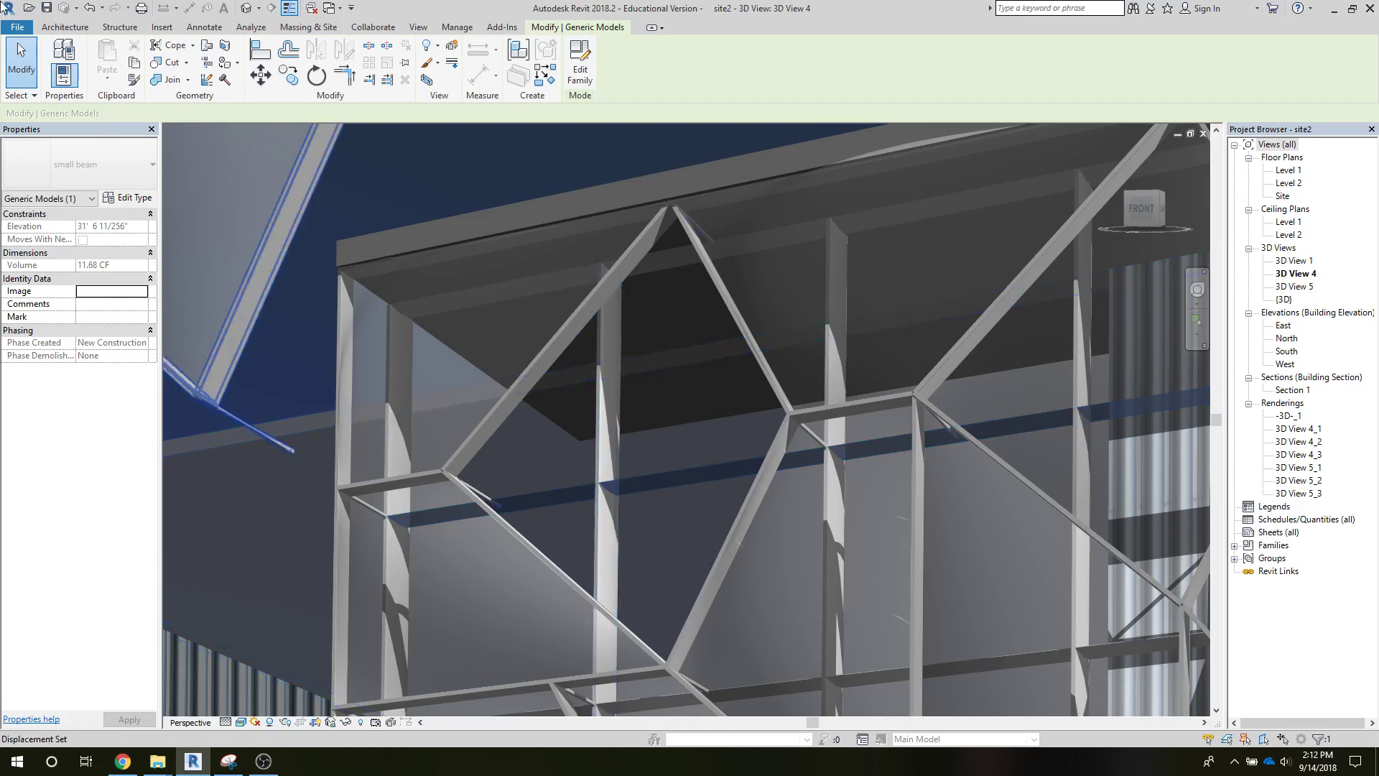
# Create a new family from the Generic Model Adaptive template.
pyautogui.click(17, 26)
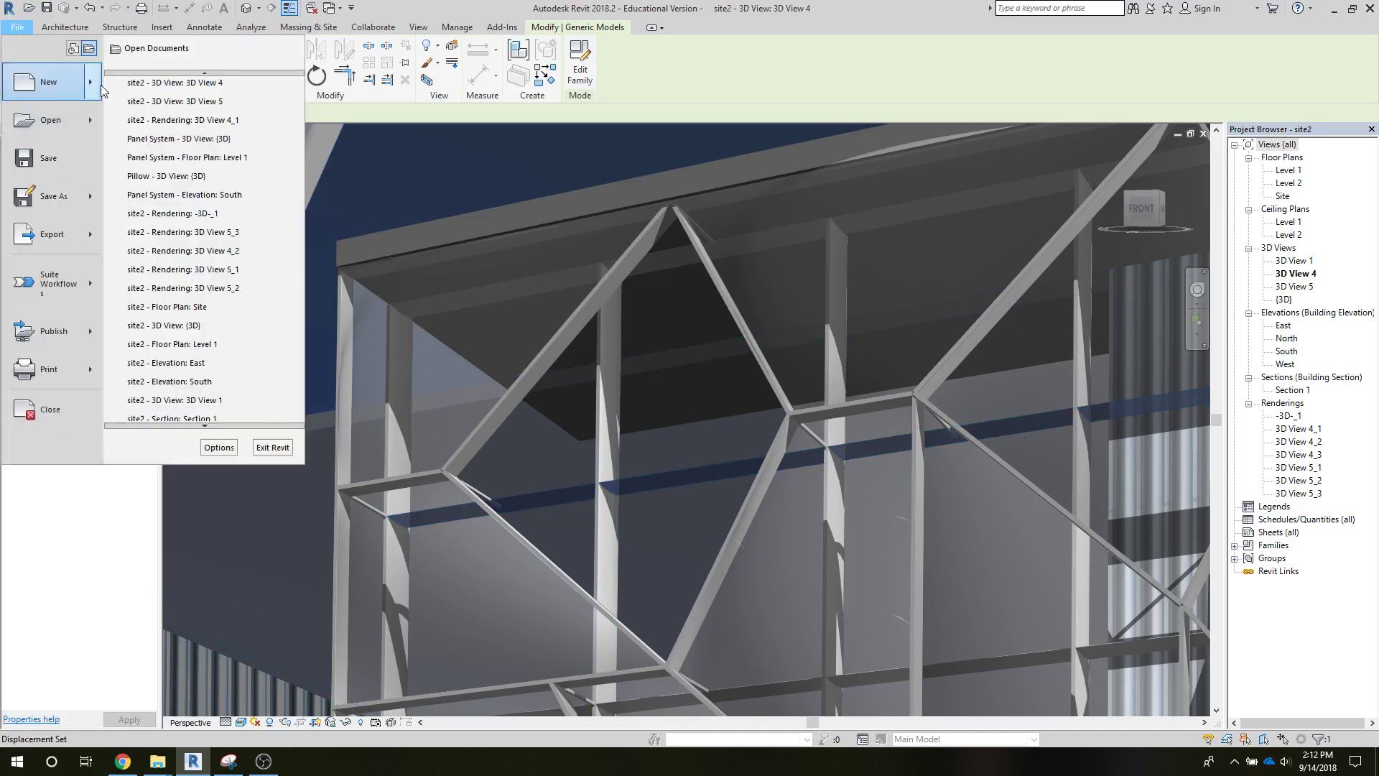
pyautogui.moveTo(99, 87)
pyautogui.click(147, 126)
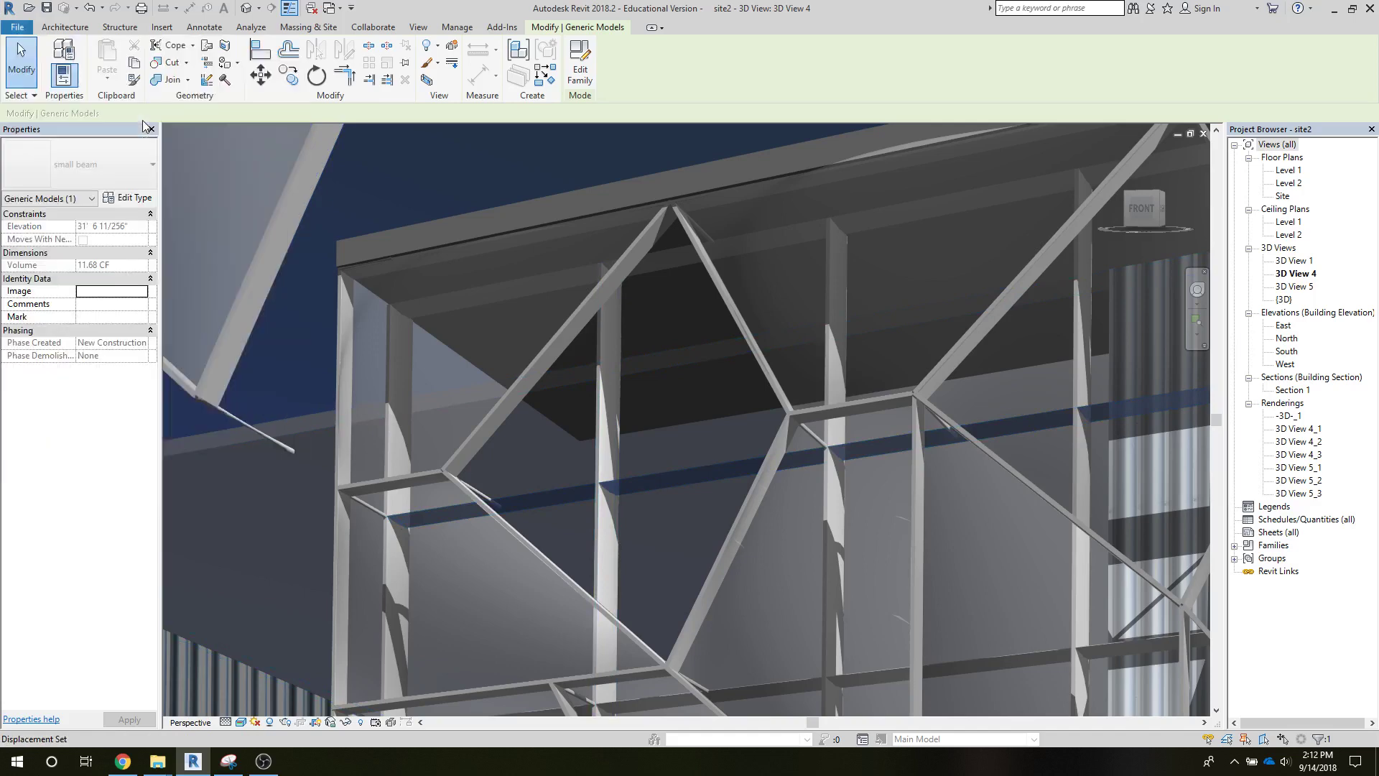
pyautogui.scroll(-2, 147, 126)
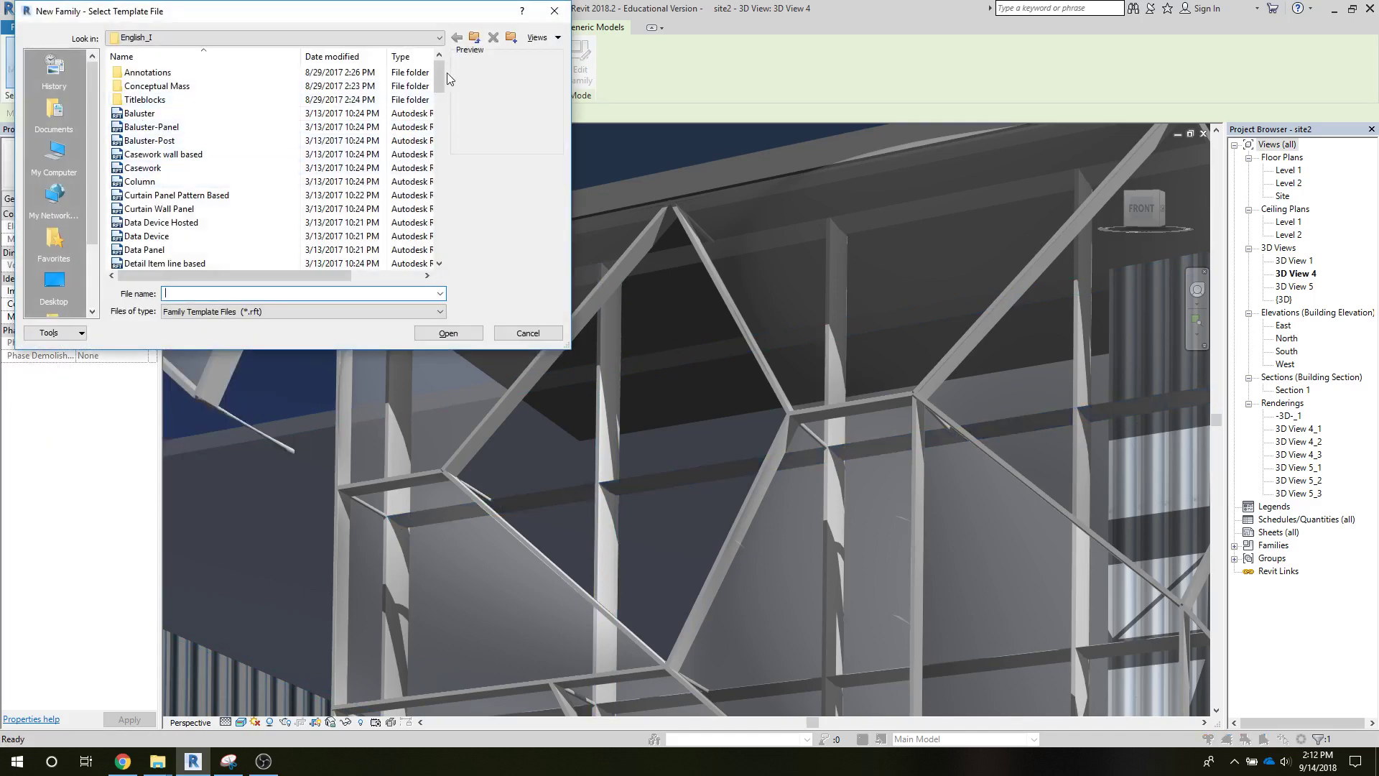
pyautogui.moveTo(440, 85); pyautogui.dragTo(442, 136)
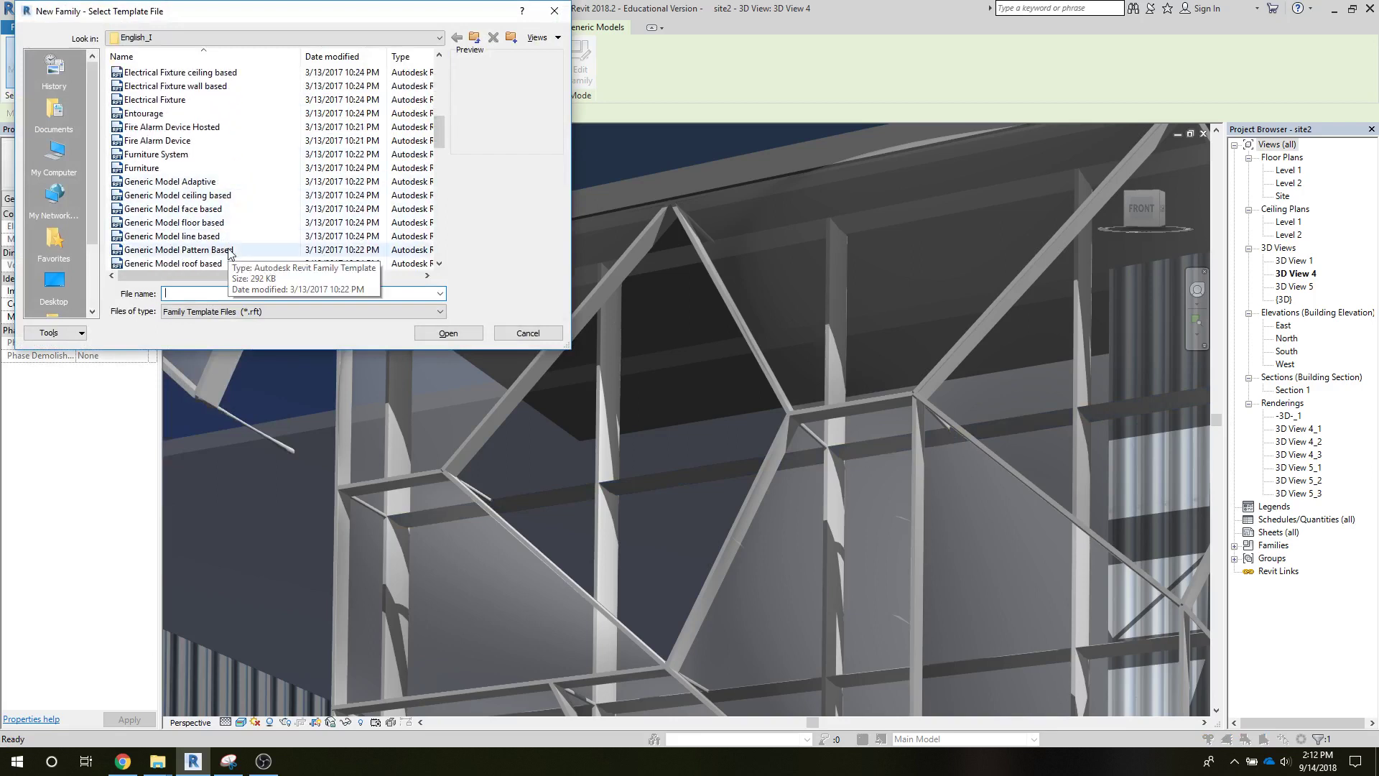
pyautogui.click(217, 253)
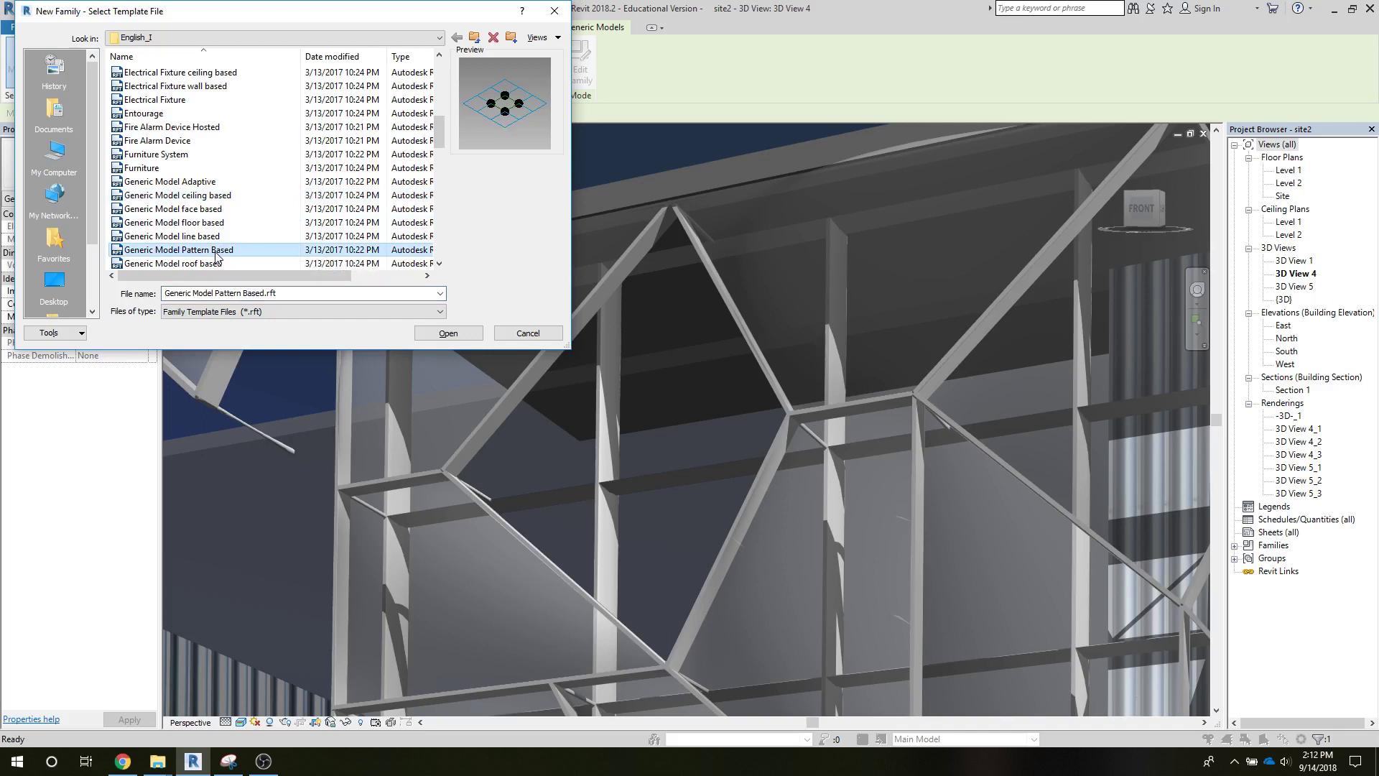
pyautogui.click(194, 184)
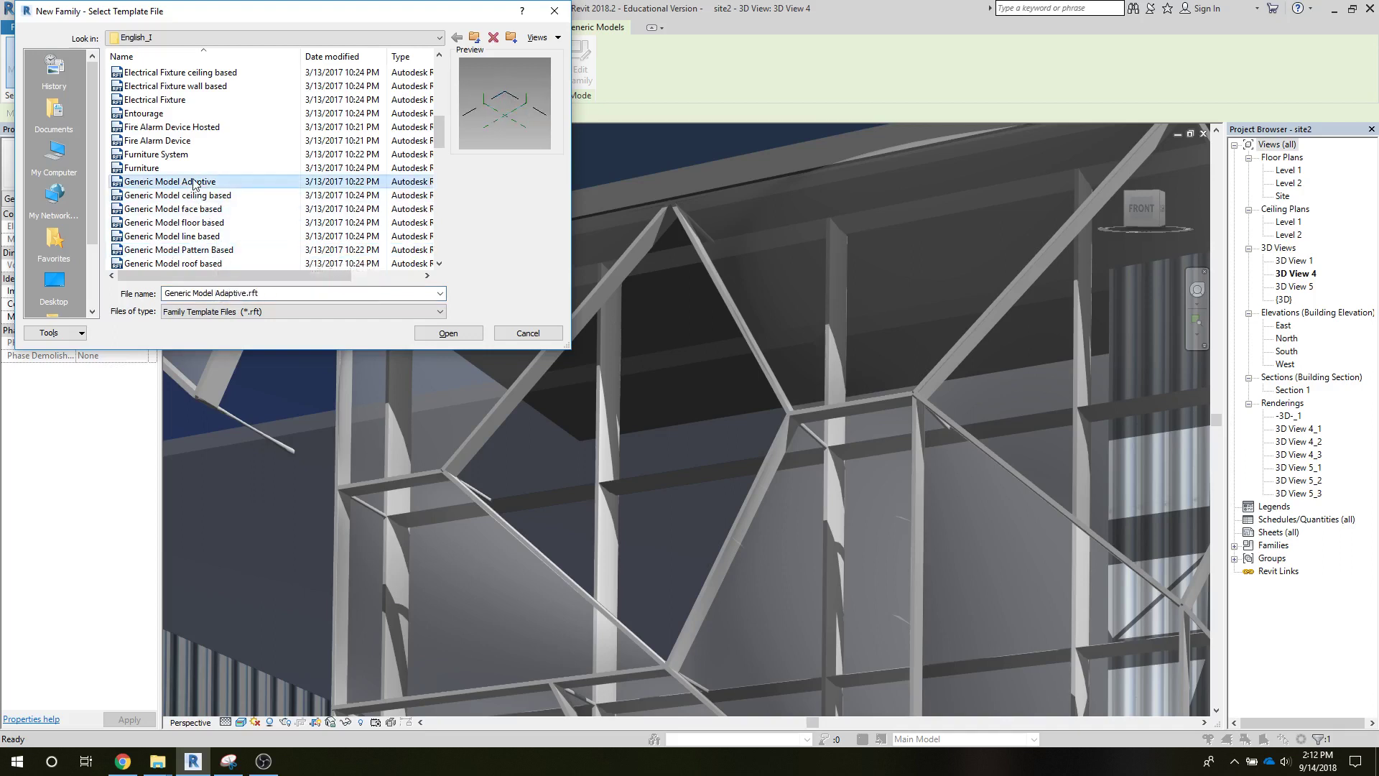
pyautogui.click(437, 332)
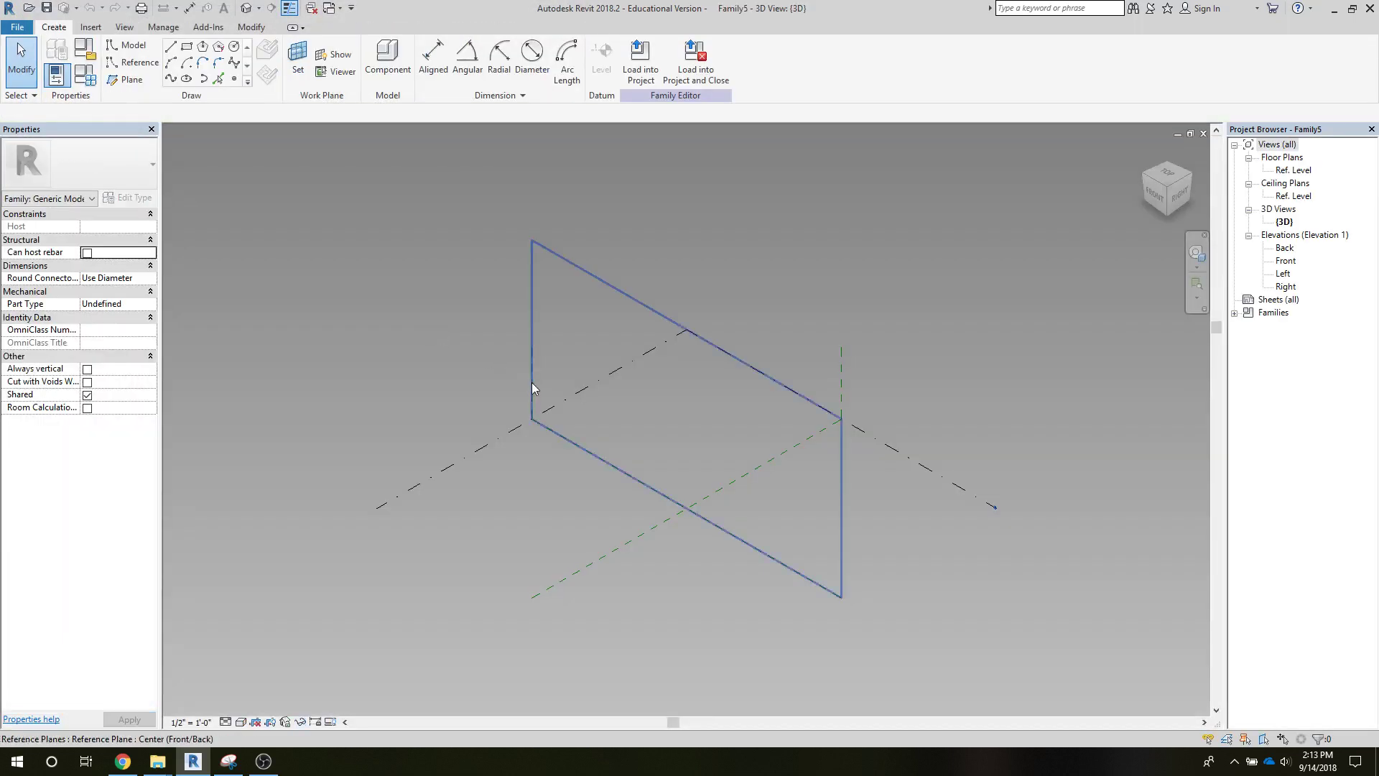
# Set the Center (Front/Back) reference plane as the work plane and place two reference points on it, one above the other.
pyautogui.click(297, 59)
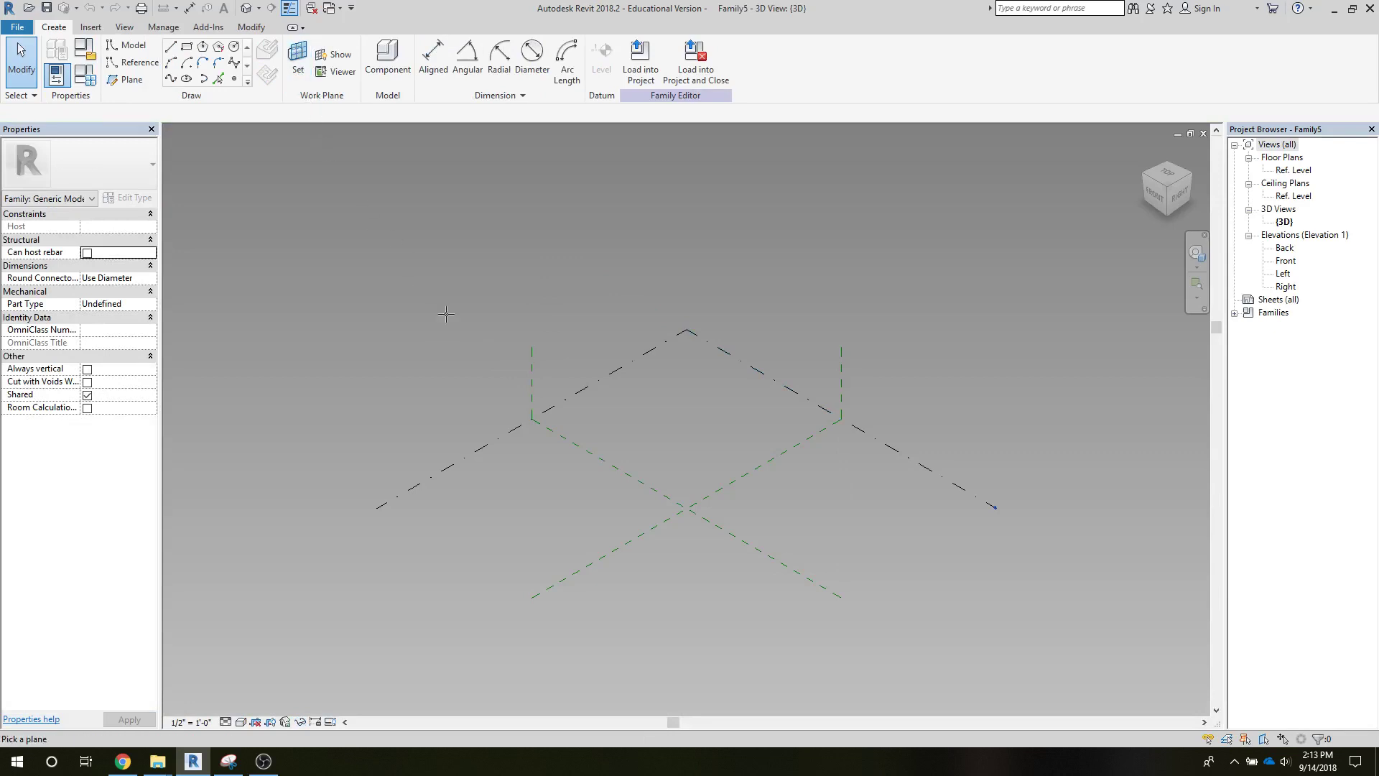
pyautogui.click(522, 385)
pyautogui.click(730, 504)
pyautogui.click(744, 416)
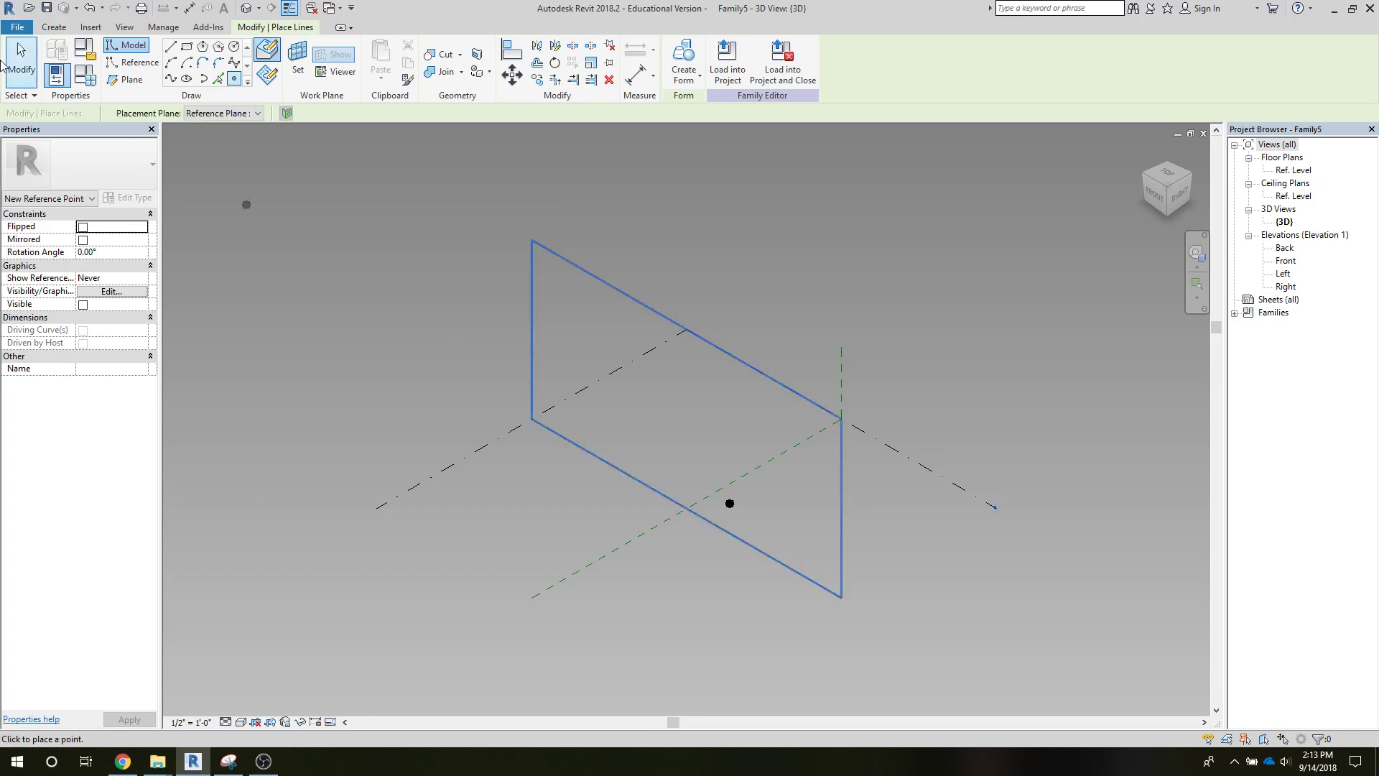
pyautogui.click(21, 70)
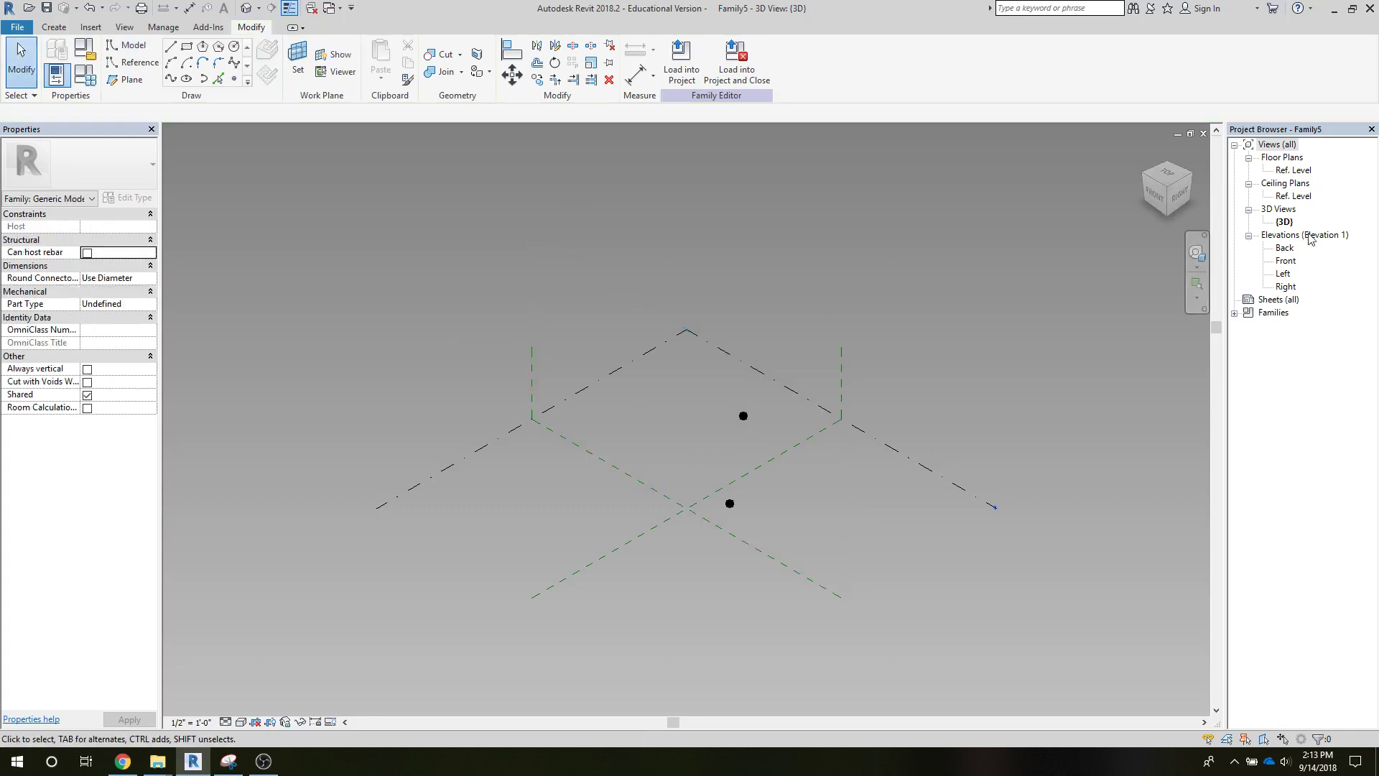
# In the Front elevation, move the lower reference point to the intersection of the Ref. Level and the vertical center plane.
pyautogui.doubleClick(1286, 261)
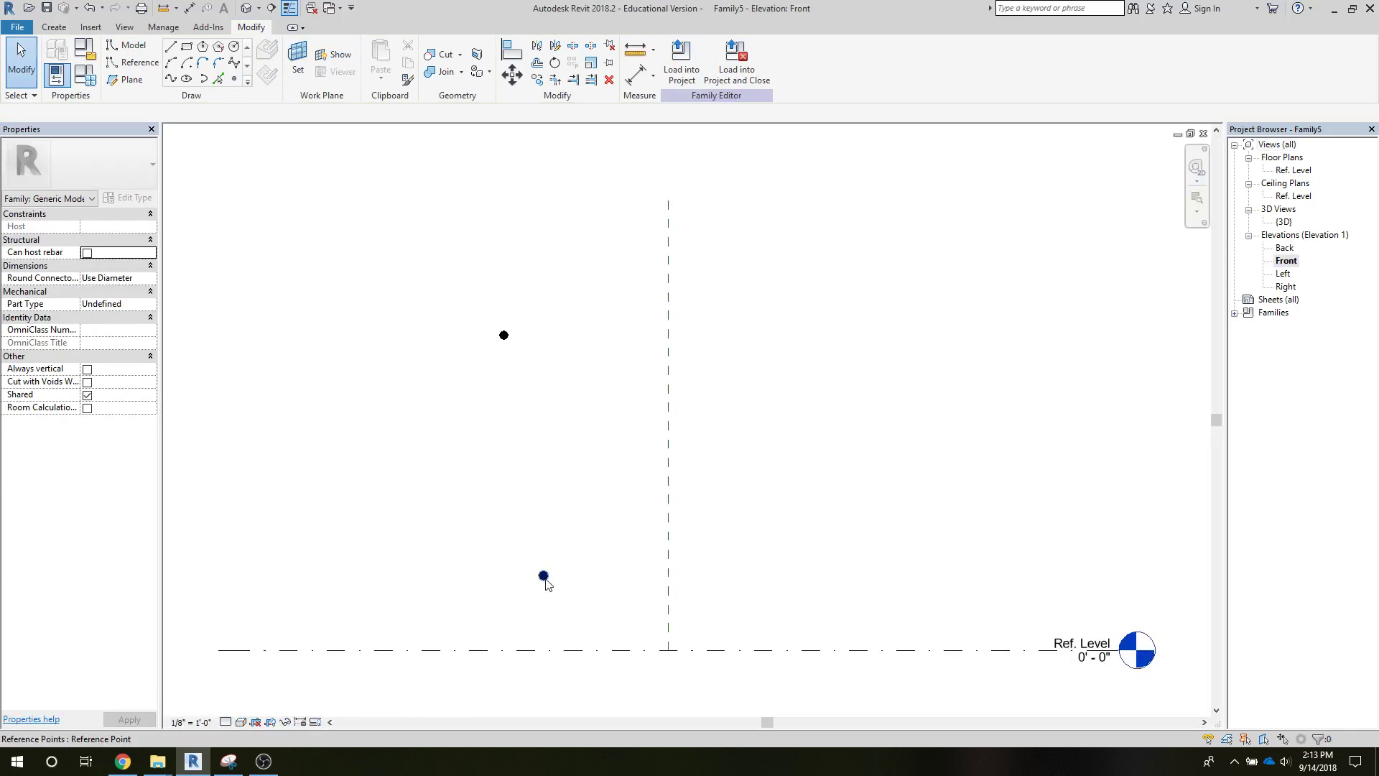
pyautogui.click(544, 576)
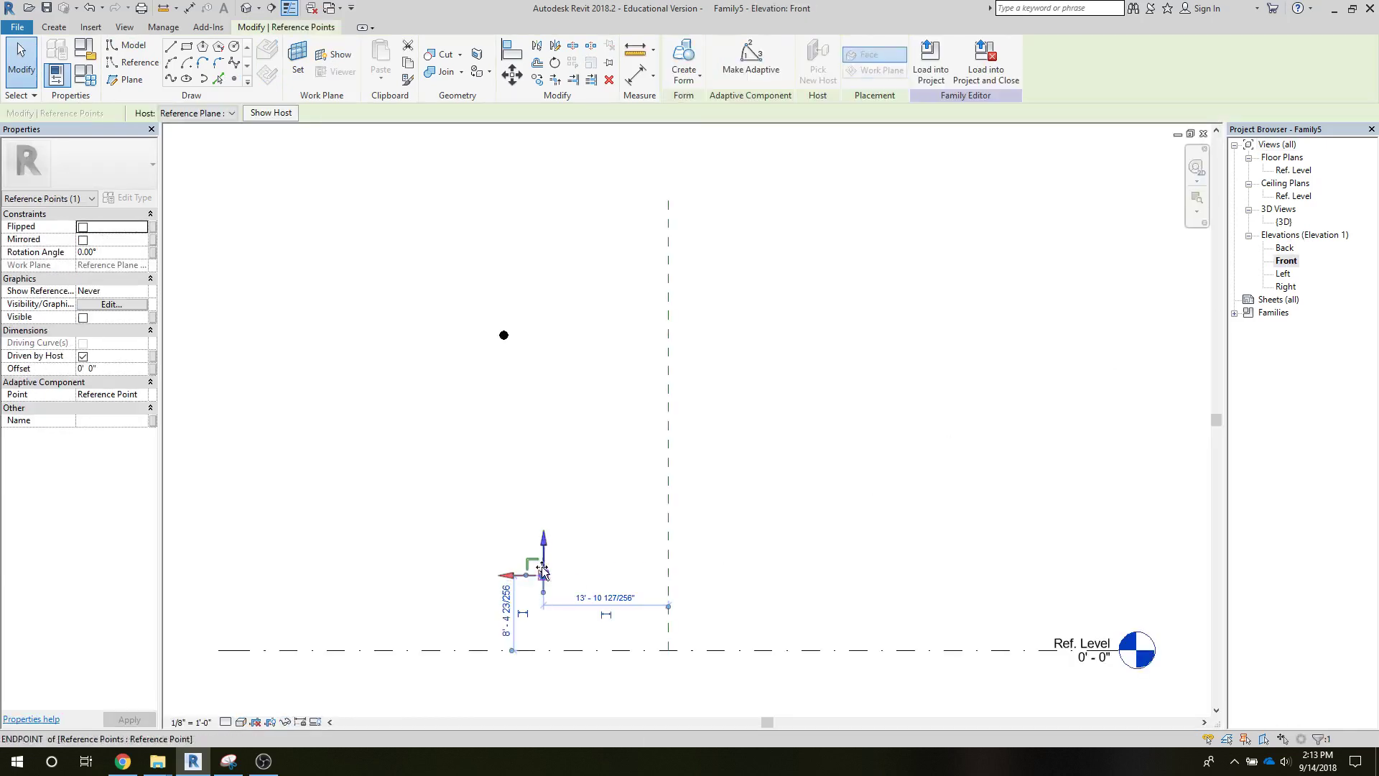
pyautogui.moveTo(543, 571); pyautogui.dragTo(668, 653)
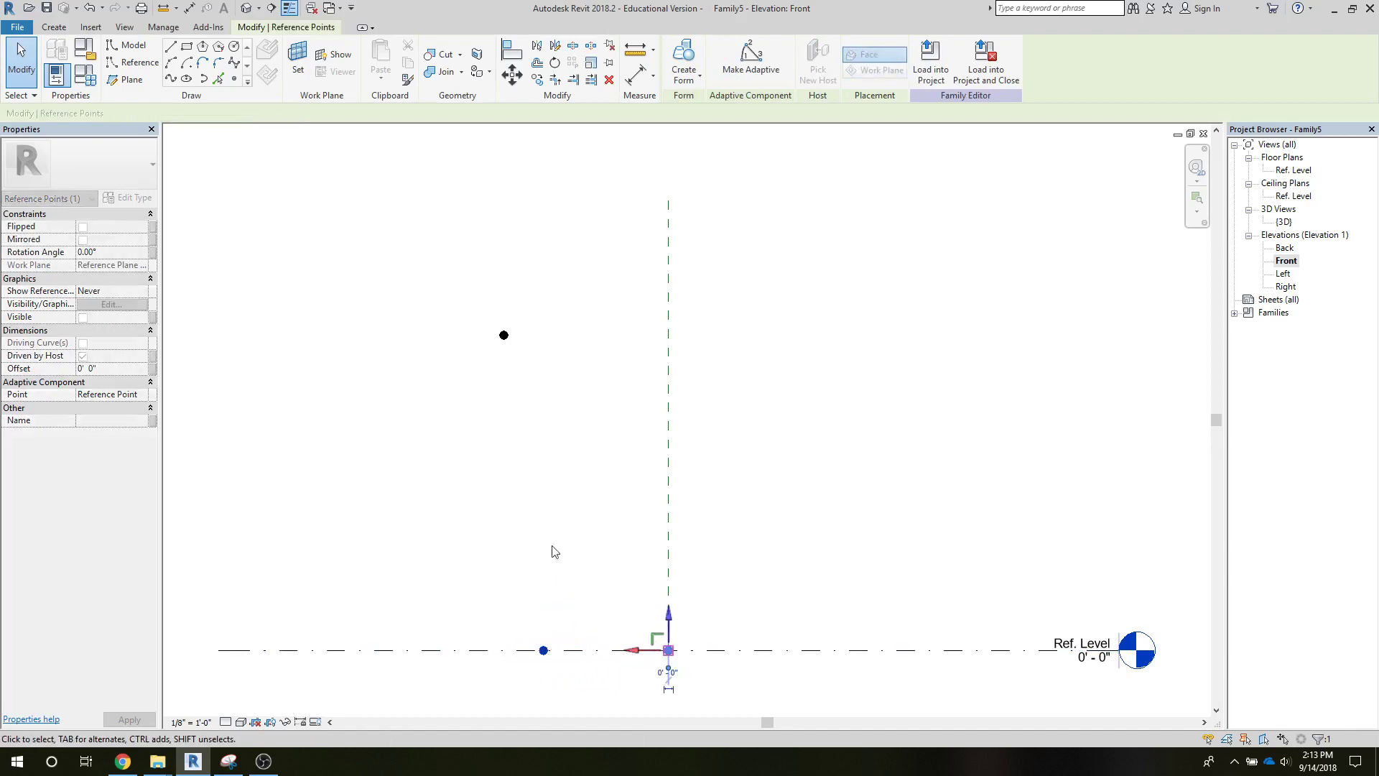
pyautogui.click(510, 369)
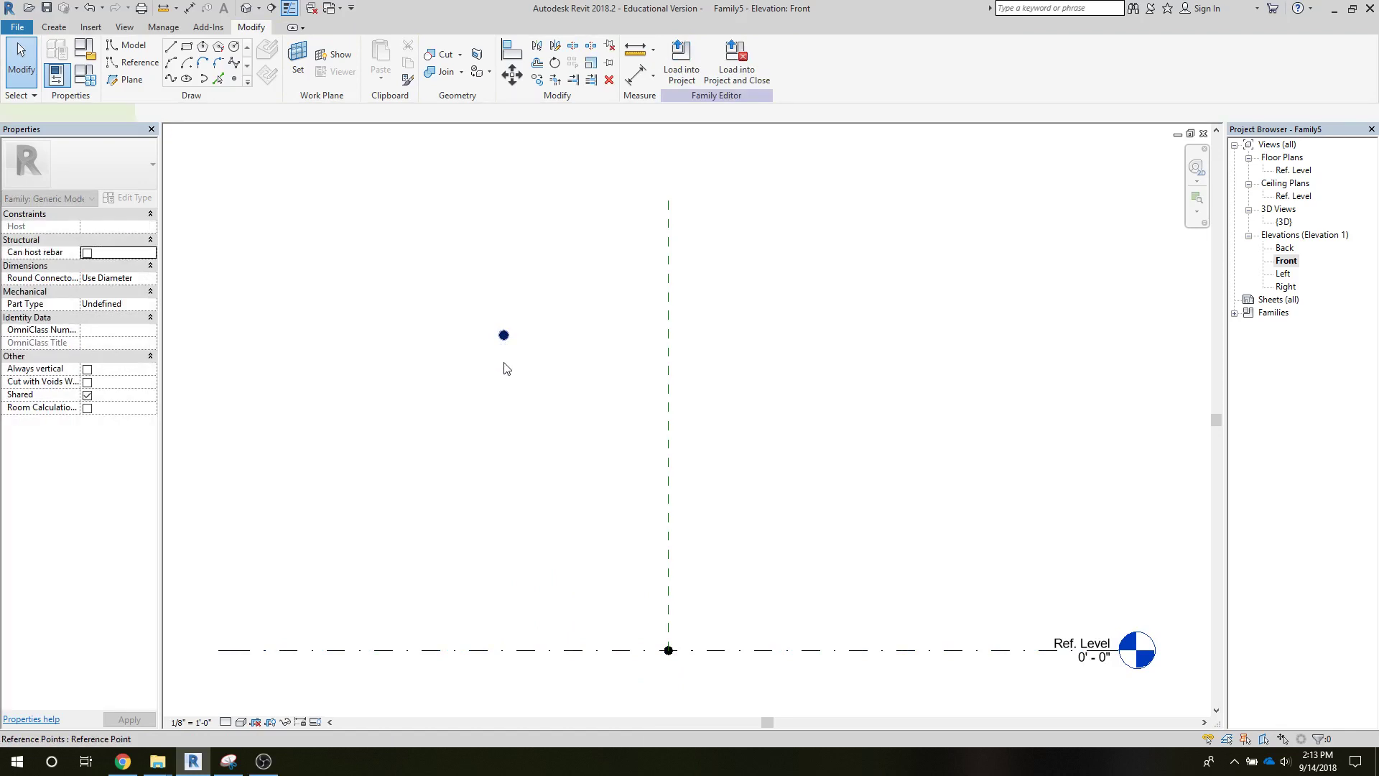
# Move the upper reference point onto the vertical center plane and set its height above the Ref. Level to 34 feet.
pyautogui.click(504, 337)
pyautogui.moveTo(468, 336); pyautogui.dragTo(632, 345)
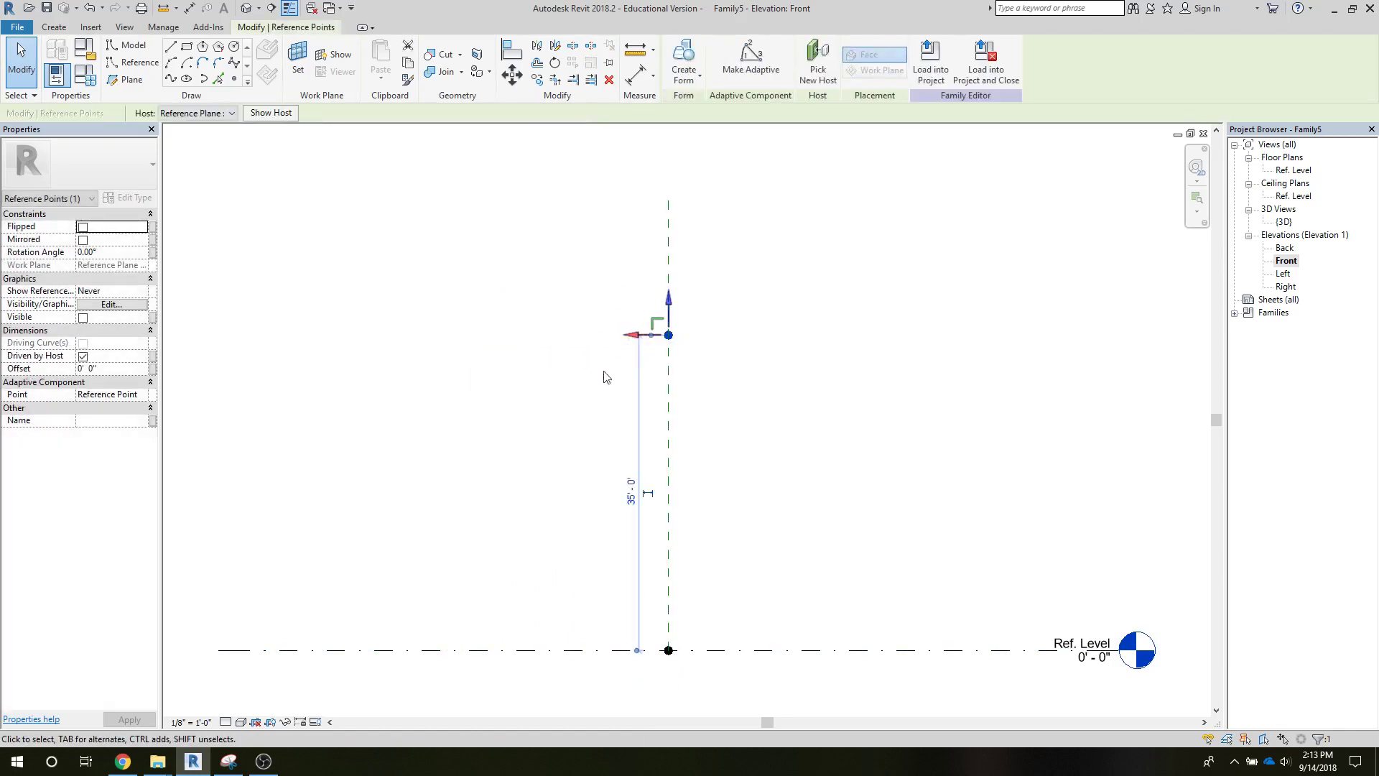
pyautogui.click(630, 499)
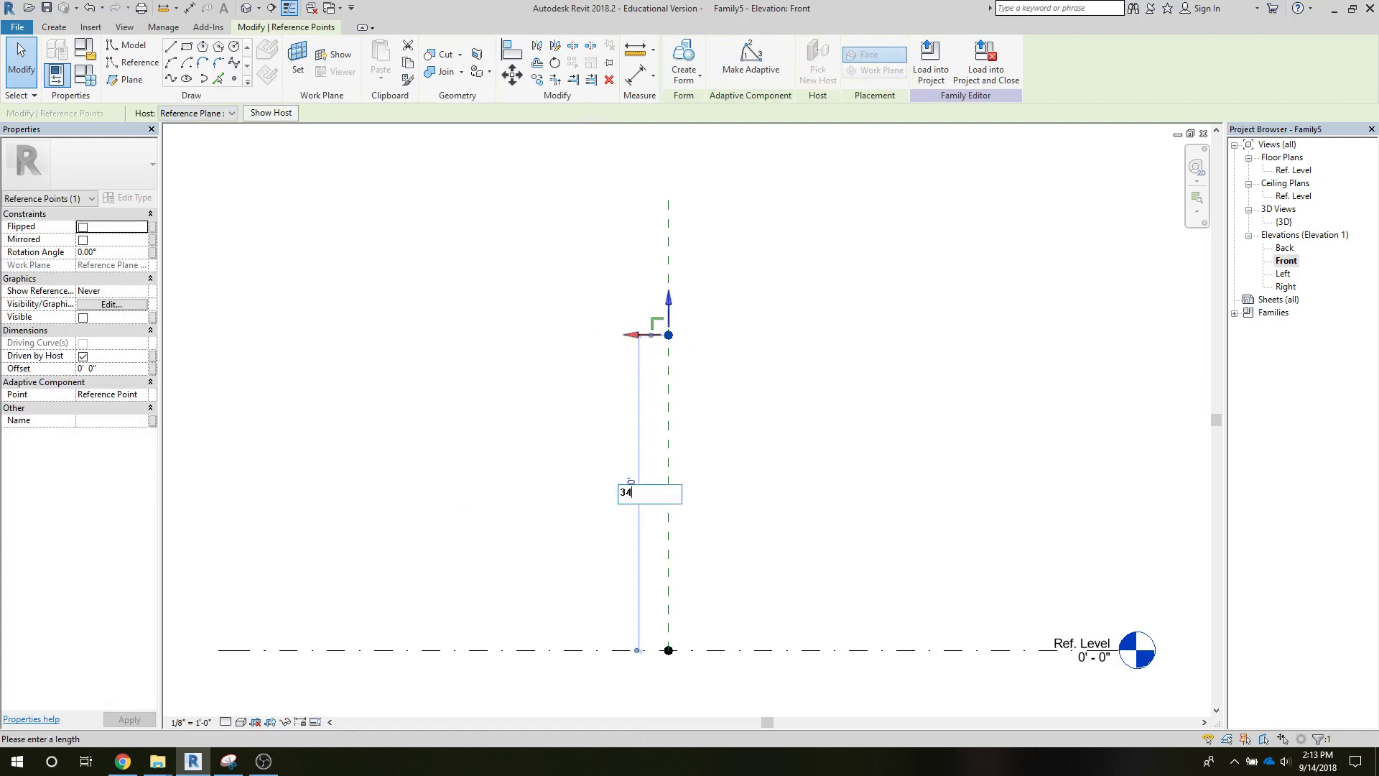
pyautogui.press('Return')
pyautogui.click(553, 436)
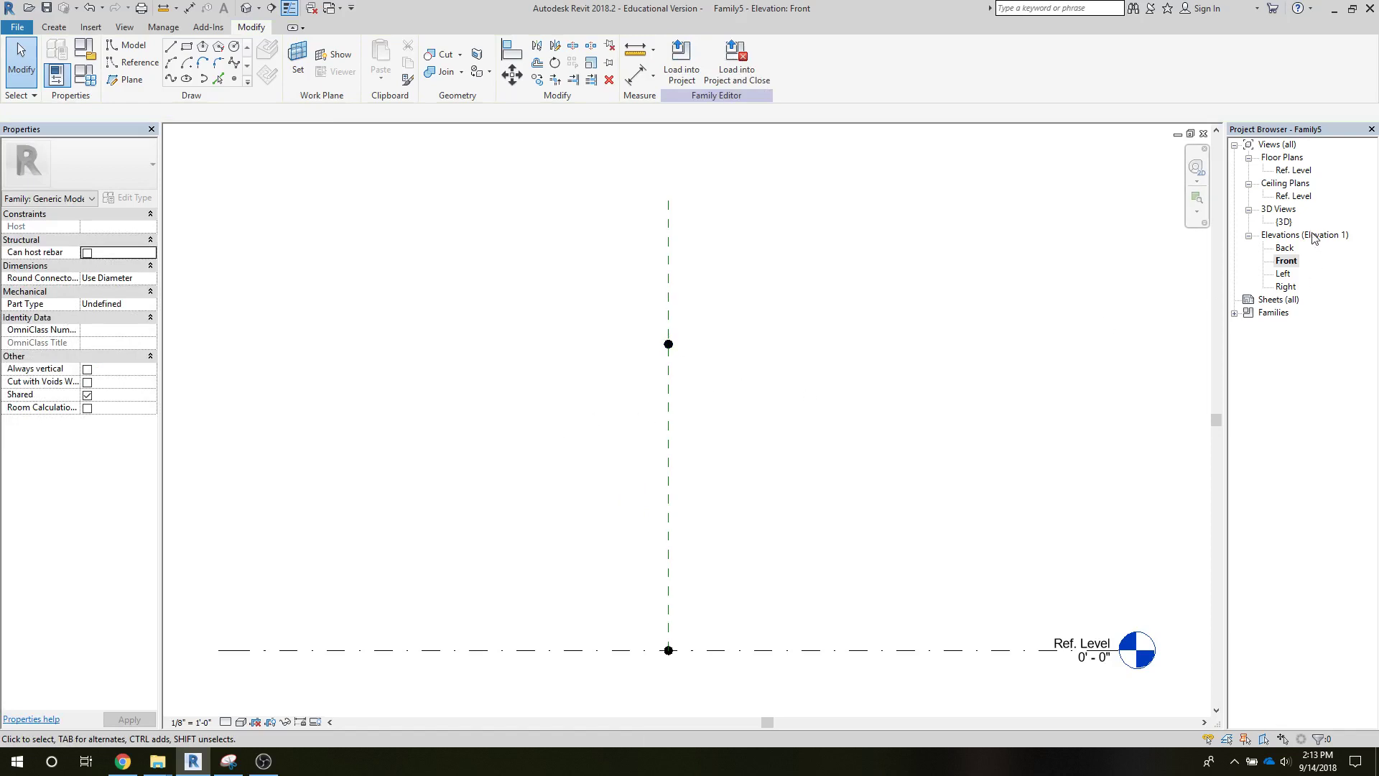
# In the 3D view, make both reference points adaptive.
pyautogui.doubleClick(1286, 222)
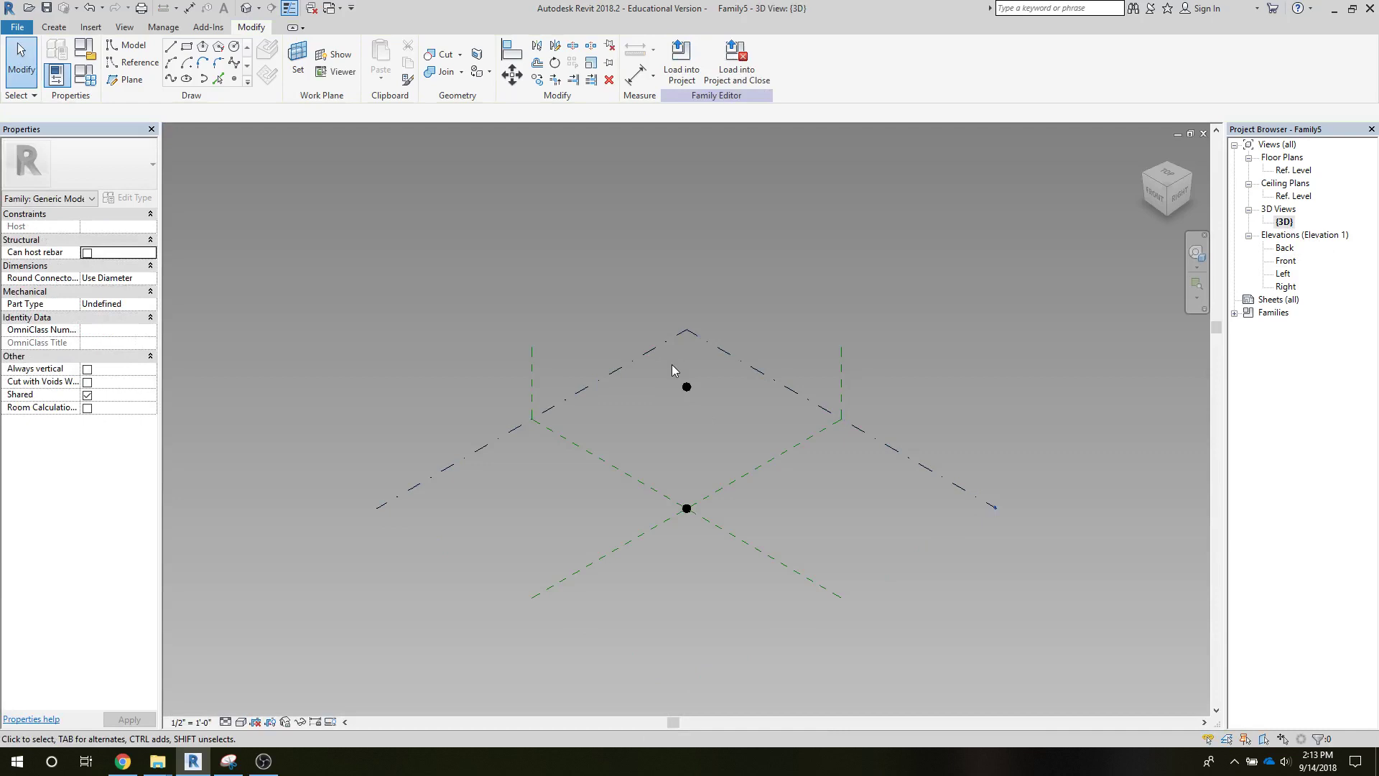
pyautogui.moveTo(672, 364); pyautogui.dragTo(699, 549)
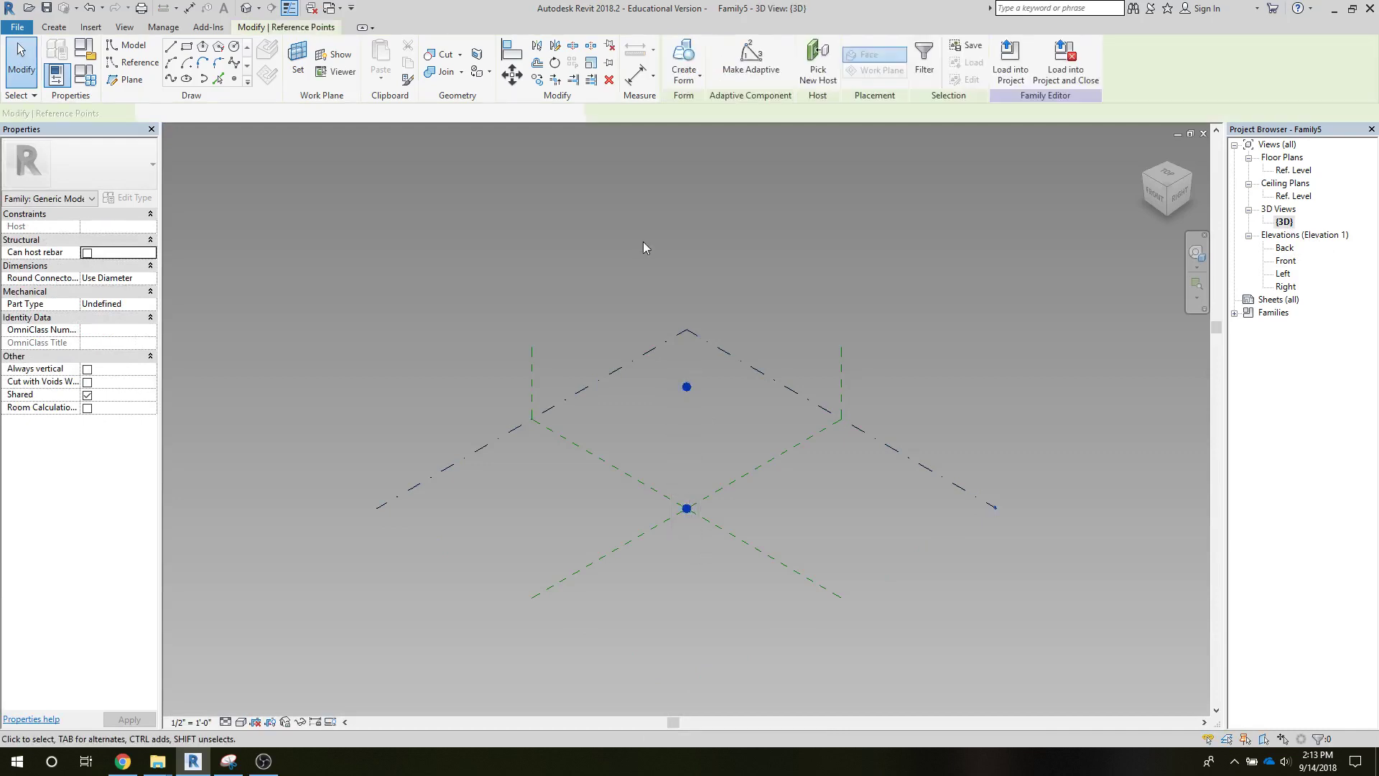
pyautogui.click(753, 66)
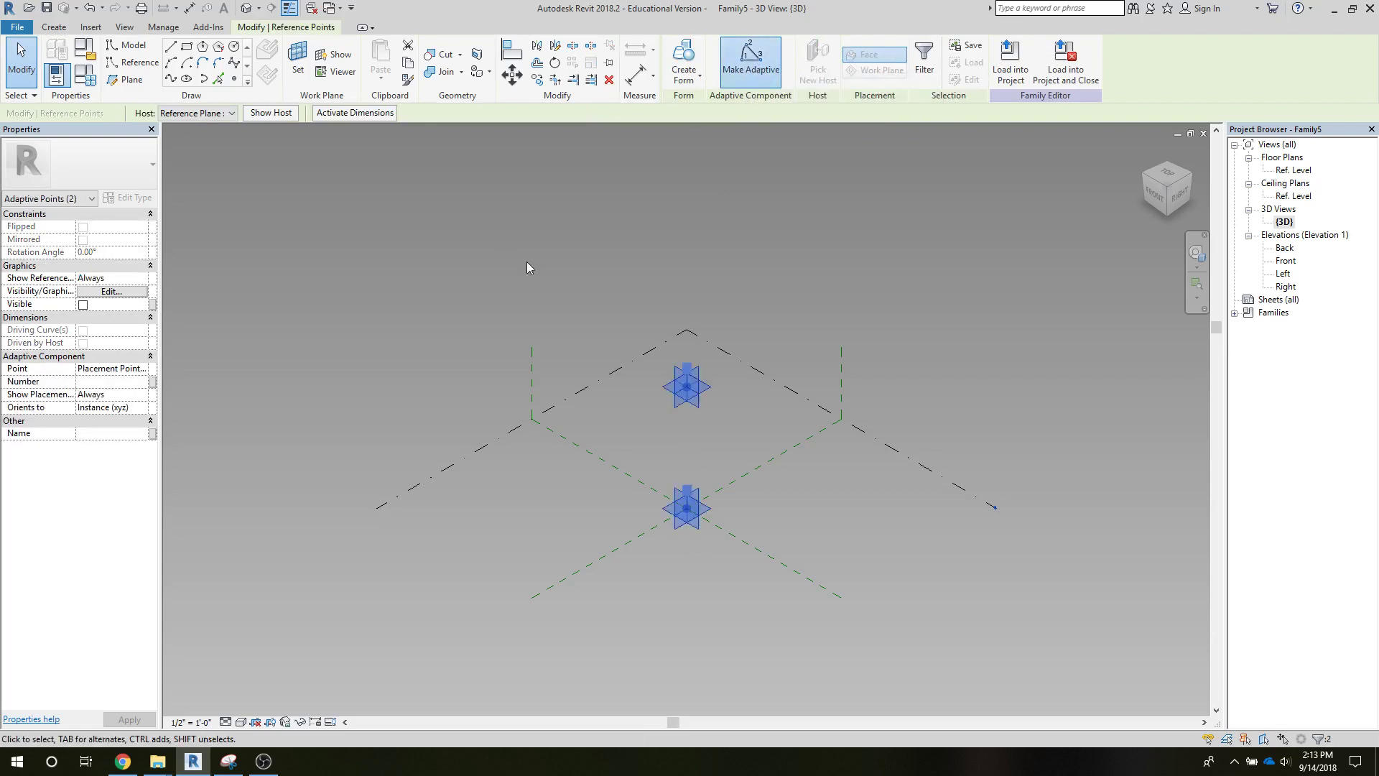
pyautogui.scroll(3, 592, 432)
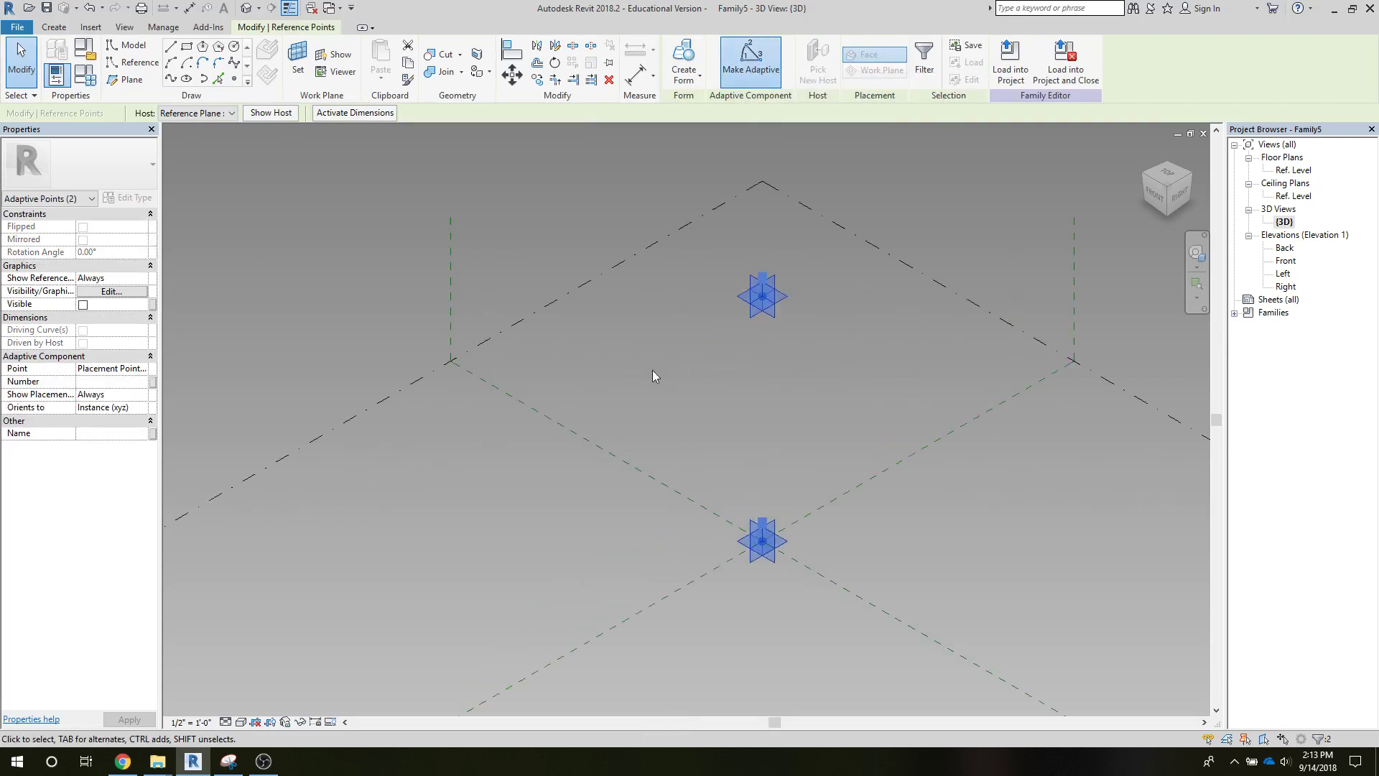
pyautogui.press('Escape')
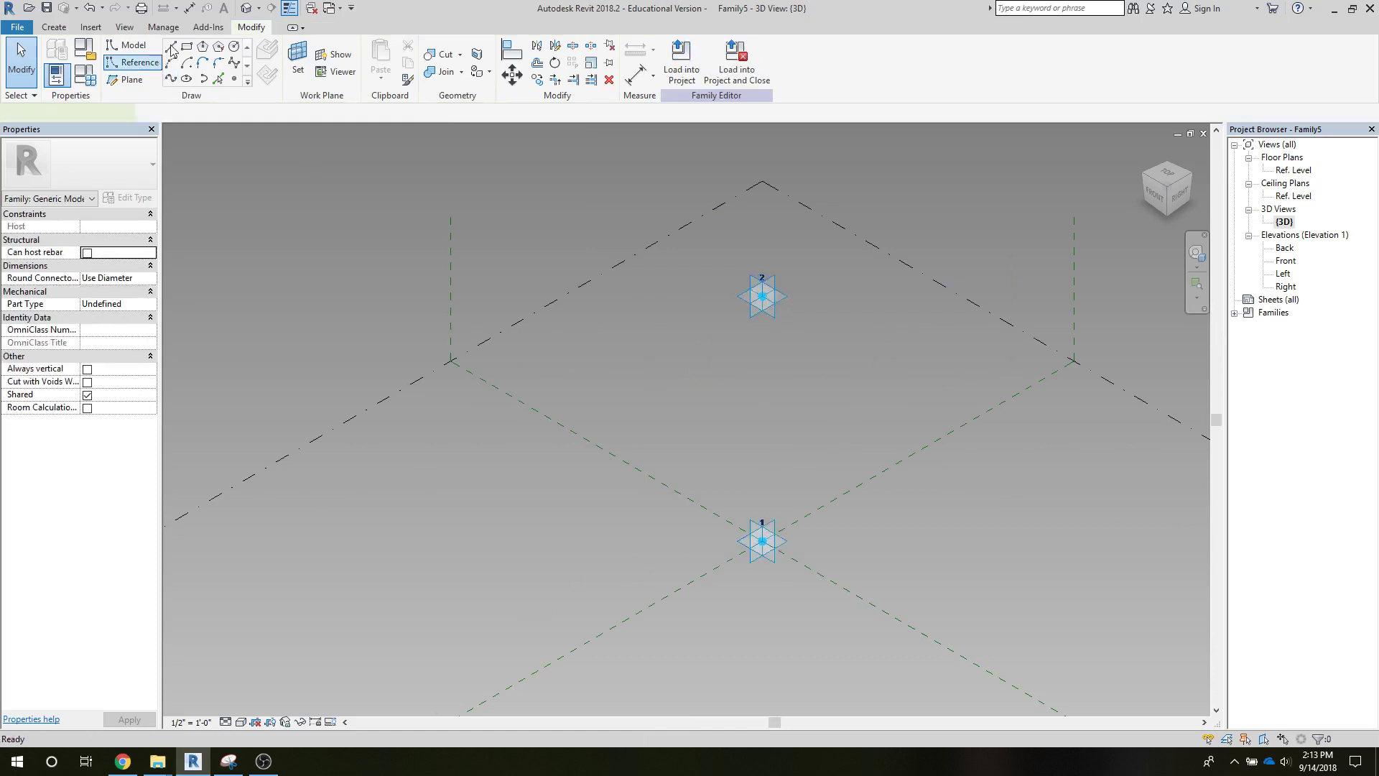
# Draw a straight reference line from the upper adaptive point to the lower adaptive point.
pyautogui.click(137, 63)
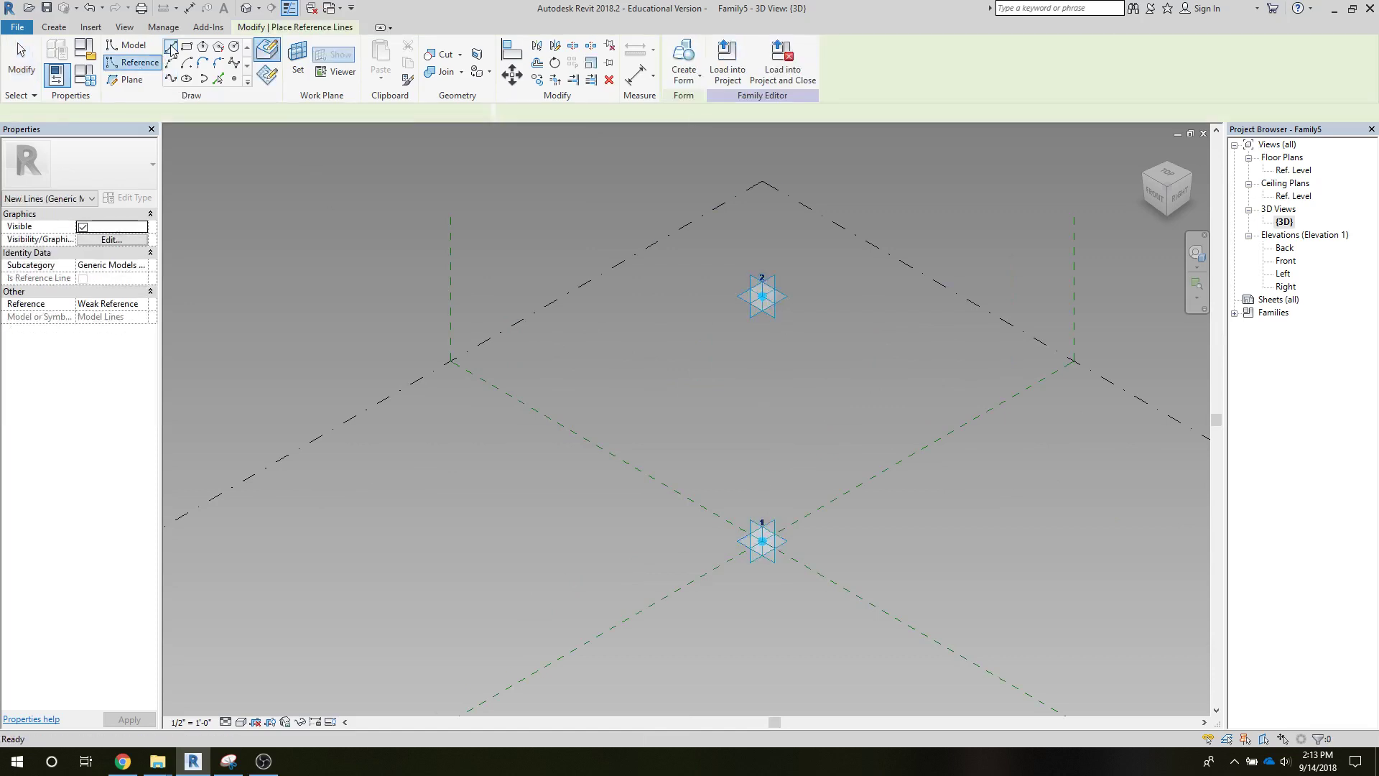
pyautogui.click(763, 296)
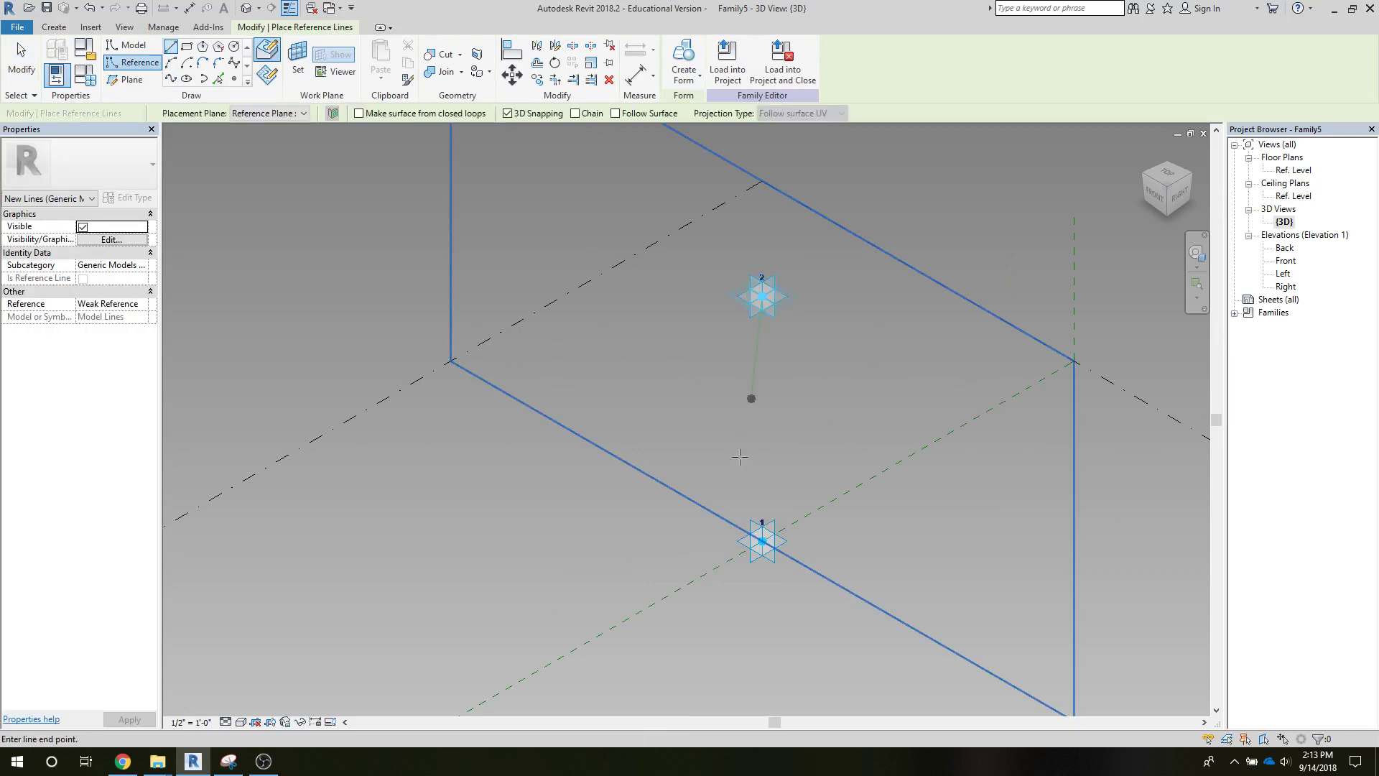
pyautogui.click(763, 541)
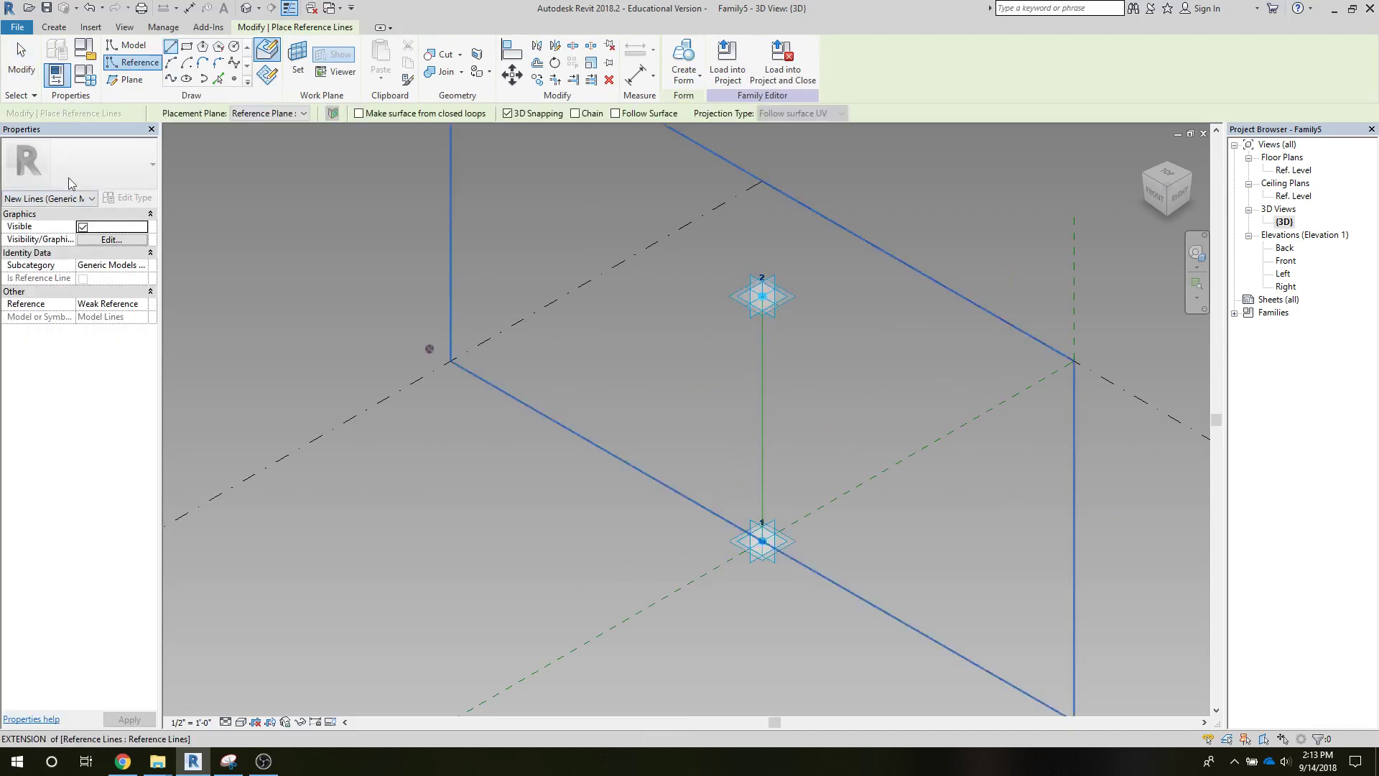
pyautogui.click(22, 82)
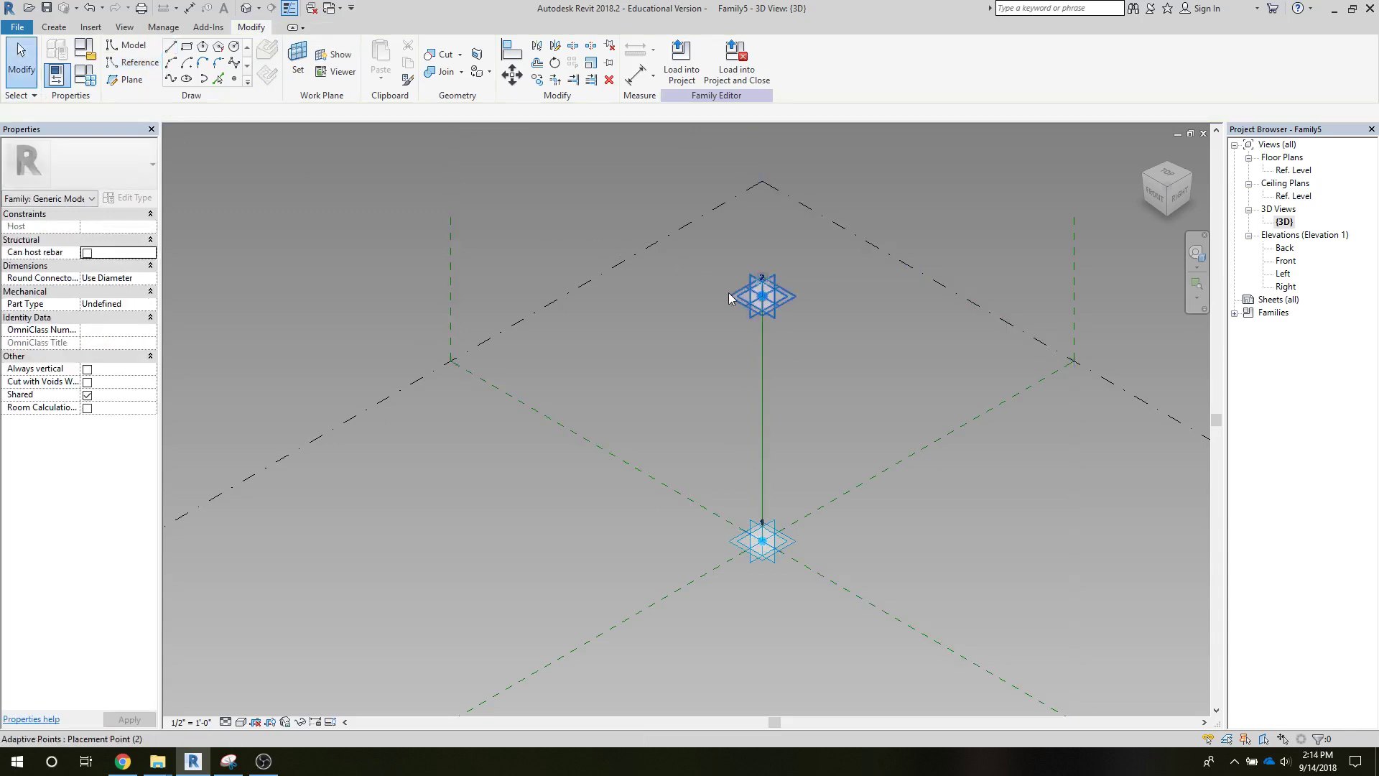
# Test the reference line's attachment by moving the upper adaptive point off its axis, and undo the move.
pyautogui.moveTo(789, 312); pyautogui.dragTo(827, 334)
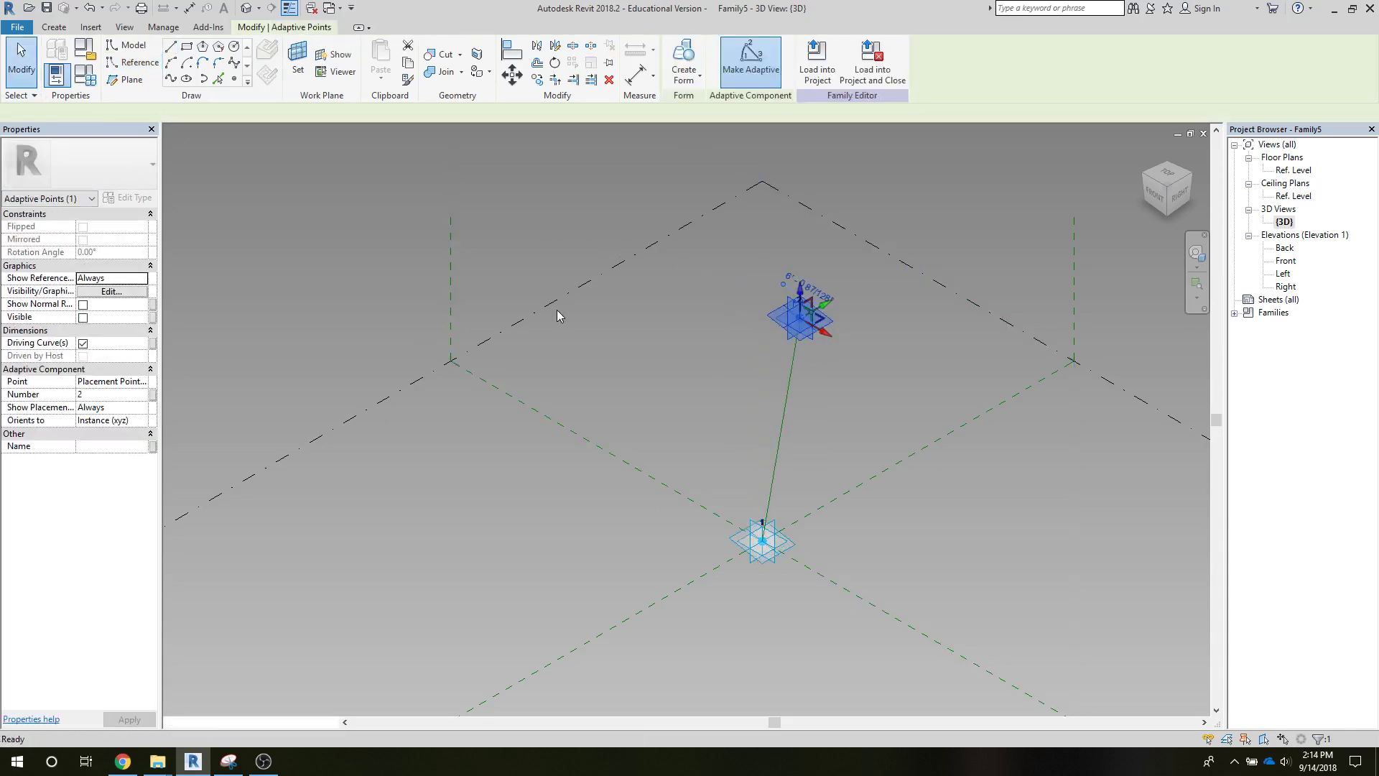
pyautogui.hotkey('ctrl', 'z')
pyautogui.click(773, 367)
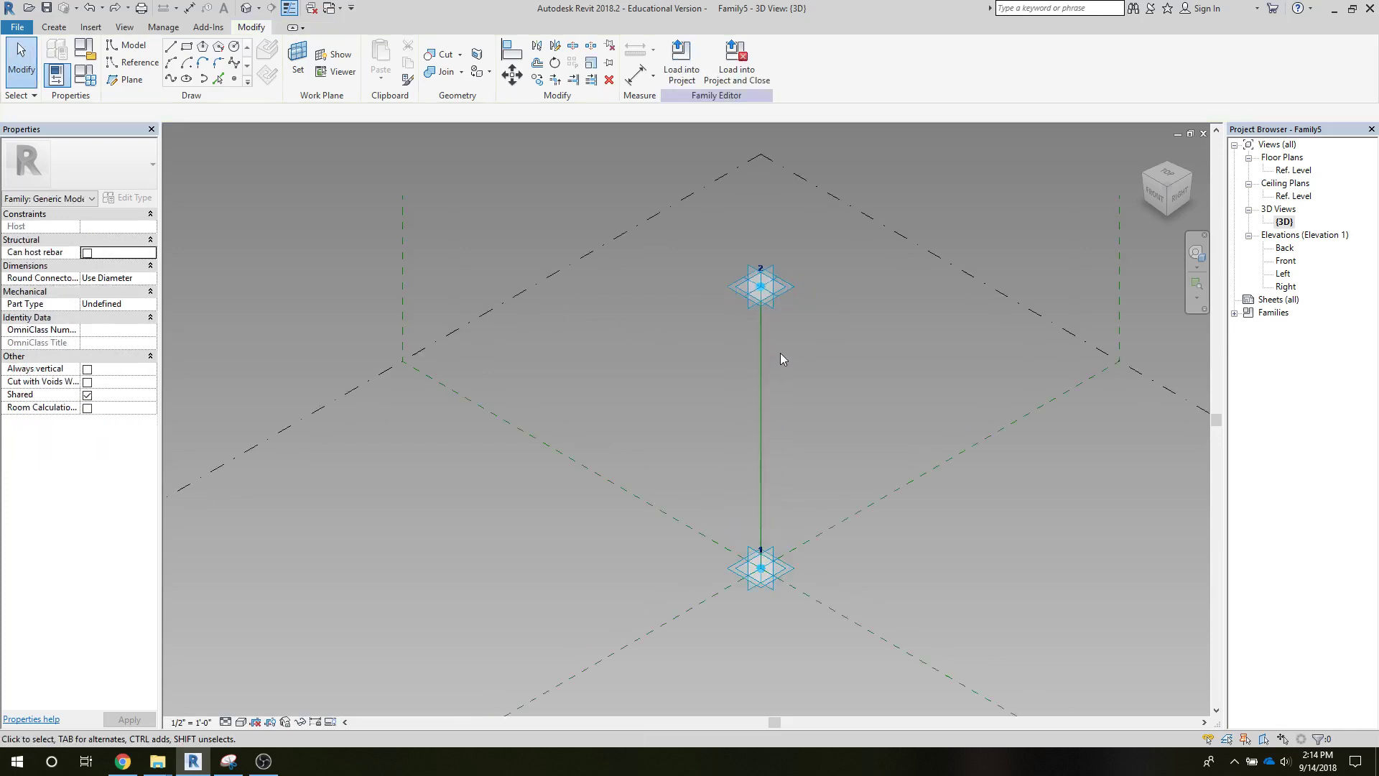
# Try a small rectangle of model lines beside the upper adaptive point and delete it.
pyautogui.scroll(3, 783, 316)
pyautogui.moveTo(776, 438); pyautogui.dragTo(786, 540, button='middle')
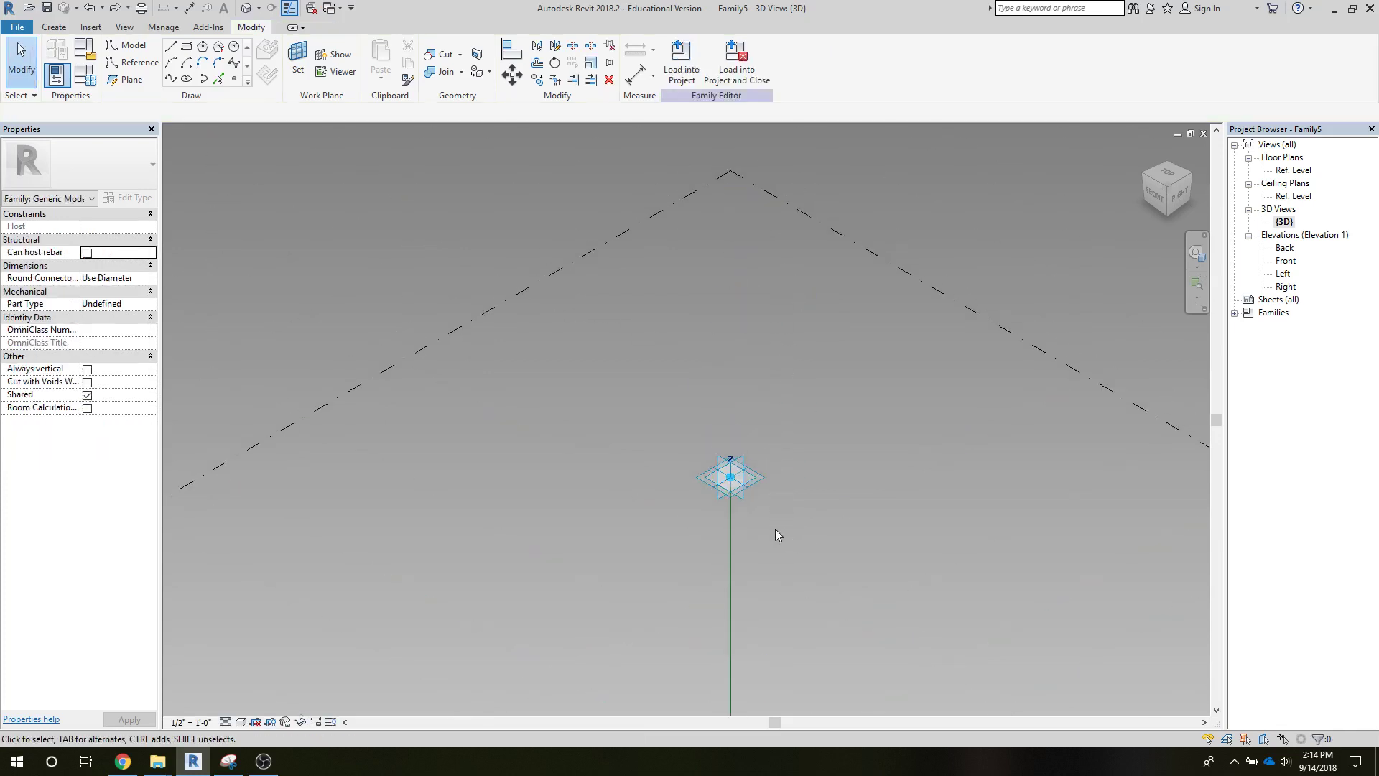
pyautogui.scroll(4, 776, 532)
pyautogui.scroll(-3, 816, 536)
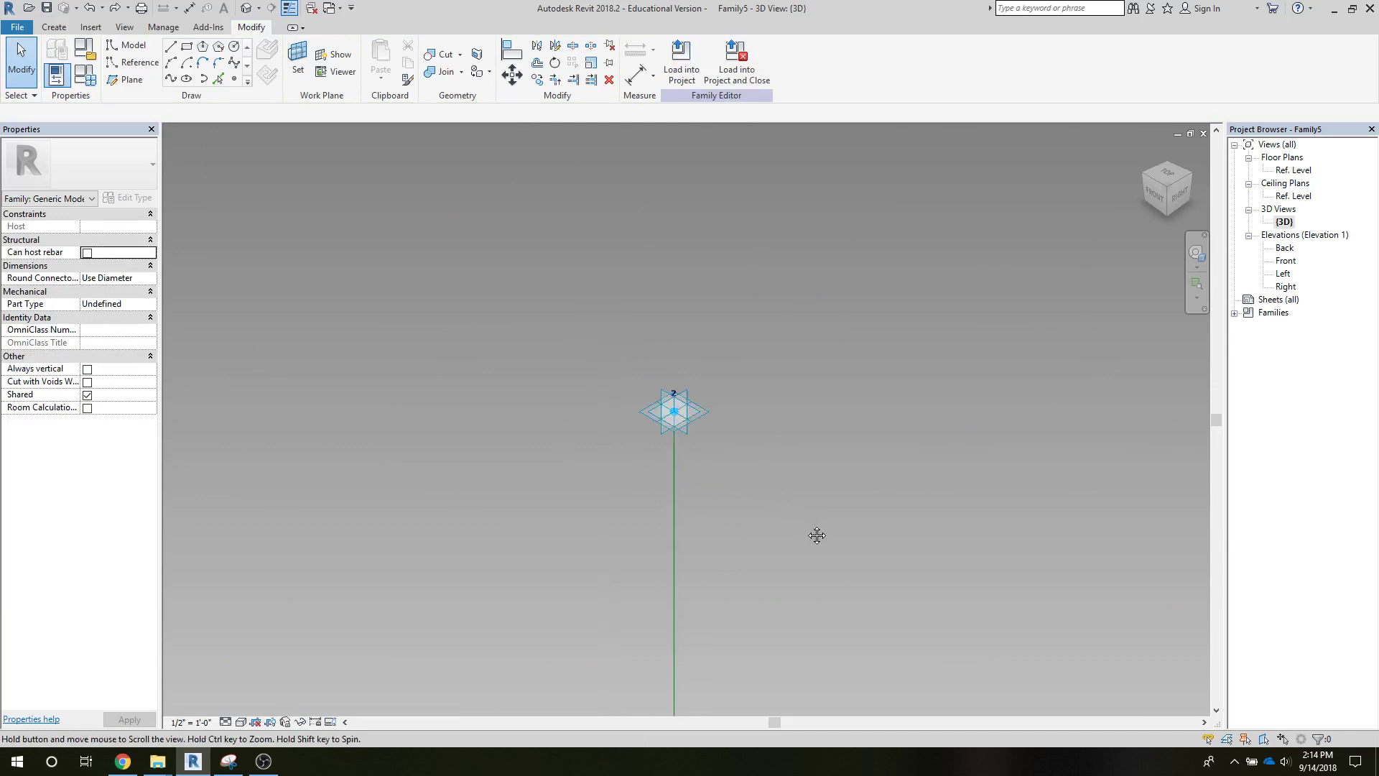
pyautogui.click(189, 47)
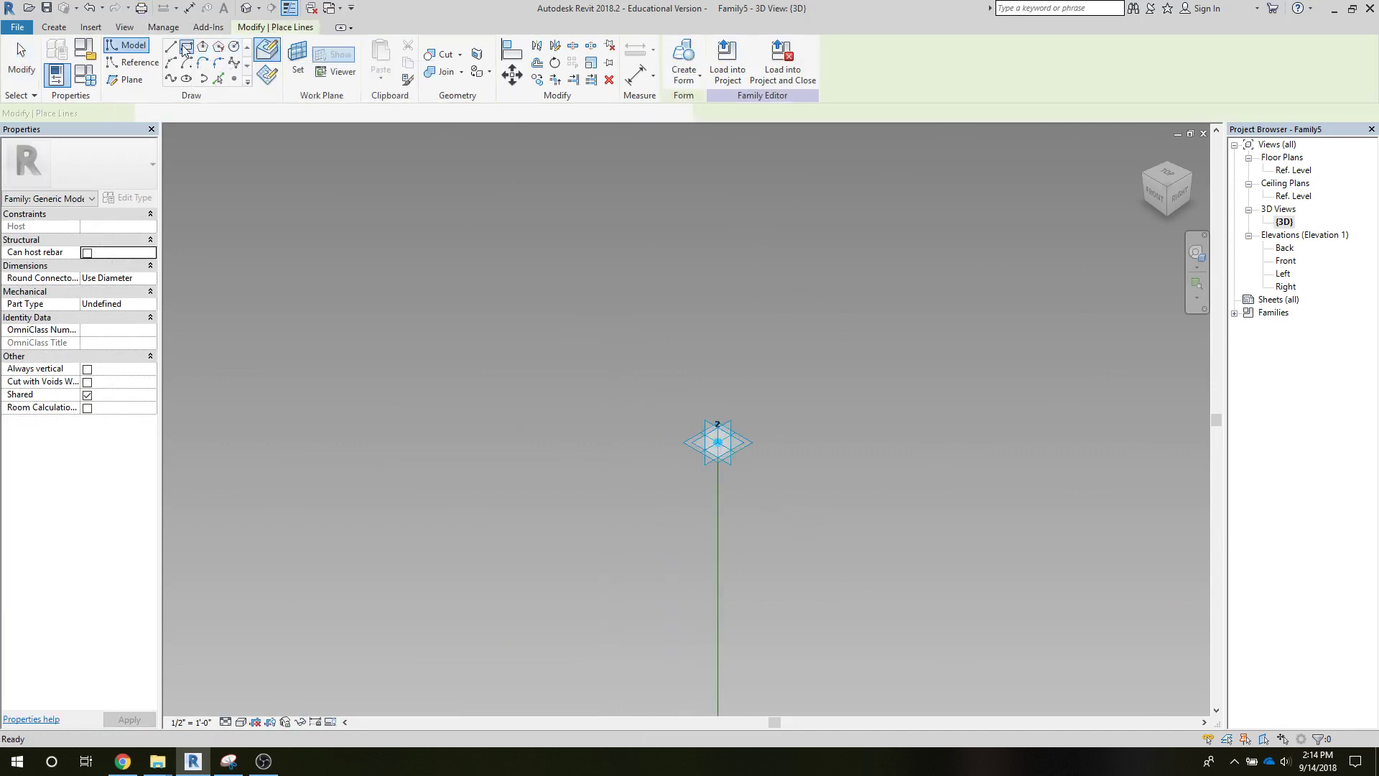
pyautogui.click(517, 418)
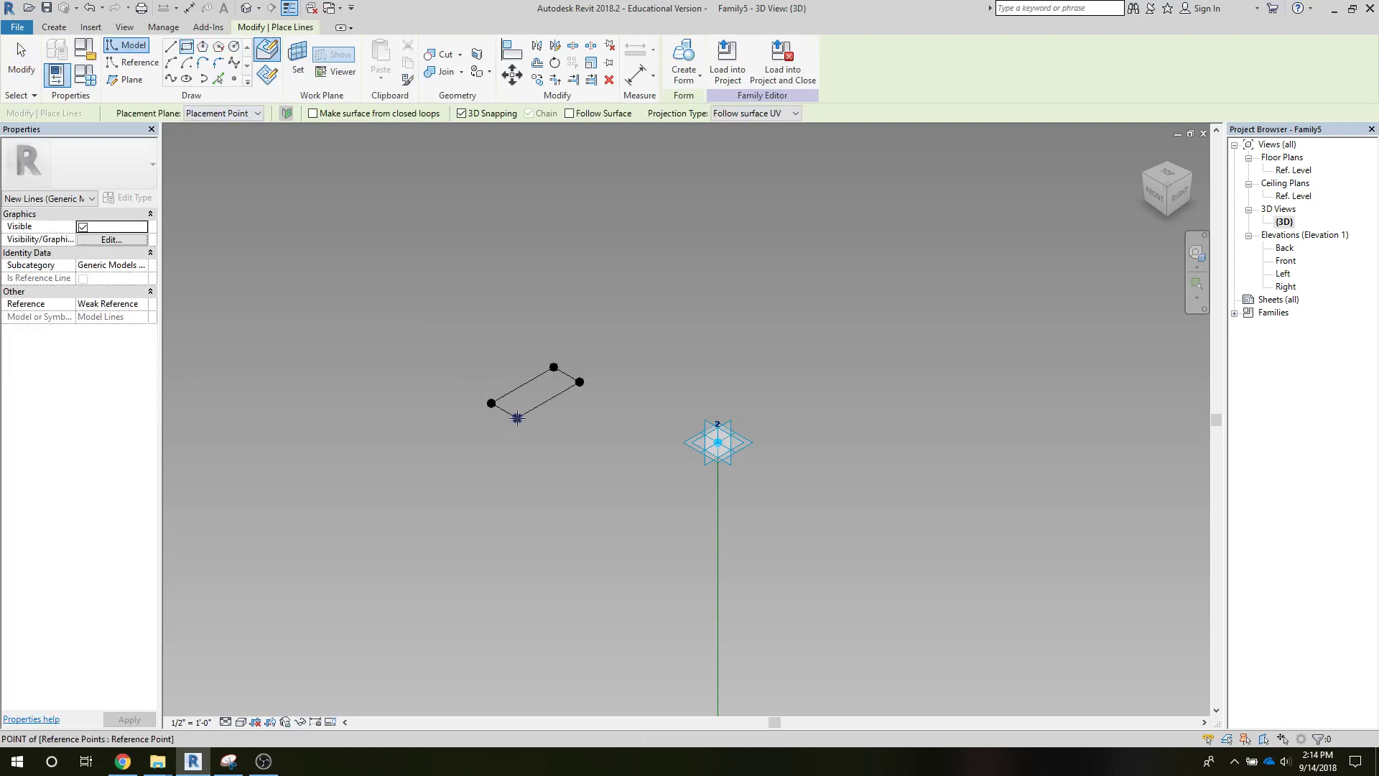
pyautogui.click(20, 56)
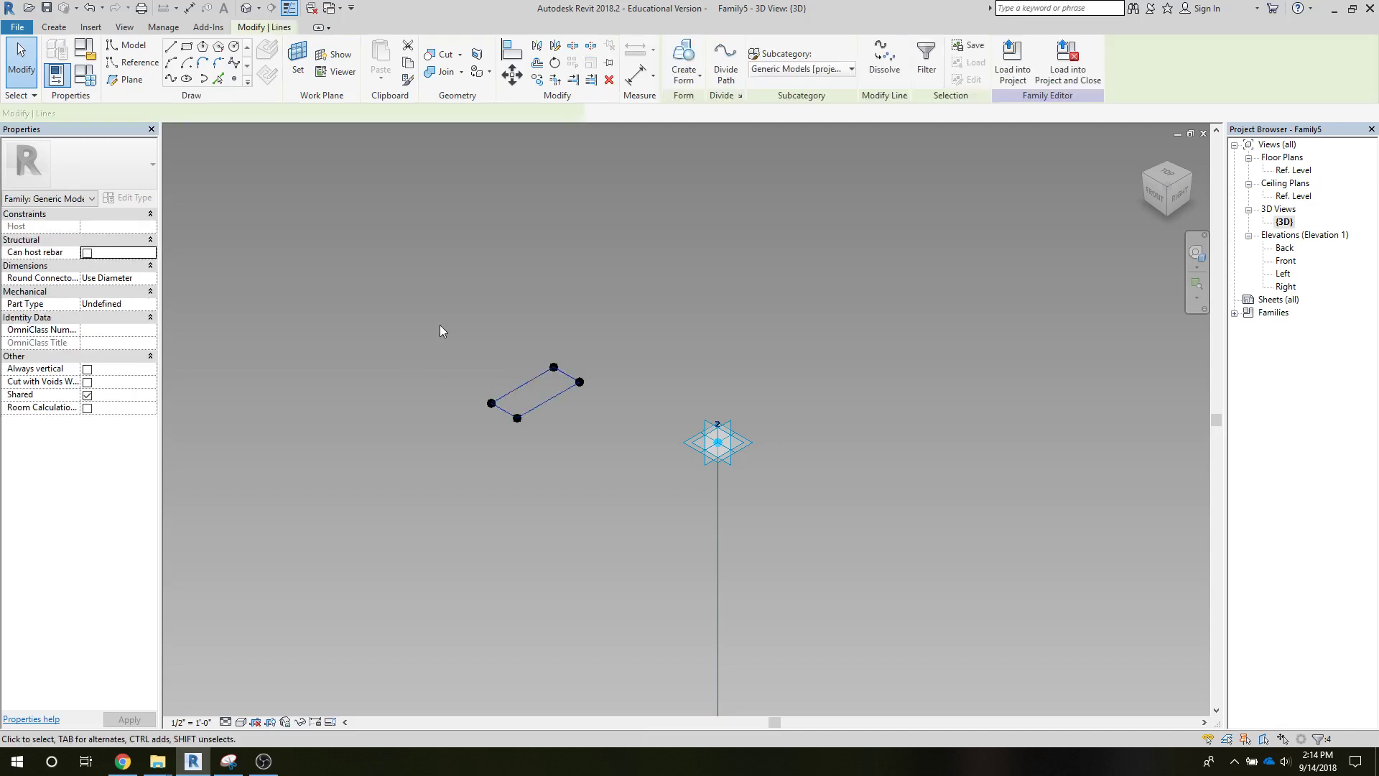
pyautogui.click(20, 60)
pyautogui.moveTo(416, 312)
pyautogui.mouseDown()
pyautogui.moveTo(602, 442)
pyautogui.moveTo(612, 434)
pyautogui.mouseUp()
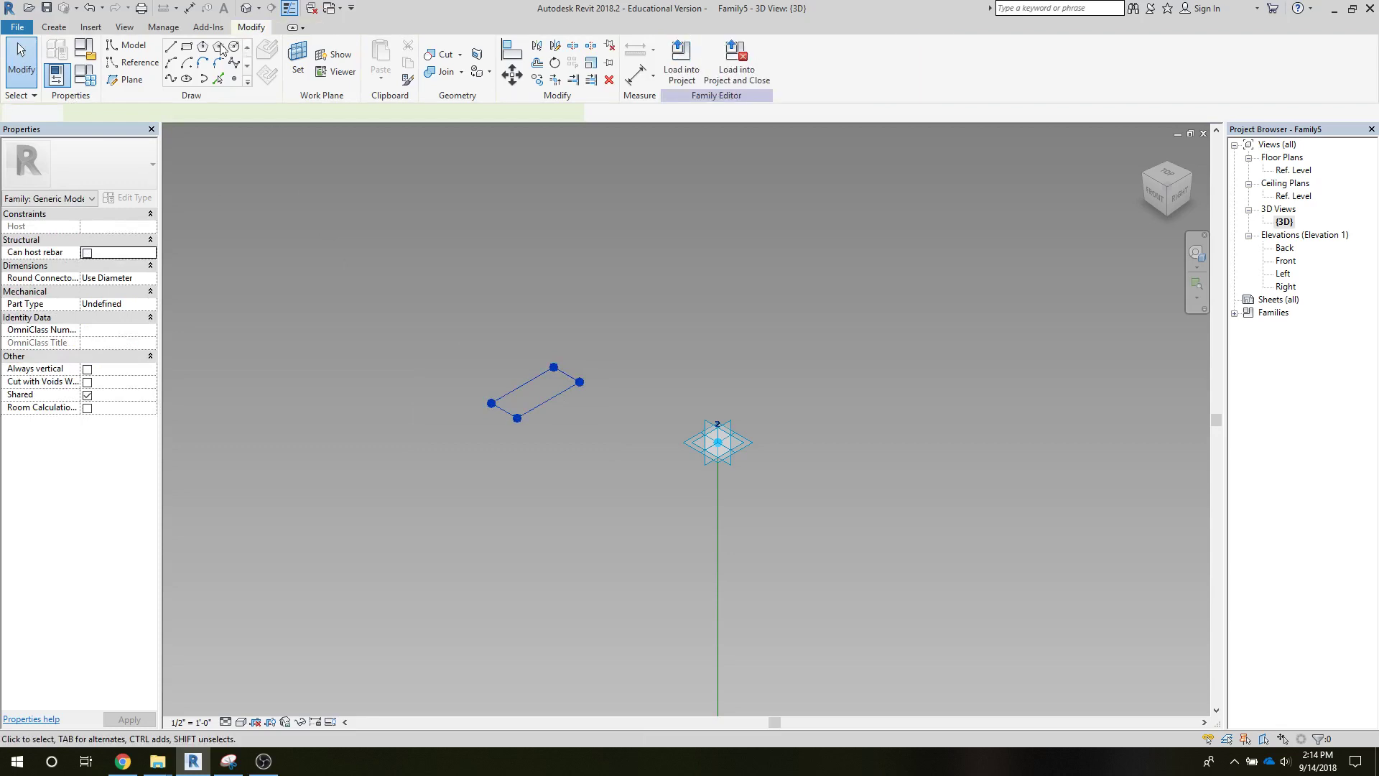
pyautogui.press('Delete')
# Draw a four-sided polygon of model lines with a radius of about 6 inches beside the upper adaptive point.
pyautogui.click(218, 48)
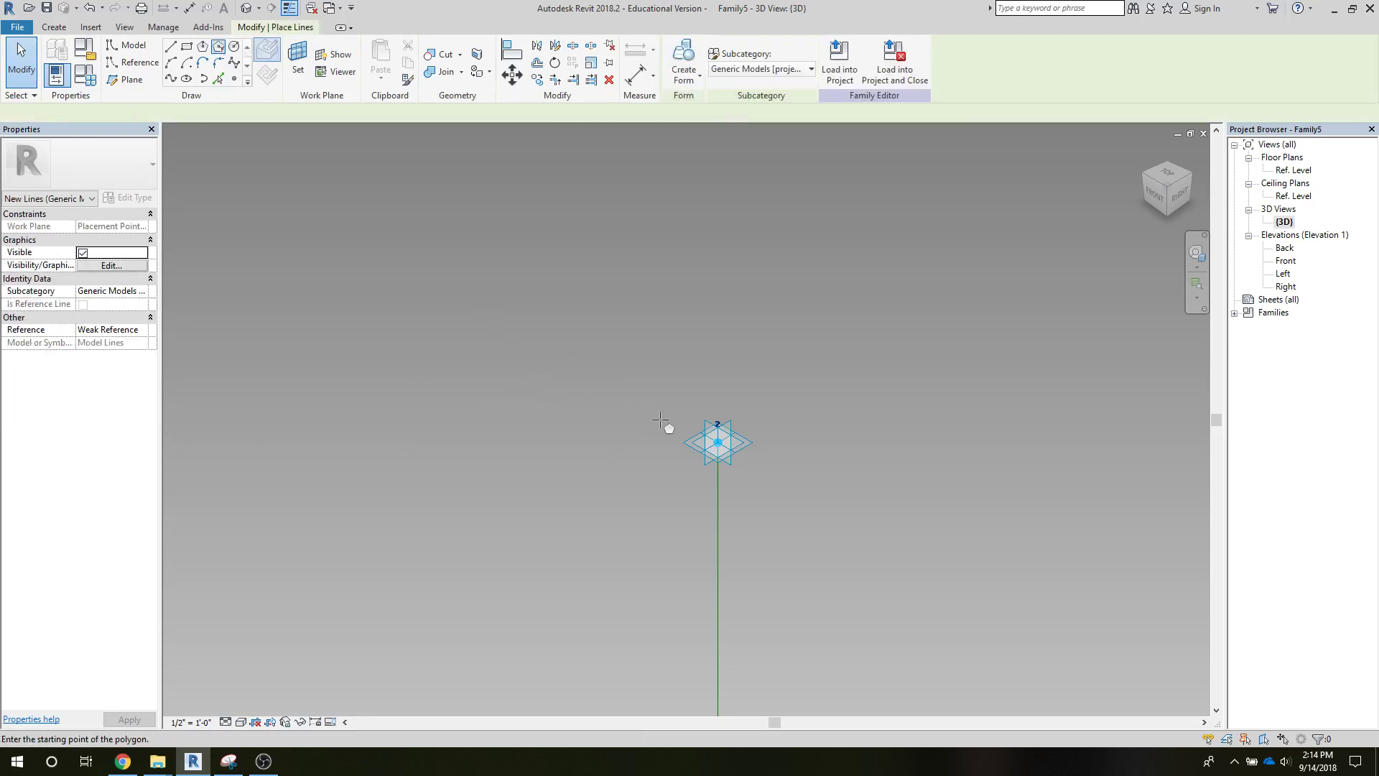
pyautogui.click(717, 442)
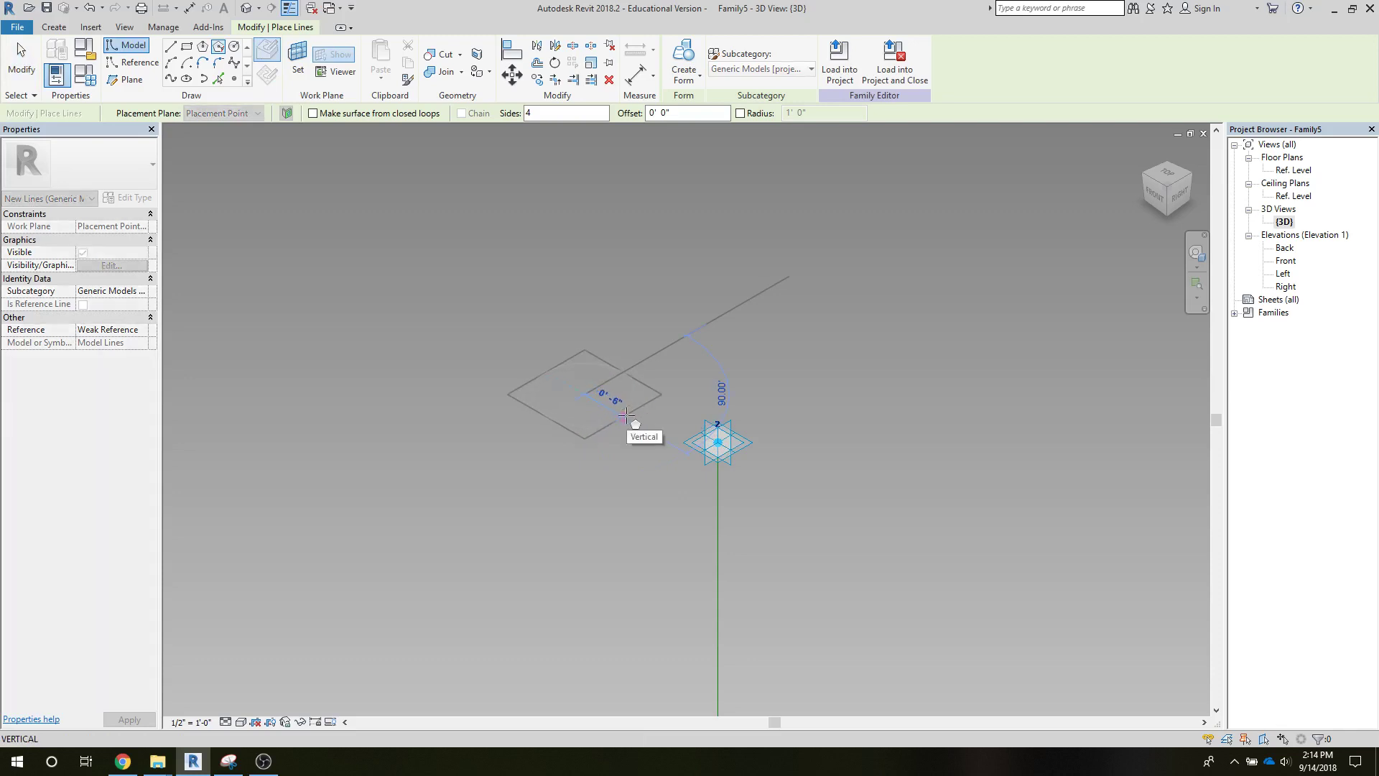
pyautogui.click(626, 415)
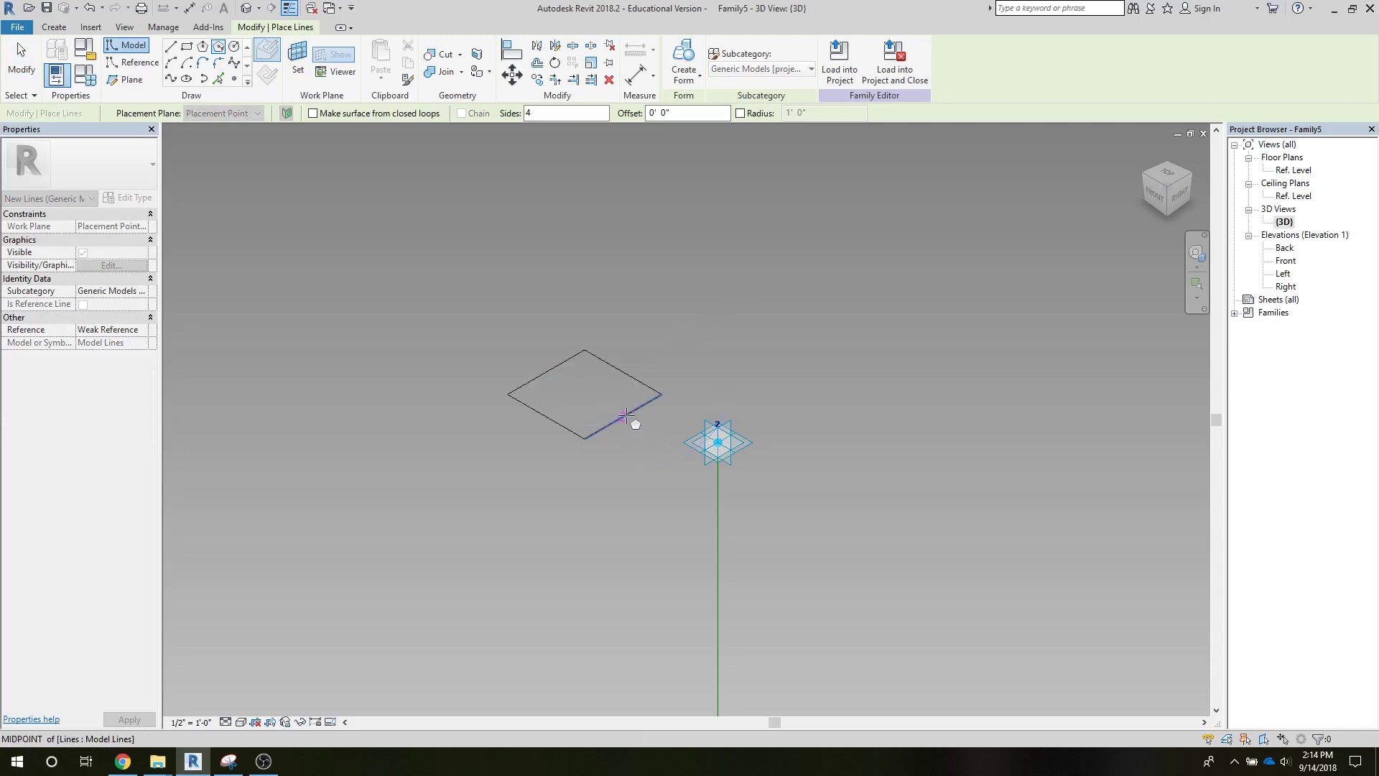
pyautogui.click(22, 48)
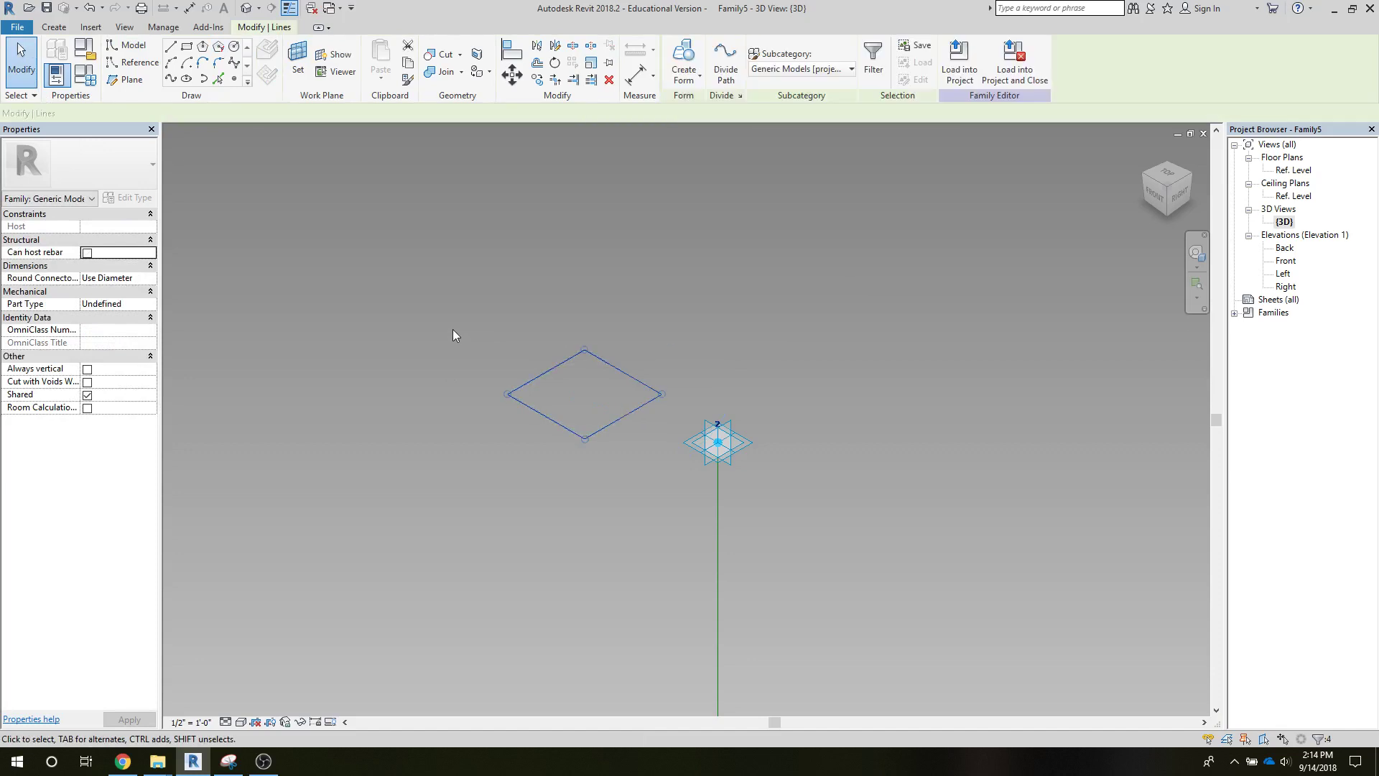
# Narrow the square profile to a rectangle by setting the distance between two opposite edges to 4 inches.
pyautogui.click(476, 318)
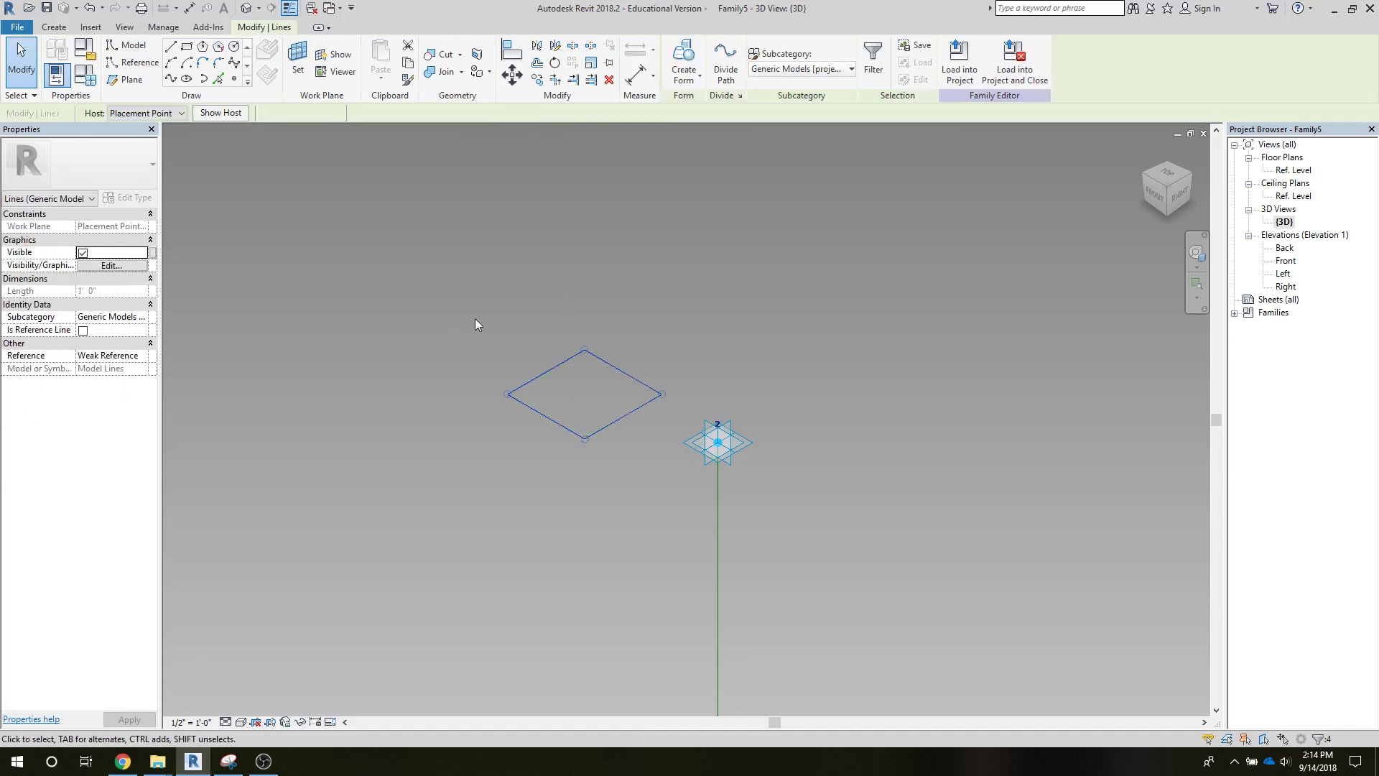
pyautogui.press('Tab')
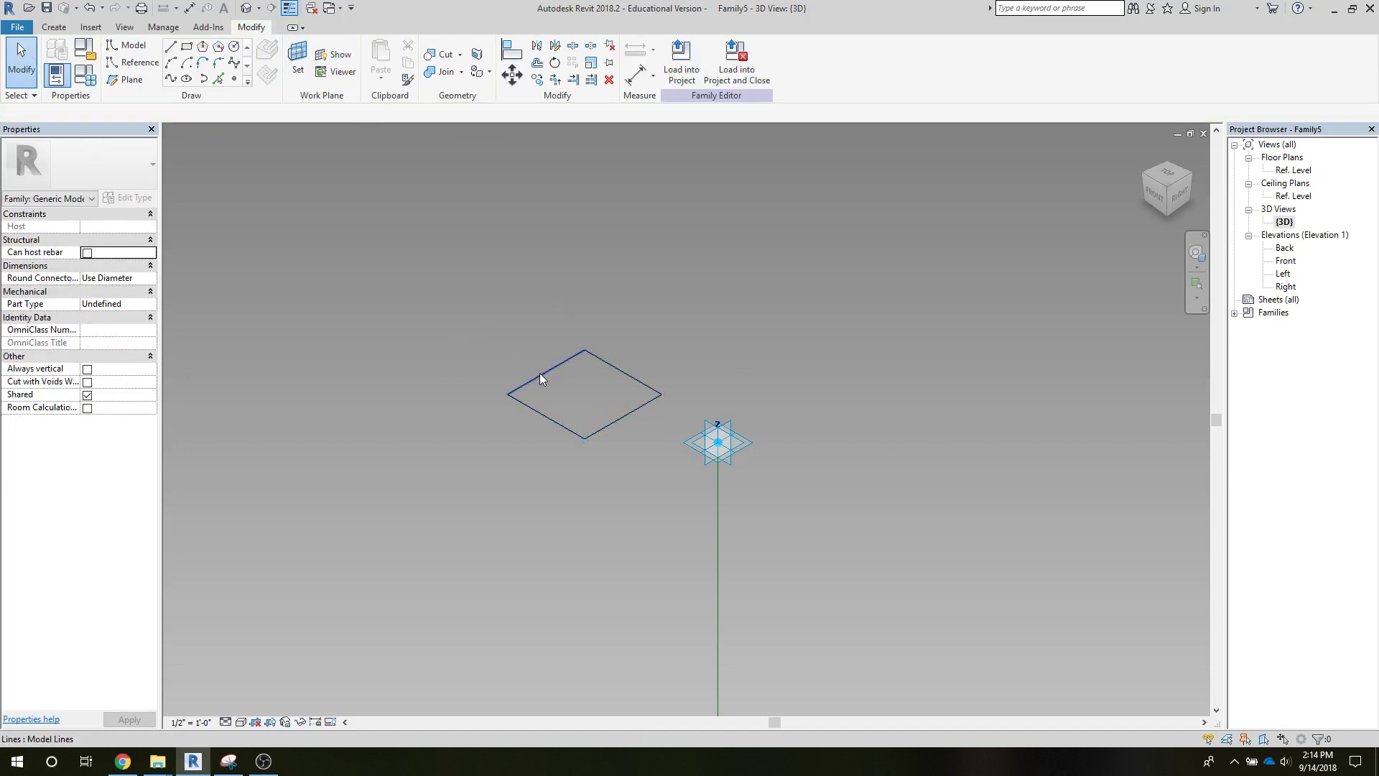
pyautogui.click(540, 373)
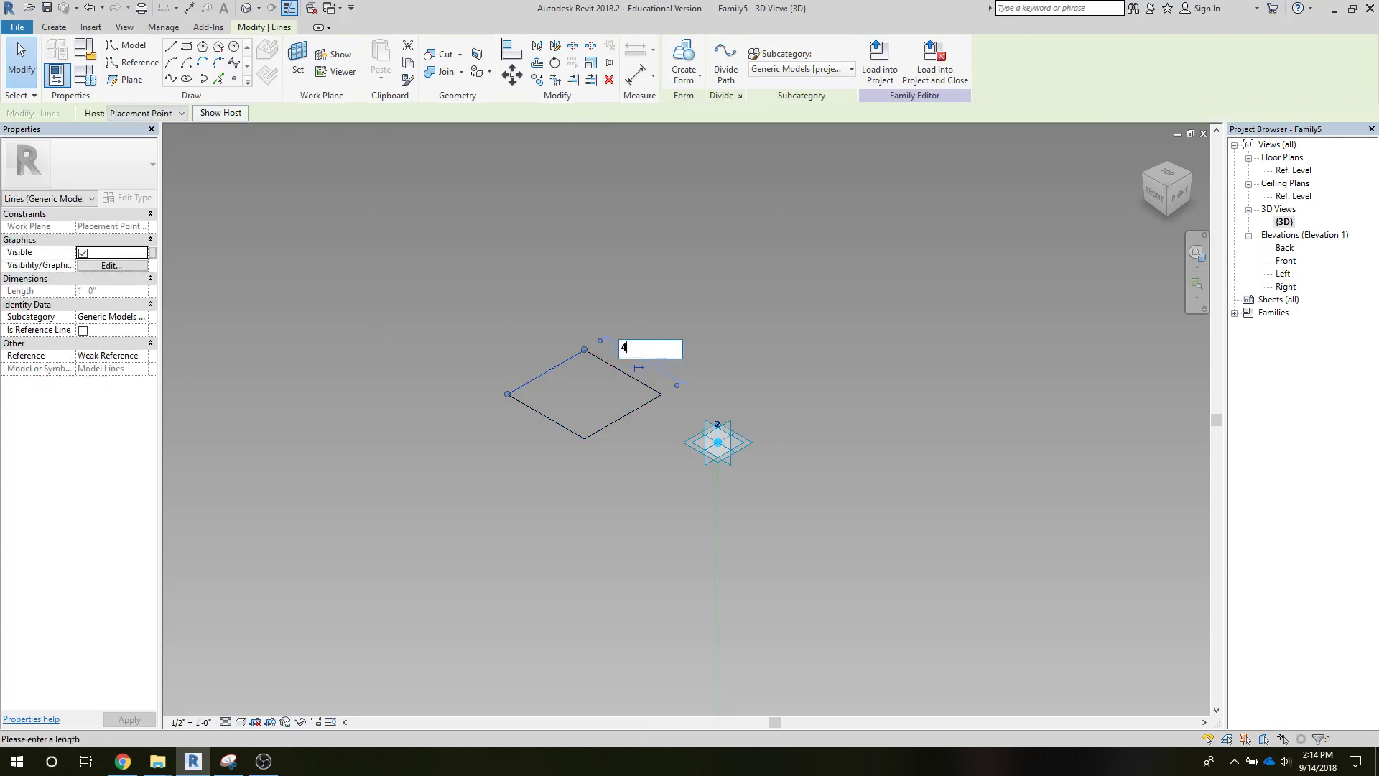
pyautogui.press('Return')
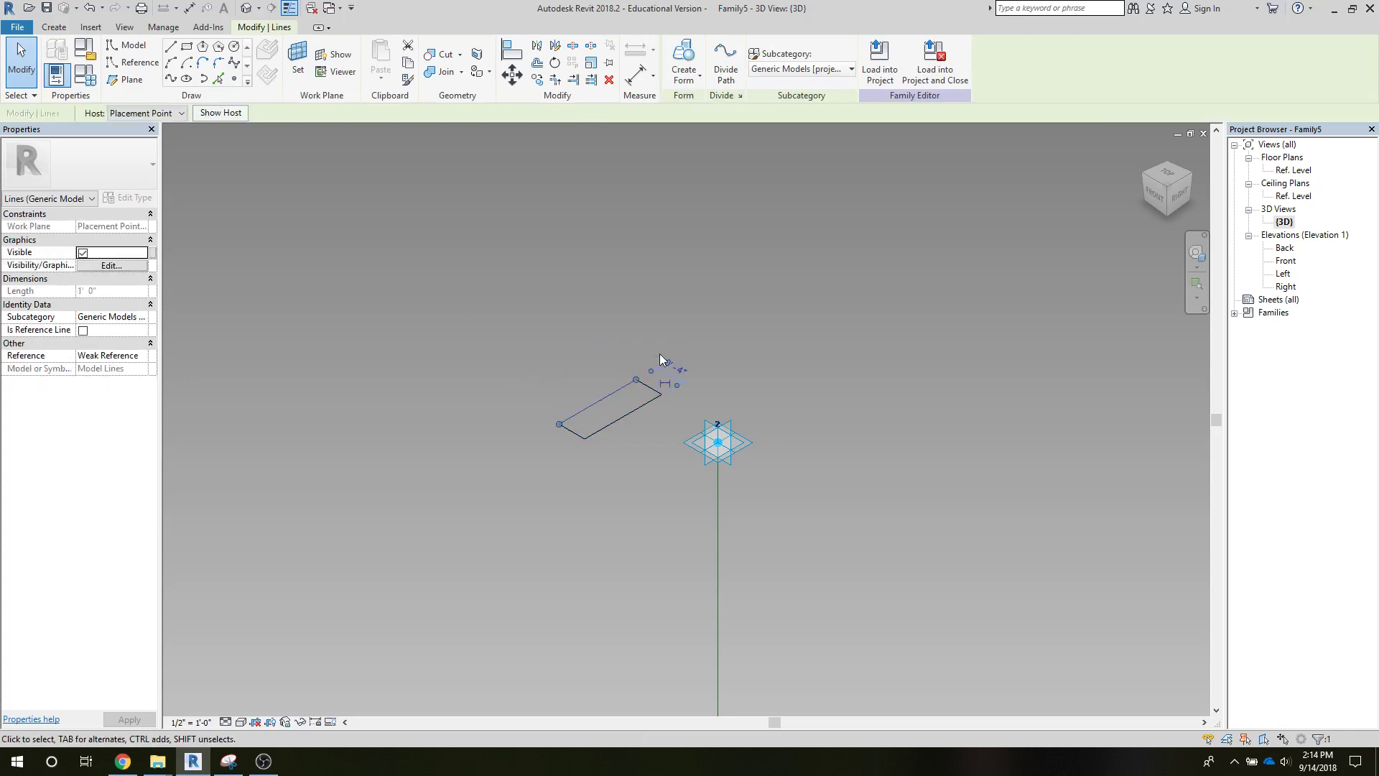
# Move the whole rectangular profile so the midpoint of its short edge sits on the upper adaptive point.
pyautogui.click(473, 363)
pyautogui.moveTo(502, 319); pyautogui.dragTo(666, 459)
pyautogui.press('m')
pyautogui.press('v')
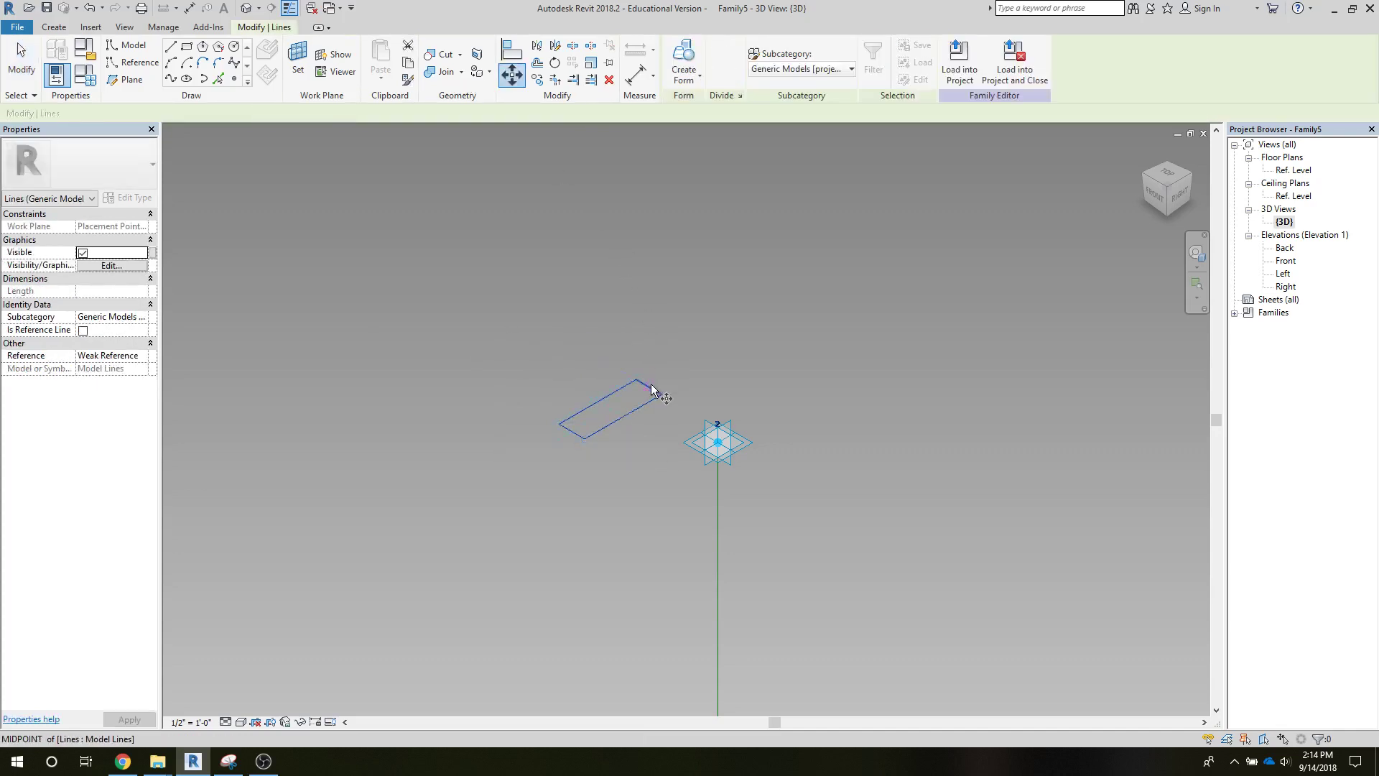
pyautogui.click(660, 394)
pyautogui.click(718, 444)
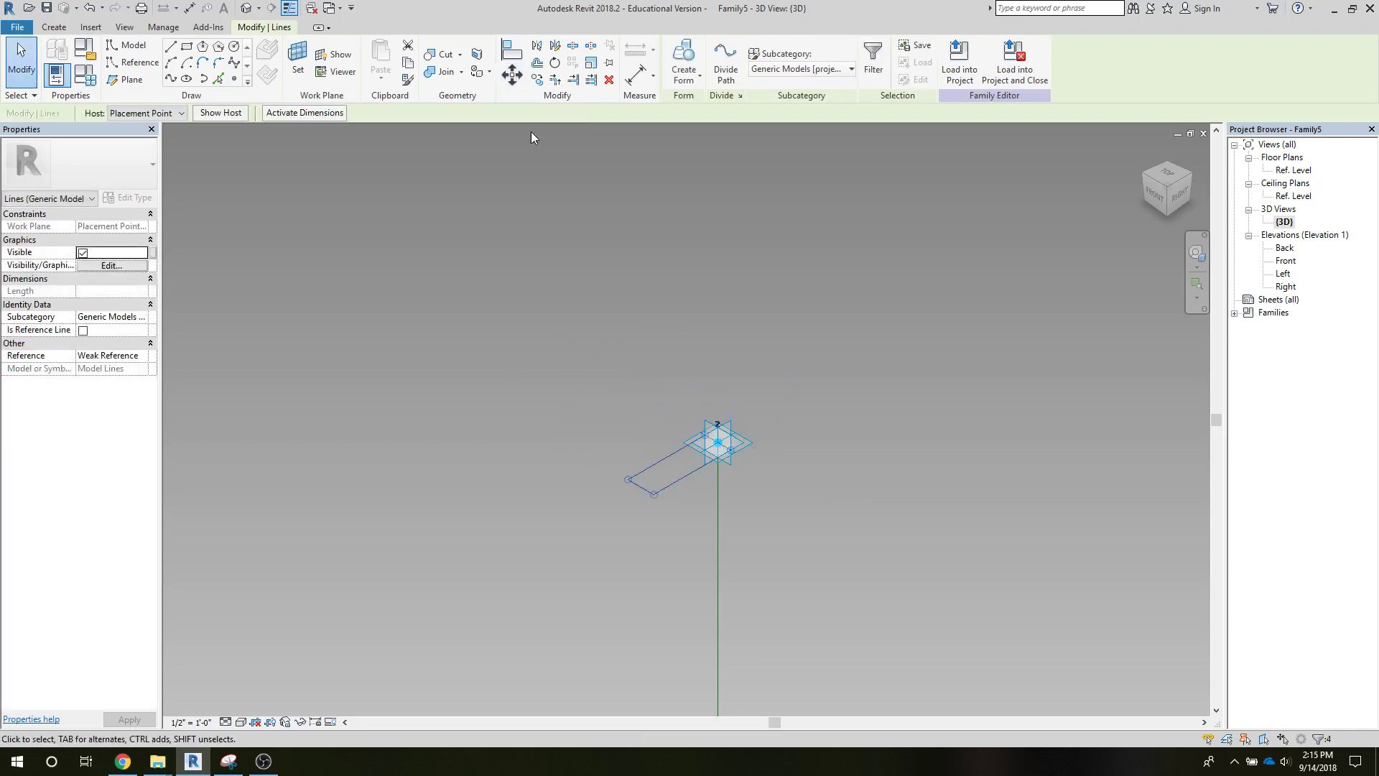
# Move the rectangular profile away from the upper adaptive point along the direction of its long edges.
pyautogui.click(512, 74)
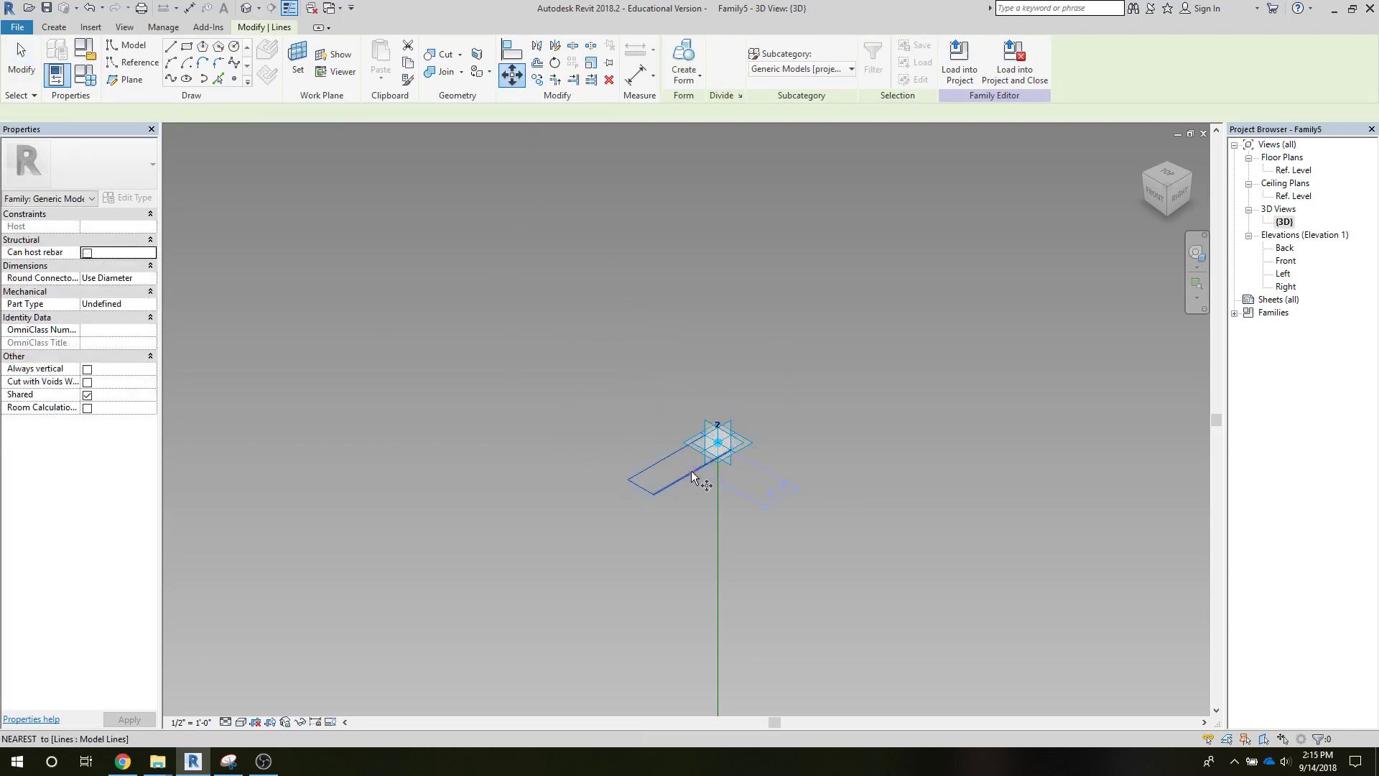
pyautogui.click(731, 451)
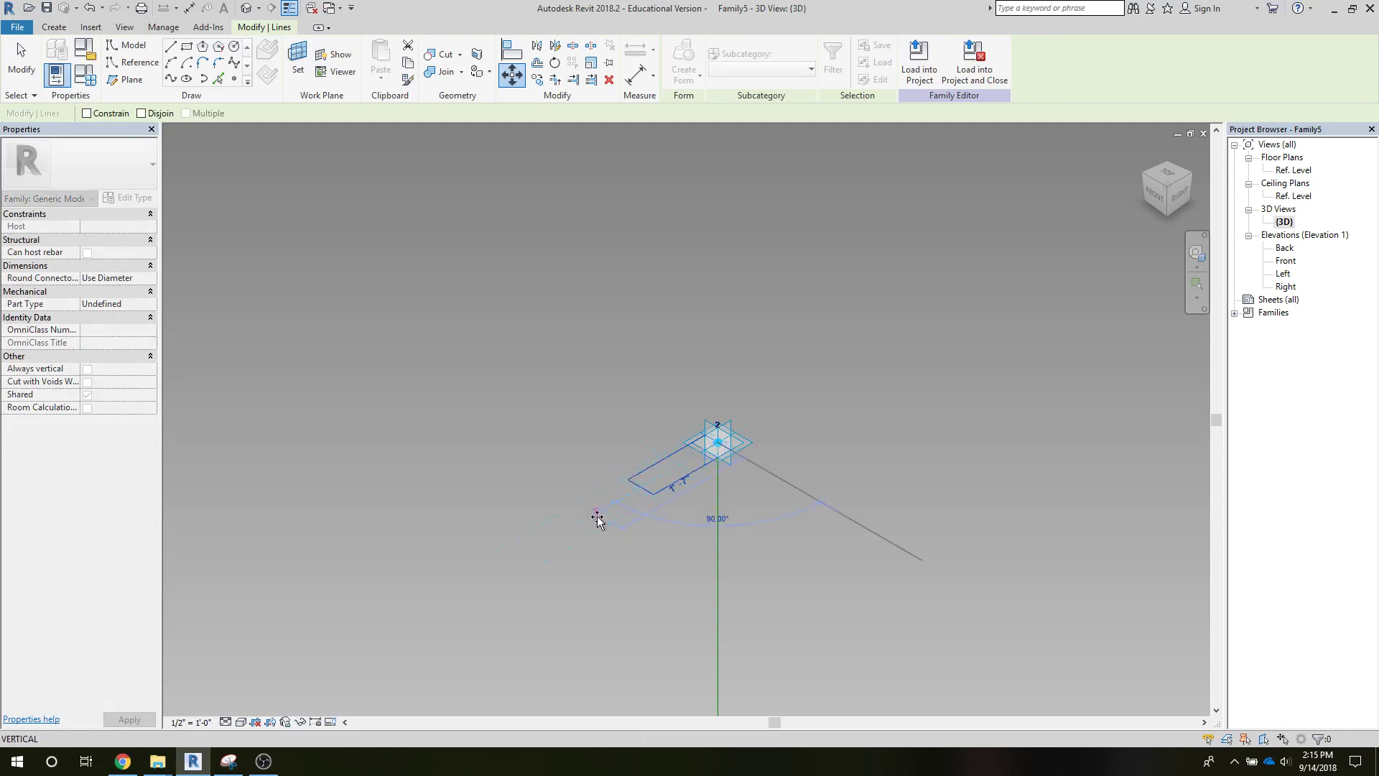
pyautogui.click(562, 530)
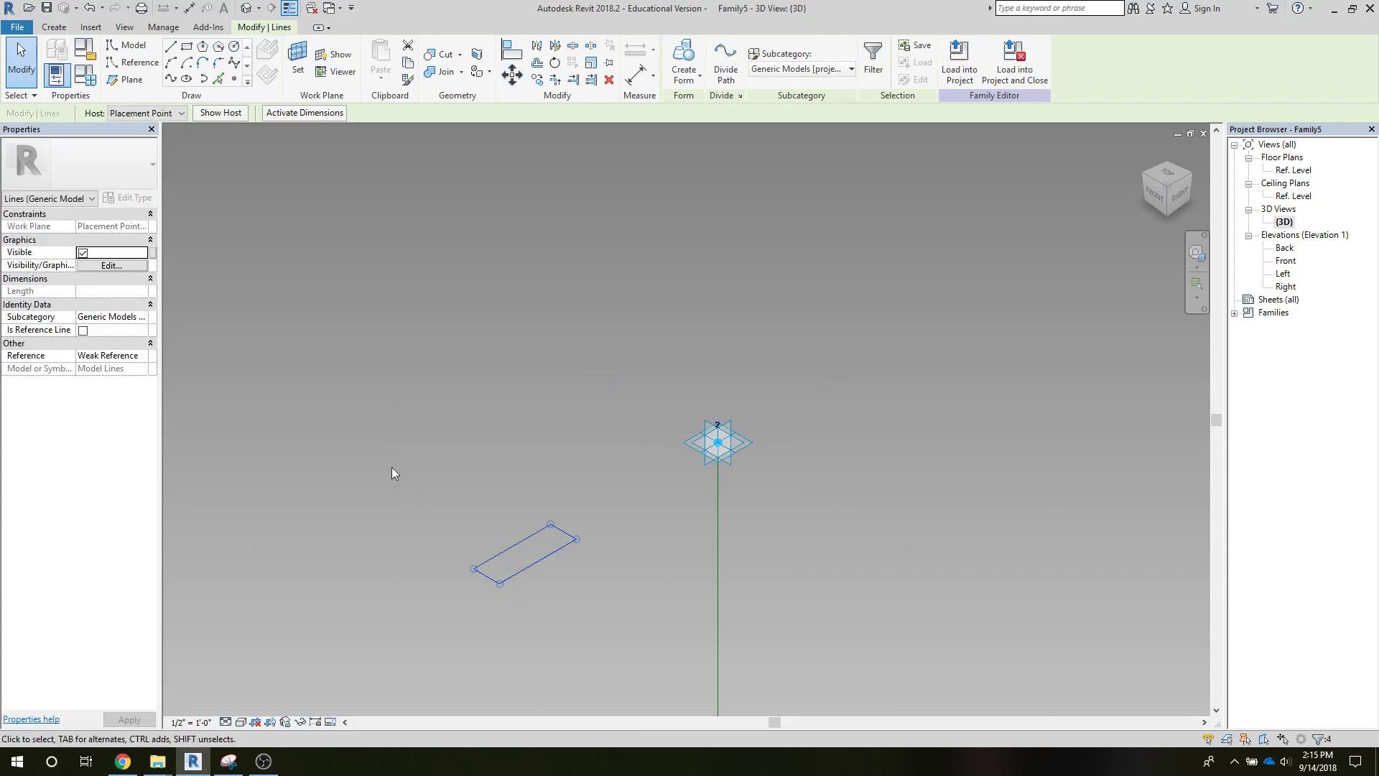
# Try to create a solid form with only the reference line selected, and undo it.
pyautogui.moveTo(390, 465); pyautogui.dragTo(622, 637)
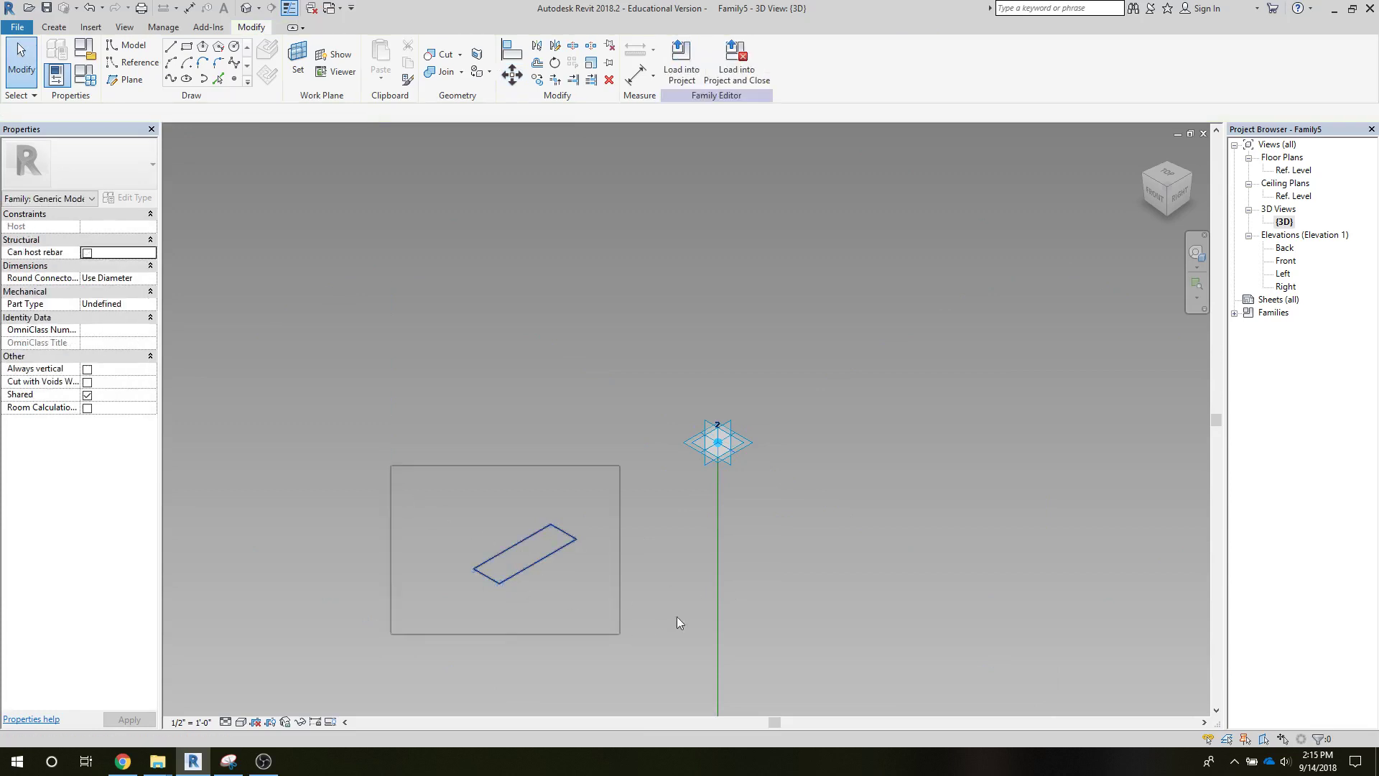
pyautogui.click(717, 617)
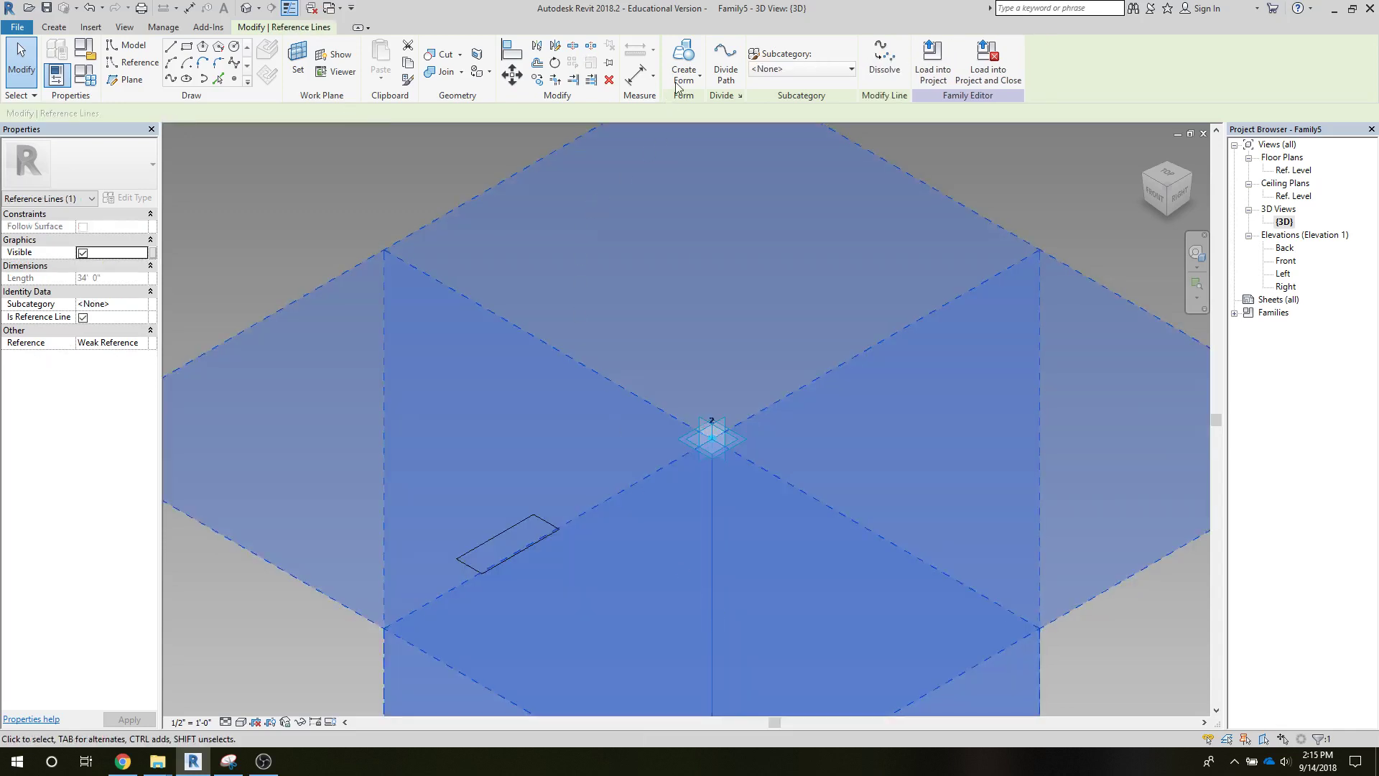
pyautogui.click(679, 79)
pyautogui.click(682, 104)
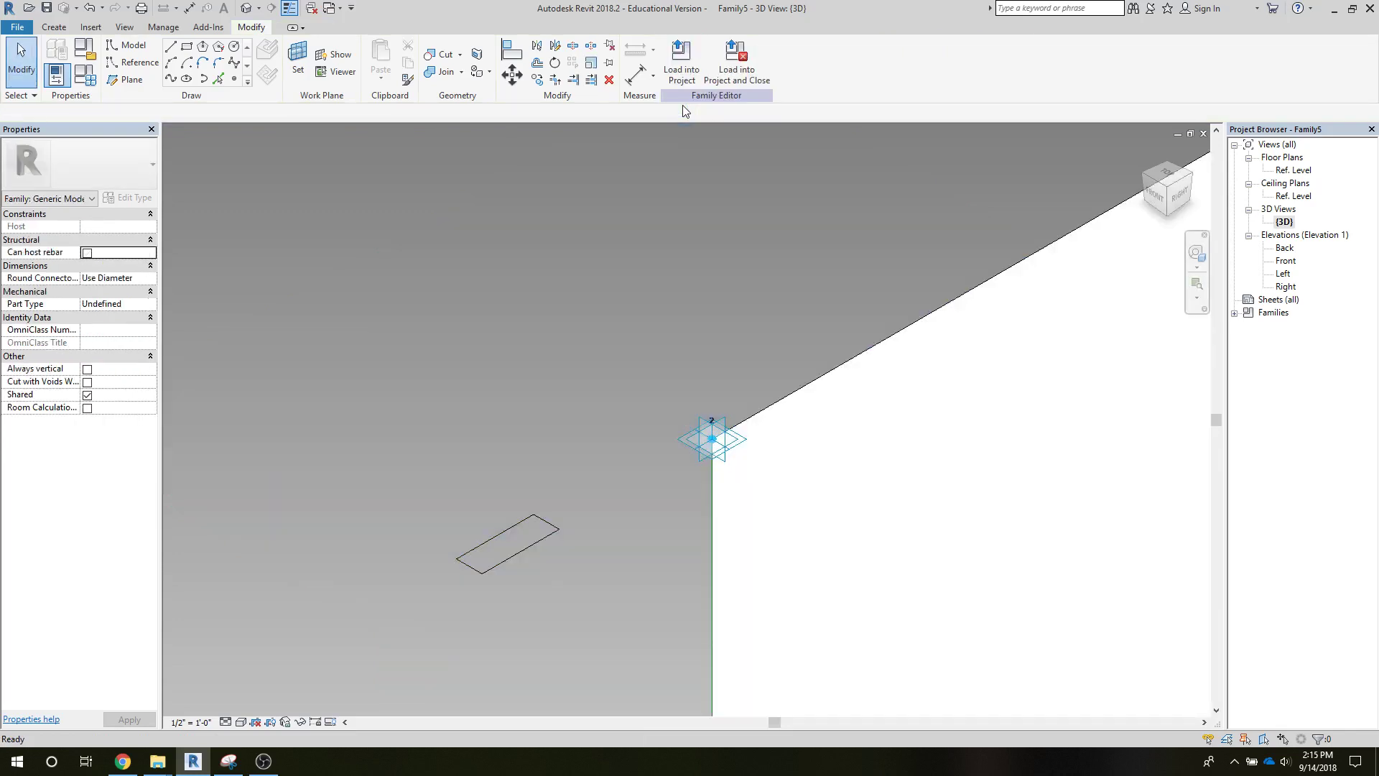
pyautogui.hotkey('ctrl', 'z')
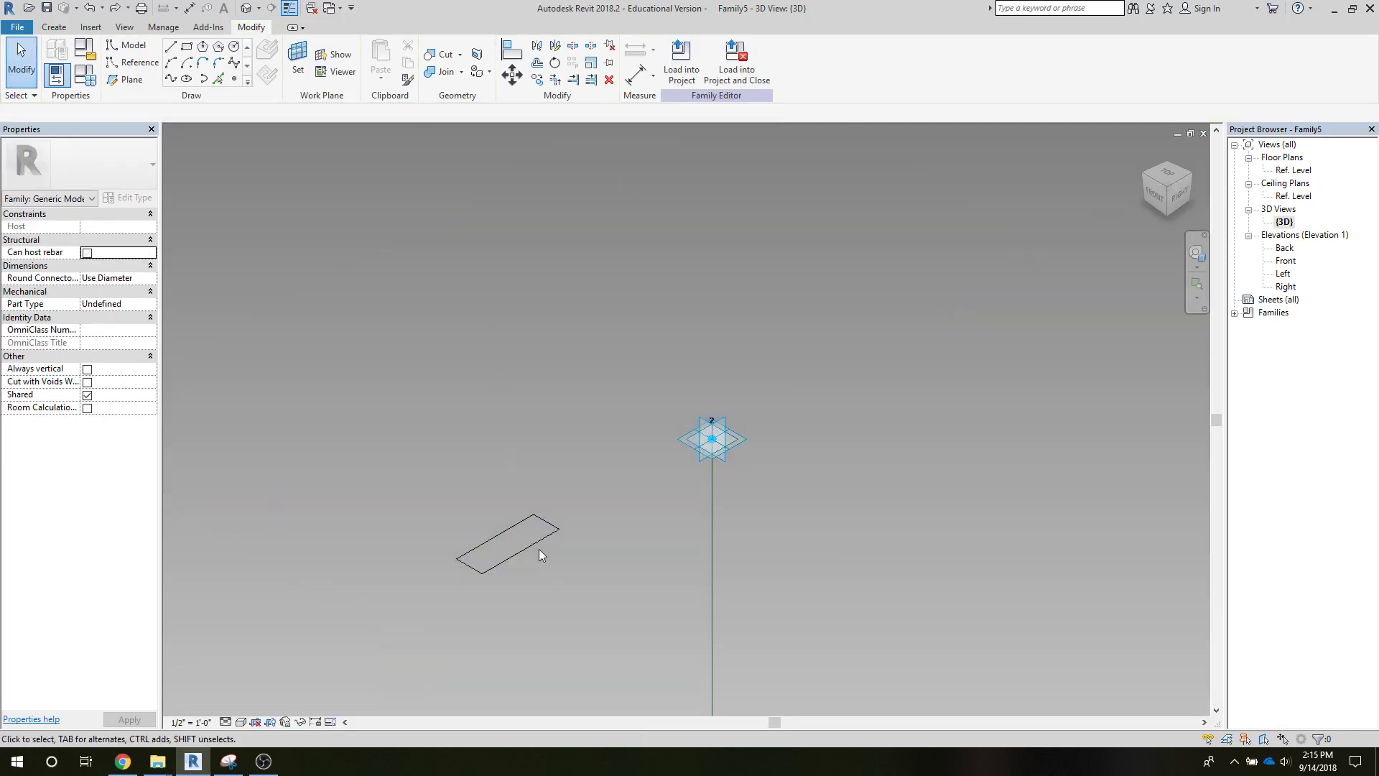
pyautogui.click(514, 524)
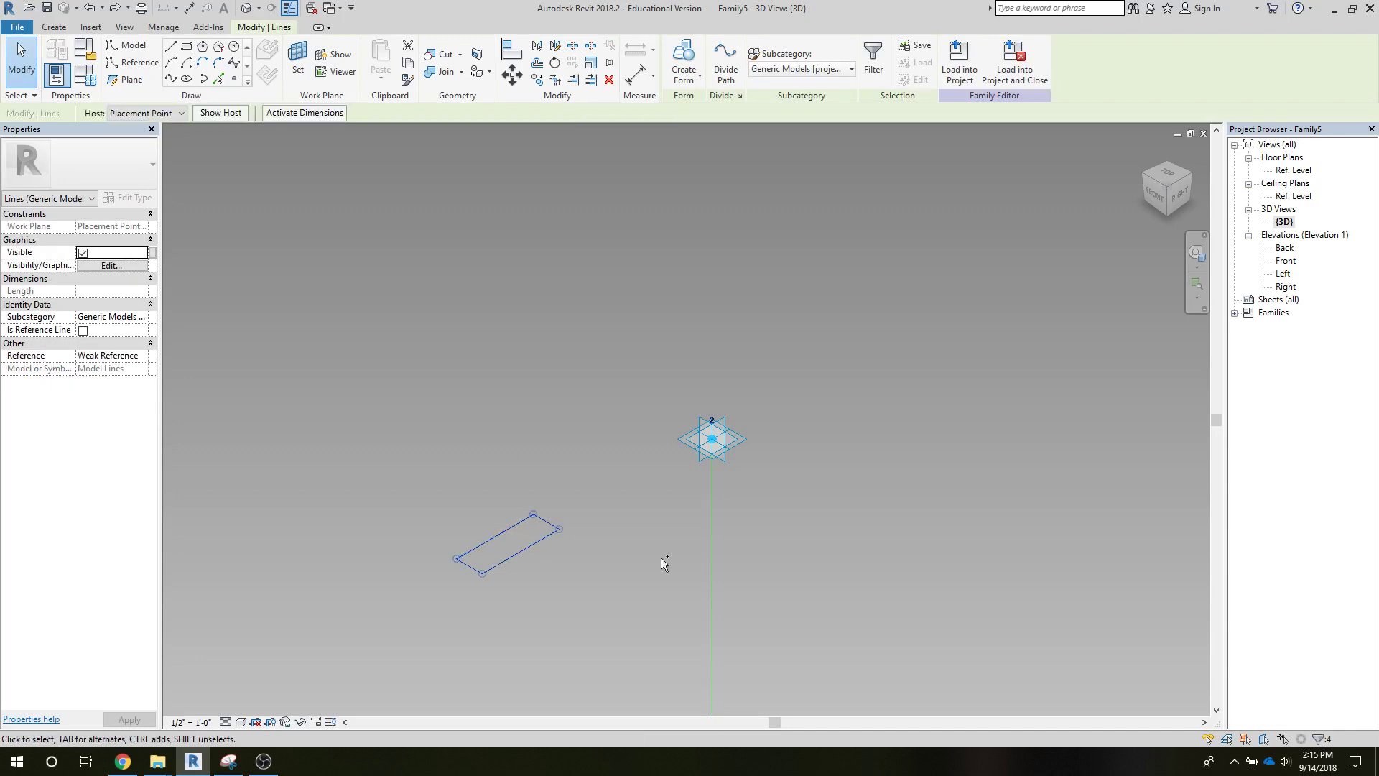
pyautogui.keyDown('ctrl'); pyautogui.click(713, 579); pyautogui.keyUp('ctrl')
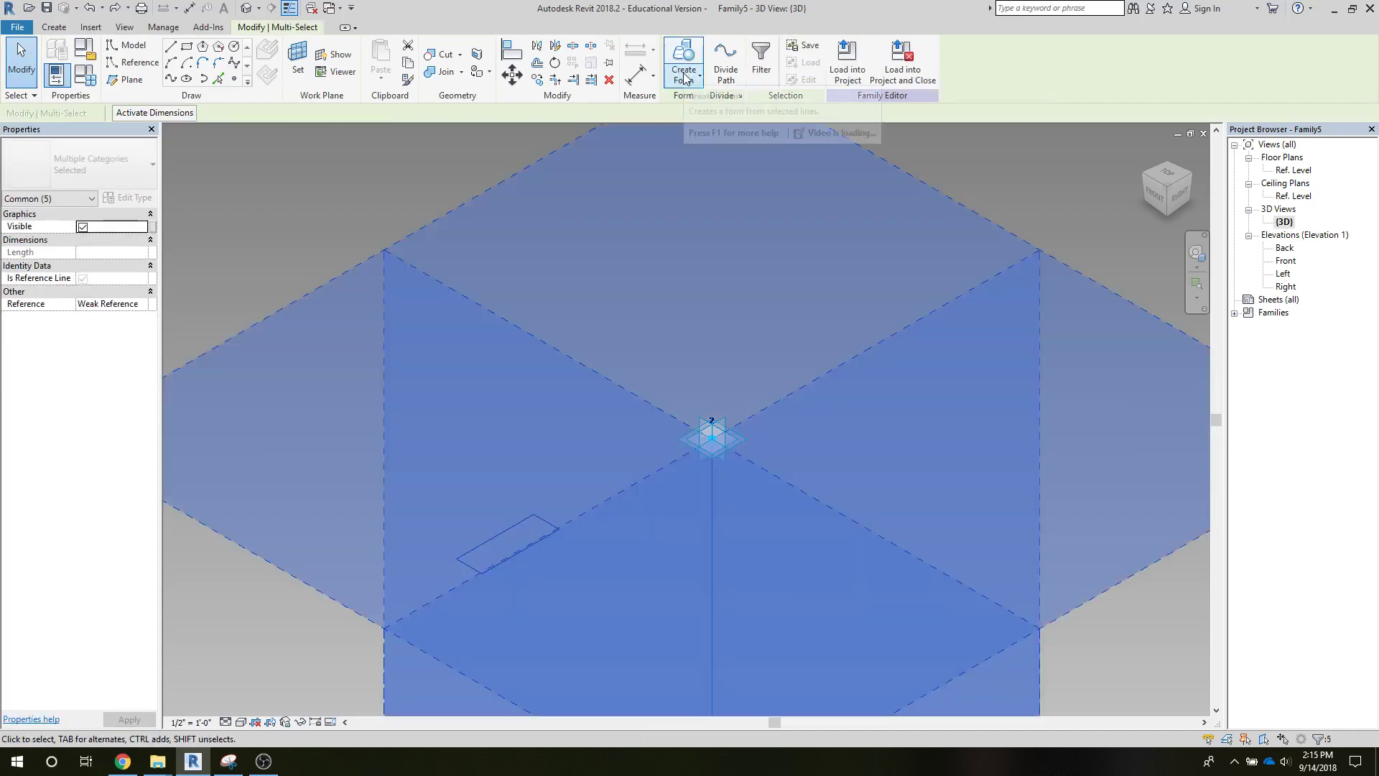
pyautogui.click(230, 279)
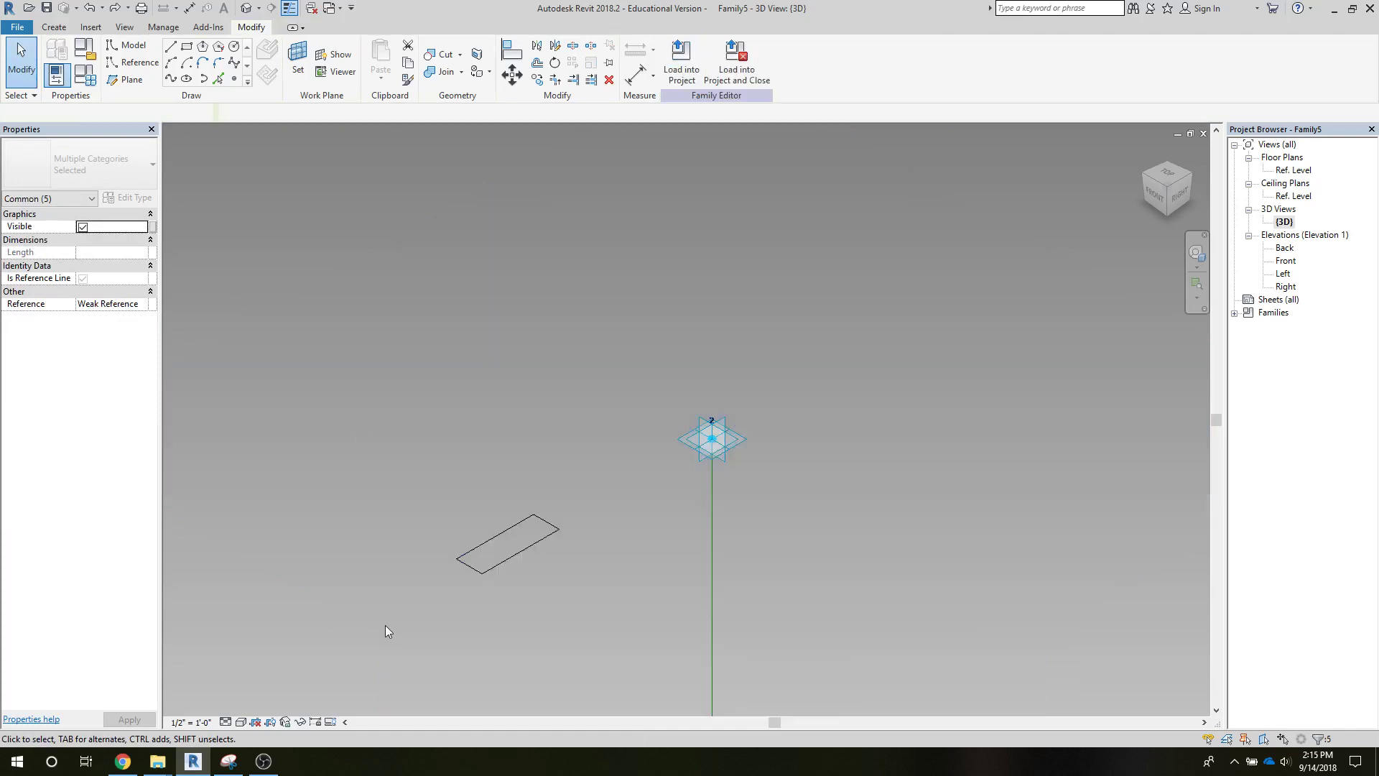
# Create a solid form from the rectangular profile and the vertical reference line together.
pyautogui.scroll(-5, 388, 622)
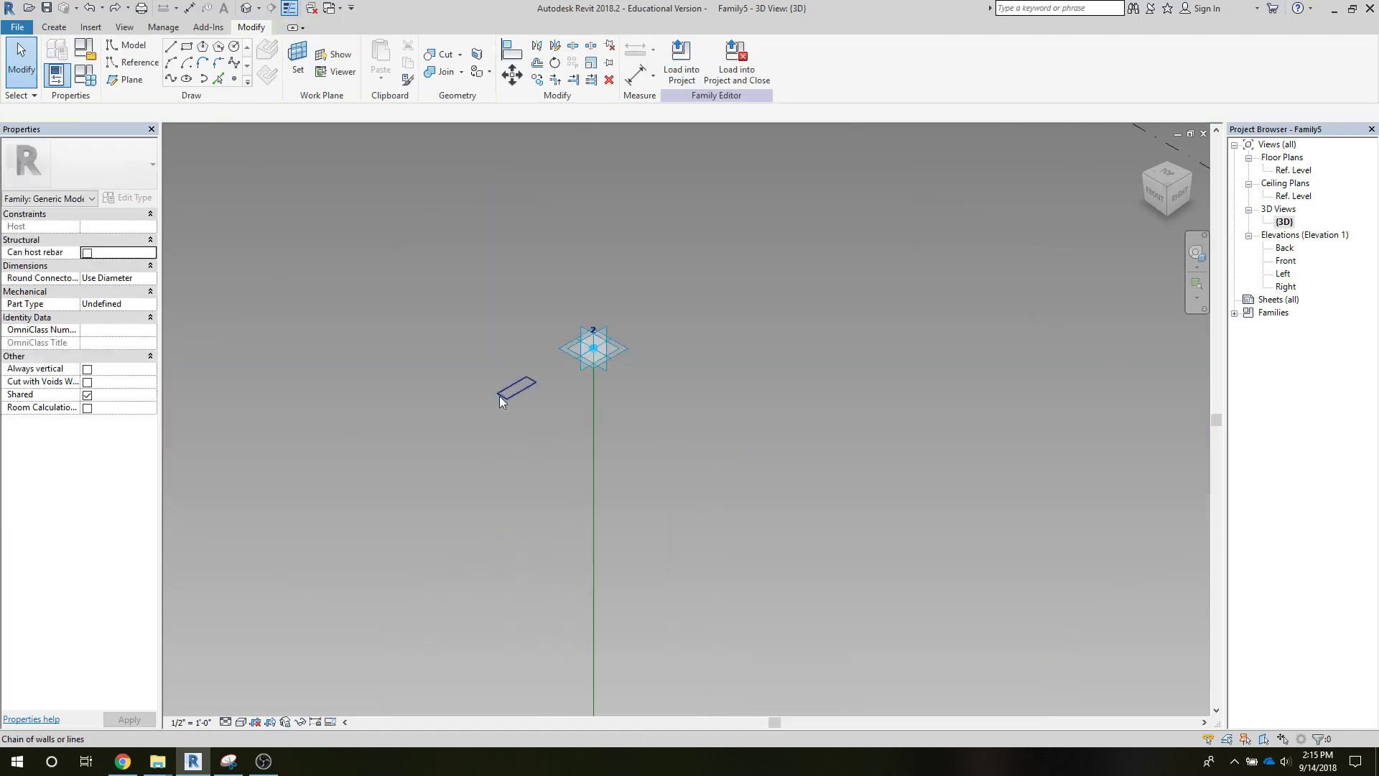
pyautogui.click(516, 409)
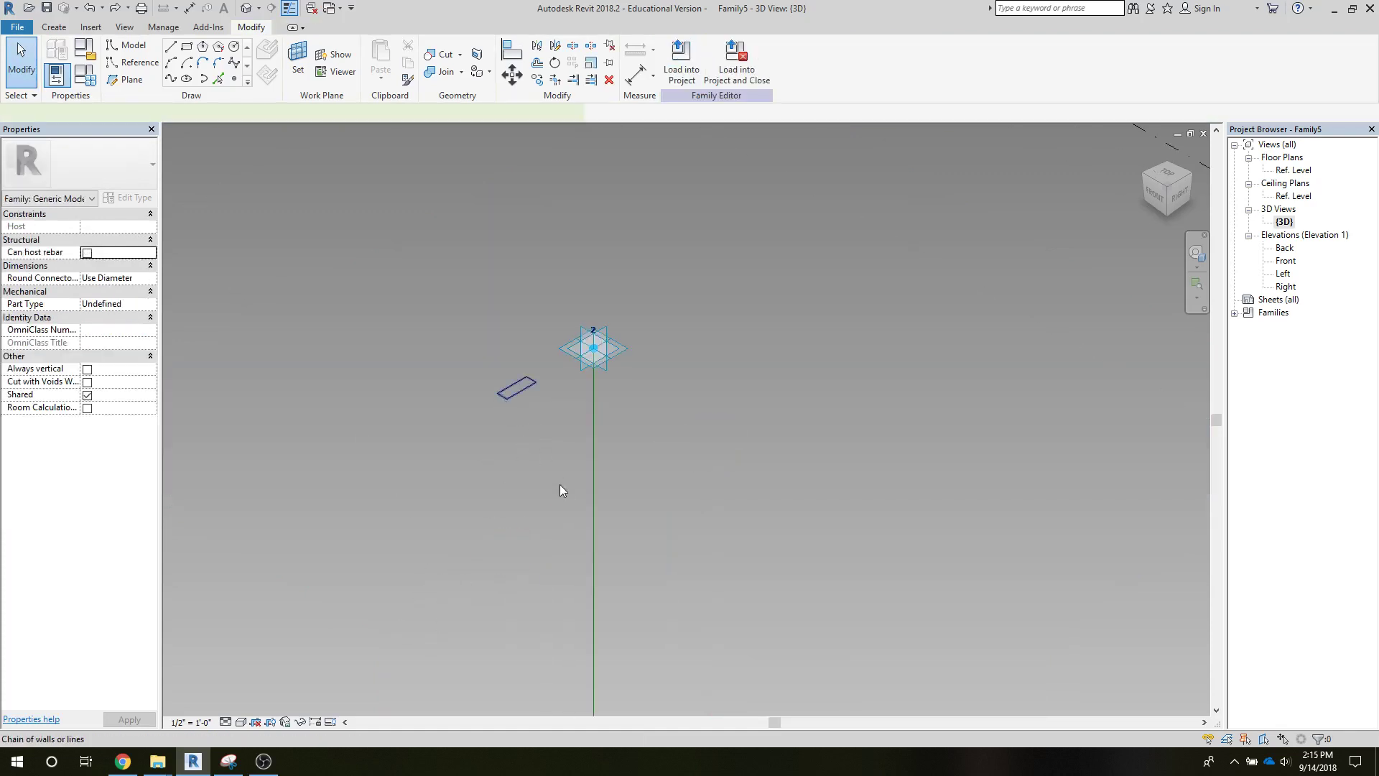
pyautogui.keyDown('ctrl'); pyautogui.click(594, 504); pyautogui.keyUp('ctrl')
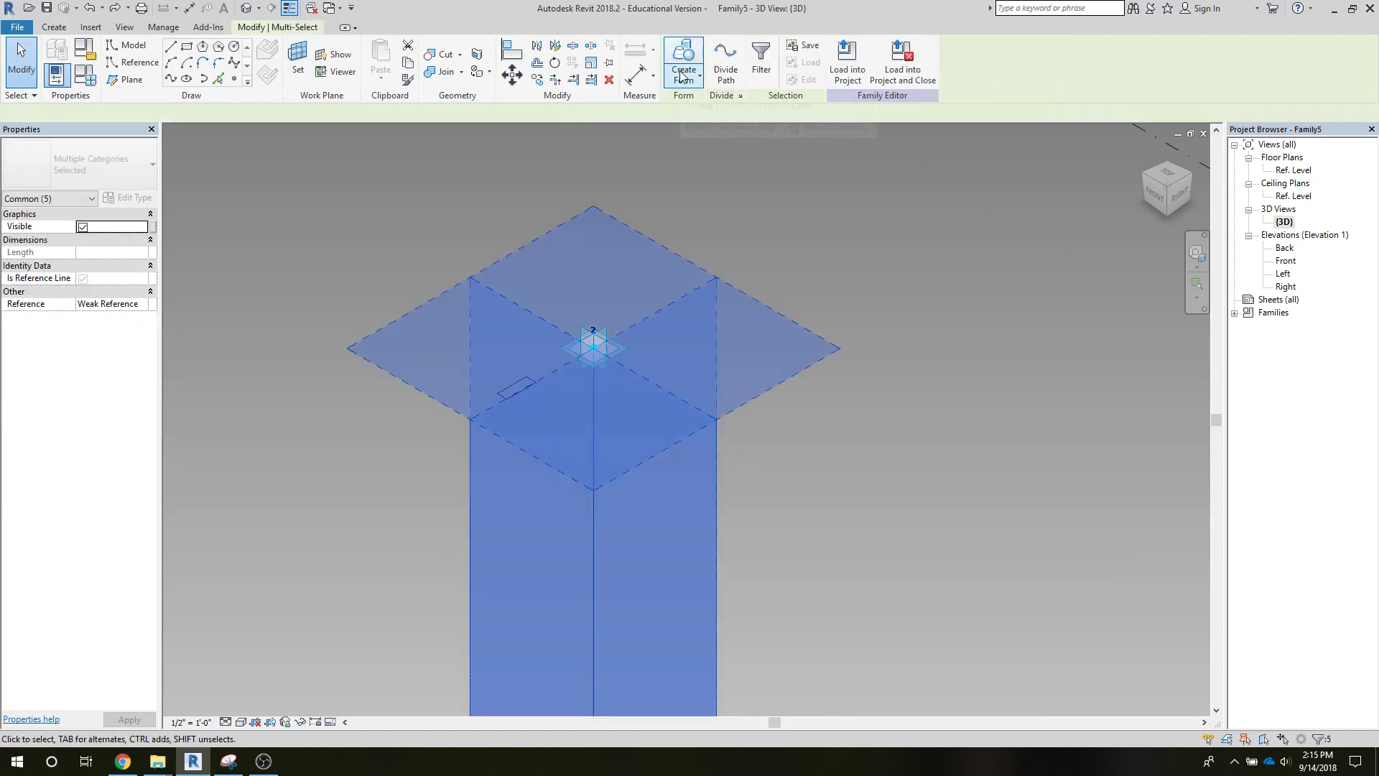
pyautogui.click(682, 76)
pyautogui.click(684, 103)
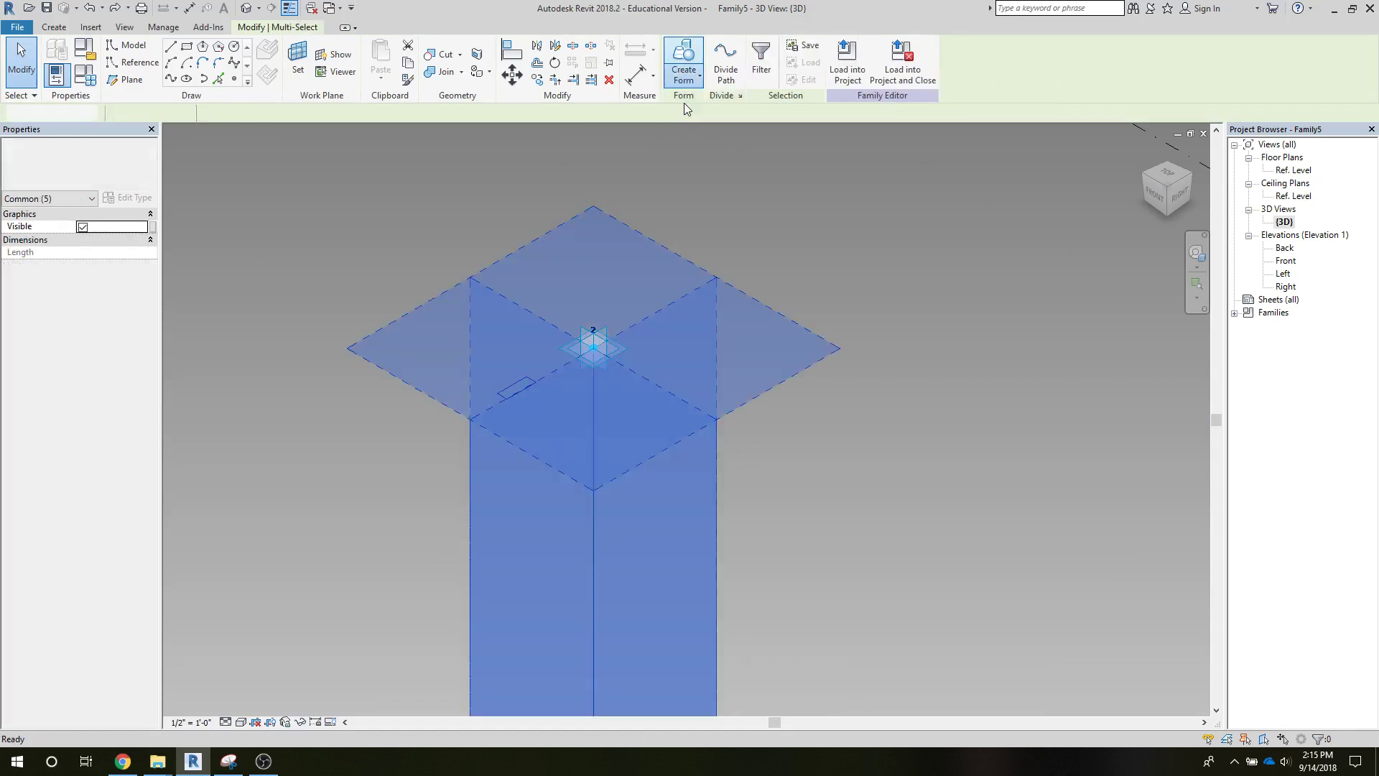
pyautogui.press('Escape')
pyautogui.scroll(-2, 455, 524)
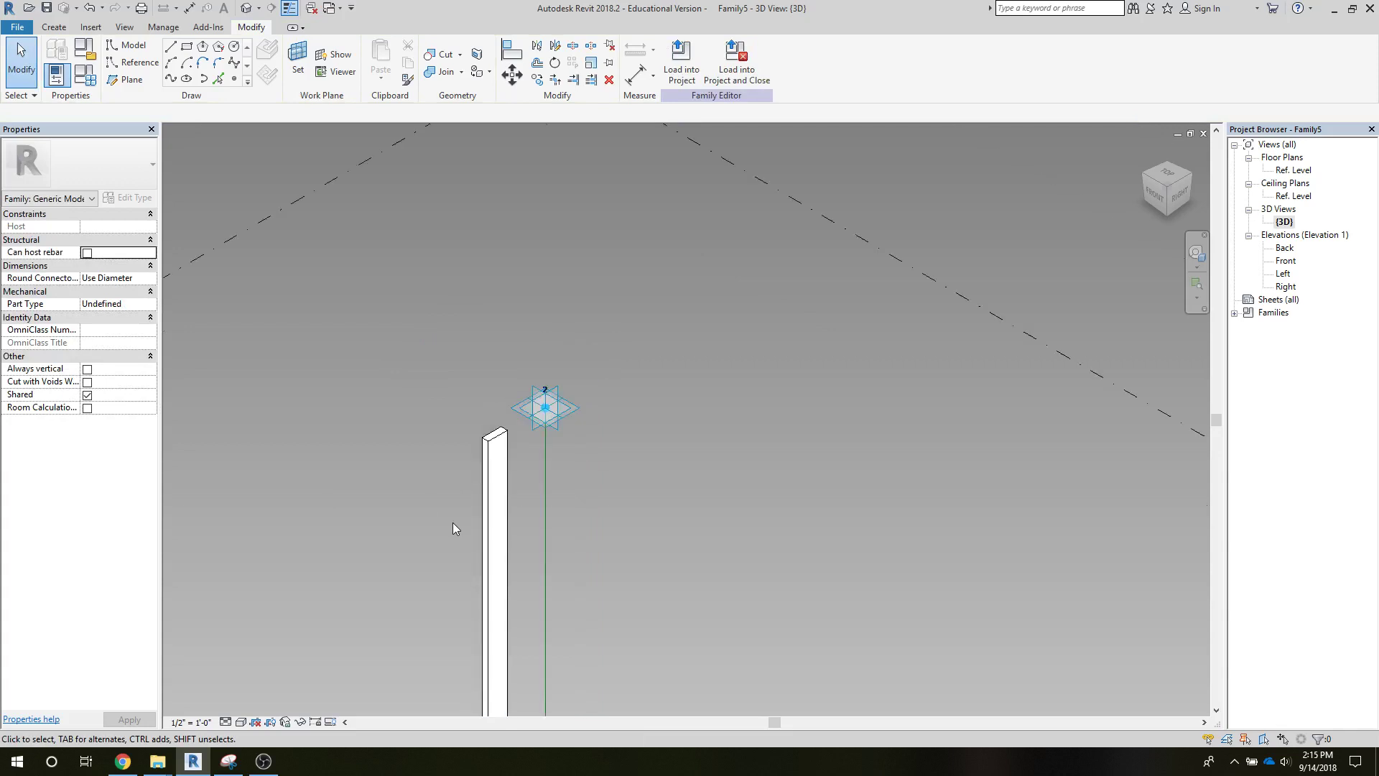
pyautogui.moveTo(540, 406); pyautogui.dragTo(700, 171, button='middle')
pyautogui.scroll(-2, 553, 389)
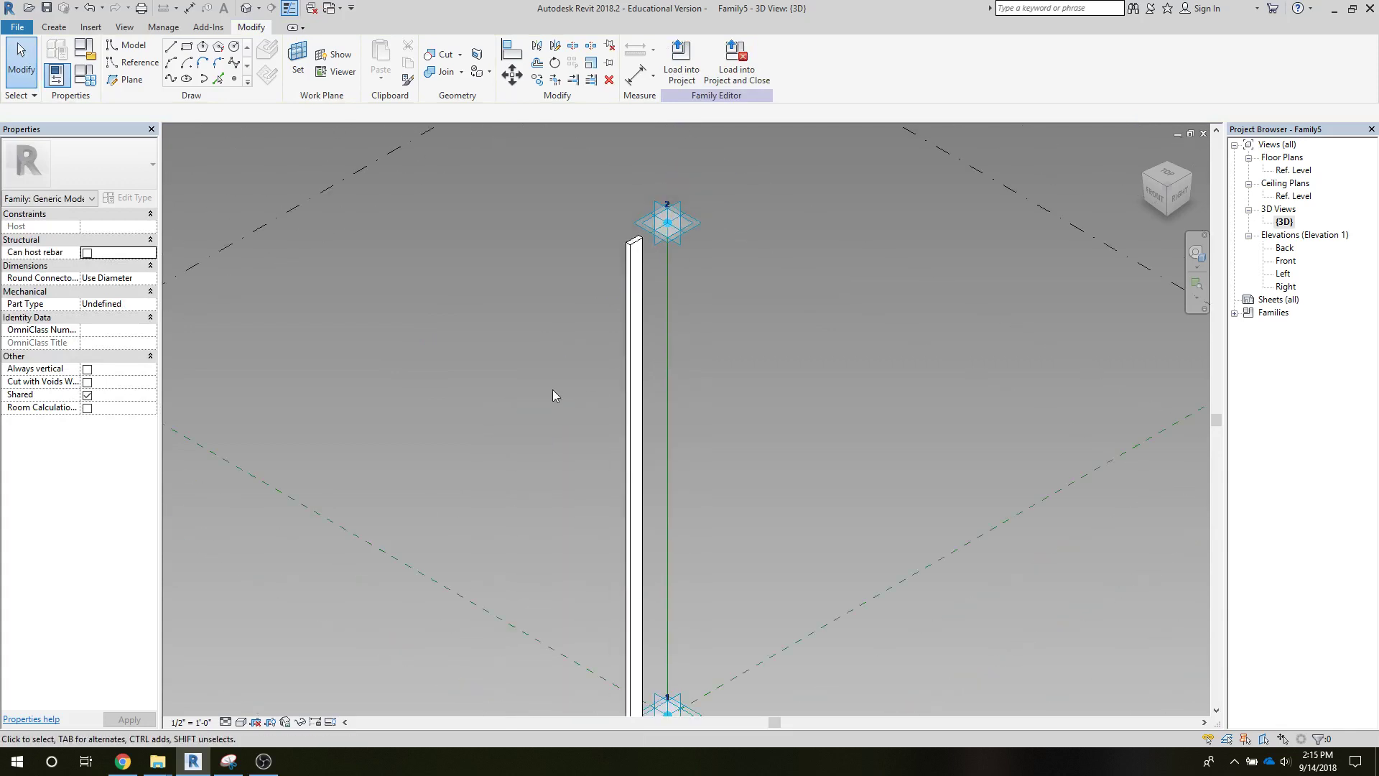
# Save the family as Column in the ETFE for Video folder.
pyautogui.click(25, 30)
pyautogui.moveTo(63, 200)
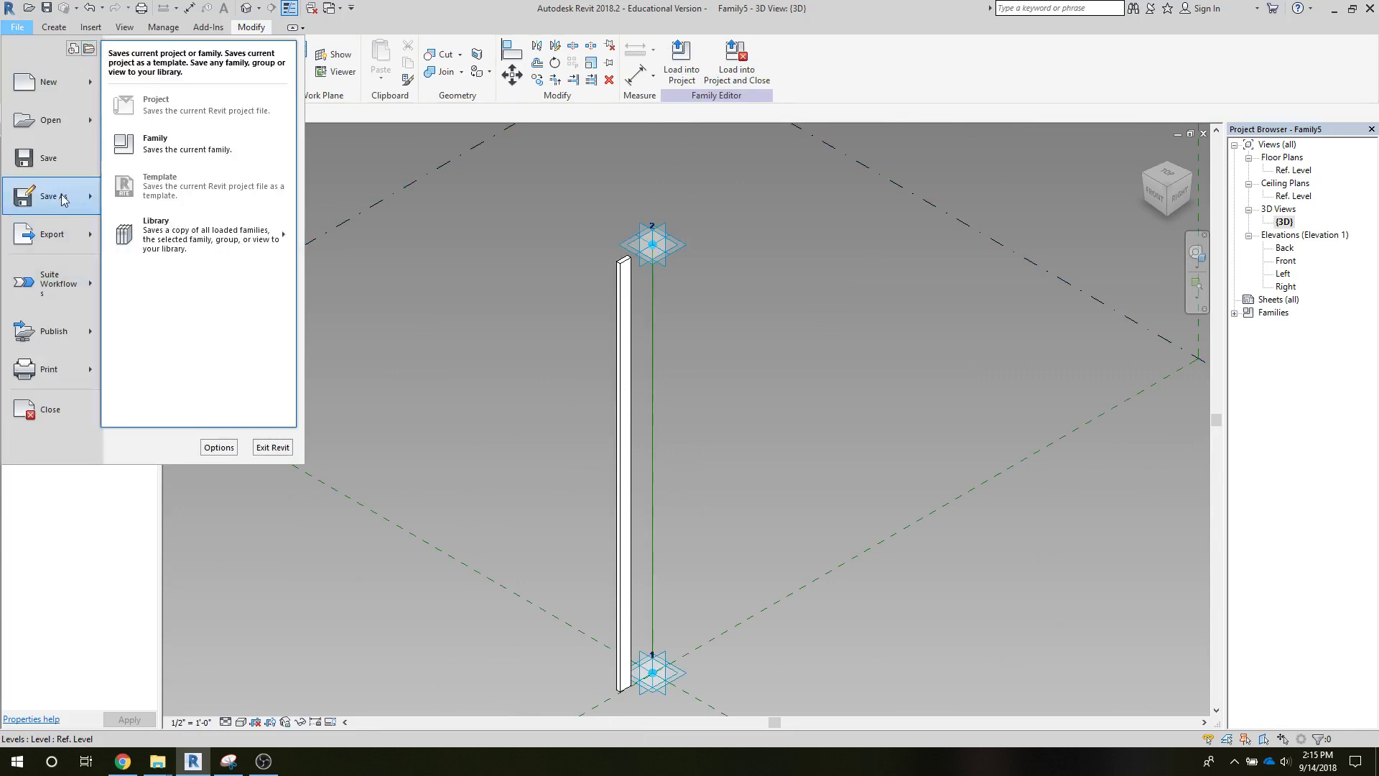
pyautogui.click(147, 145)
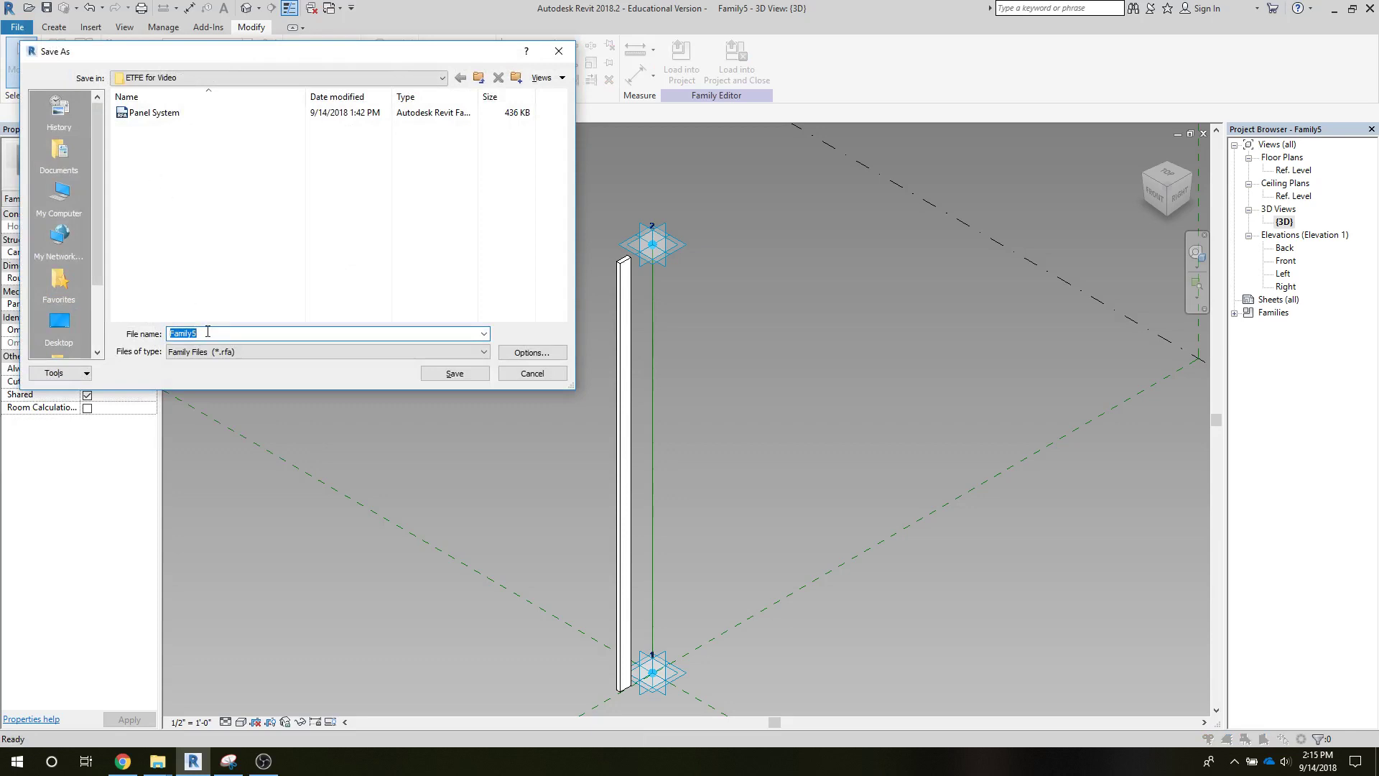
pyautogui.write('Column')
pyautogui.click(425, 375)
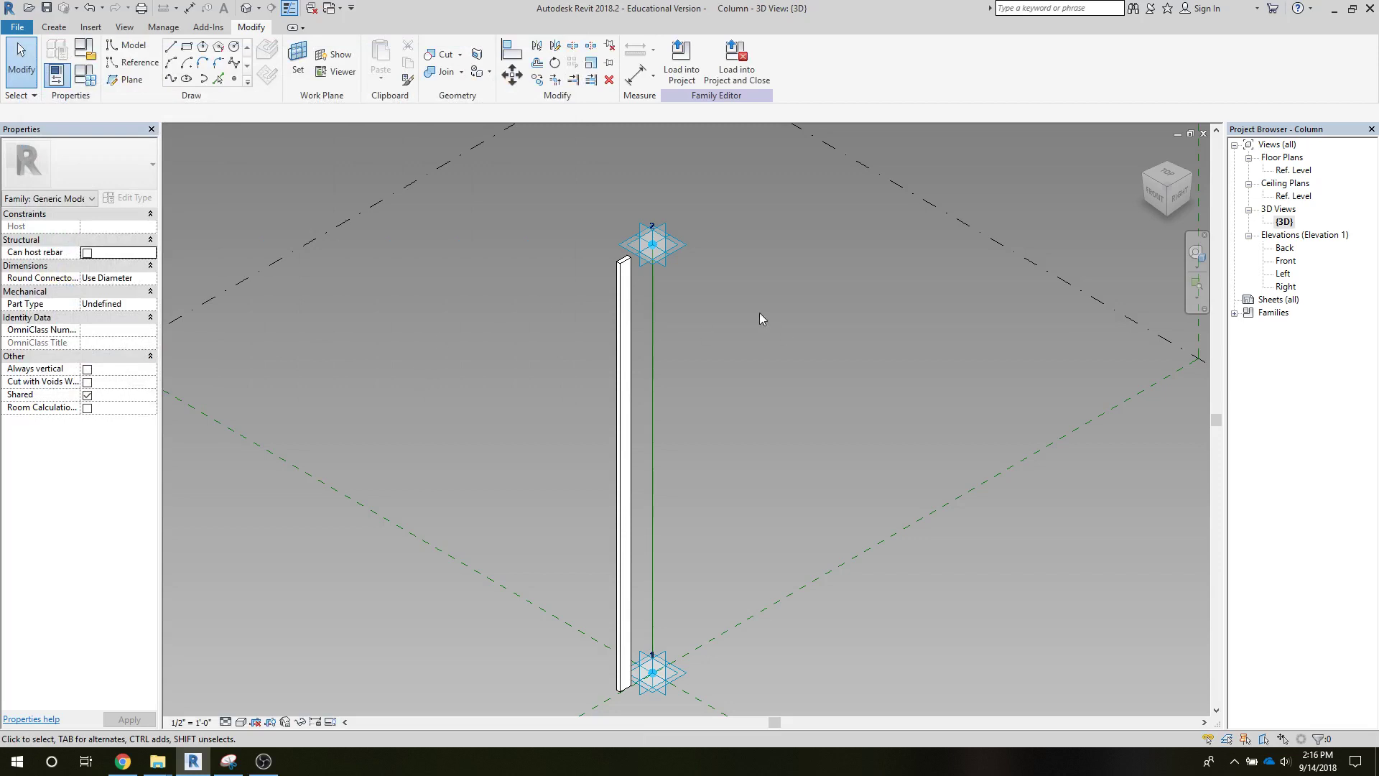
# Set the horizontal plane of the upper adaptive point as the work plane.
pyautogui.scroll(5, 559, 342)
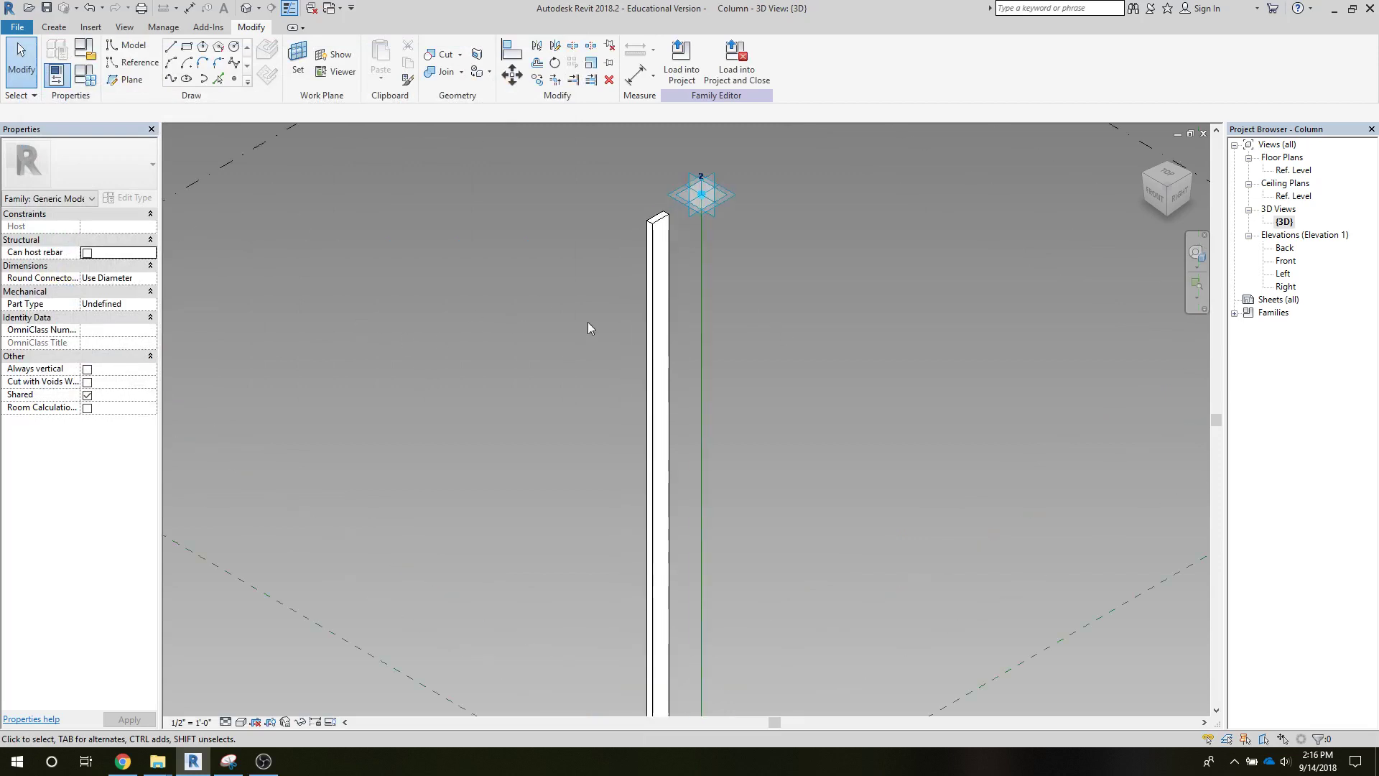
pyautogui.moveTo(575, 327); pyautogui.dragTo(462, 516, button='middle')
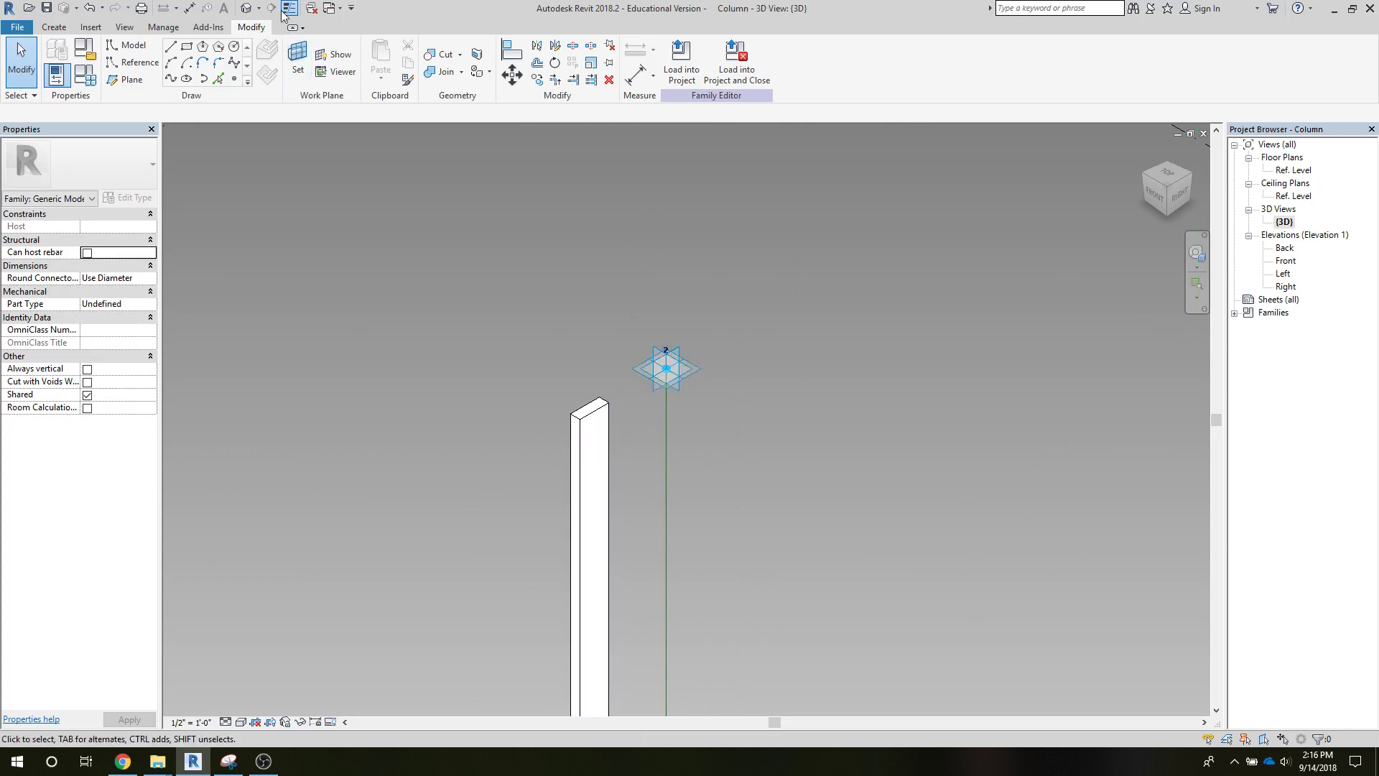
pyautogui.click(297, 58)
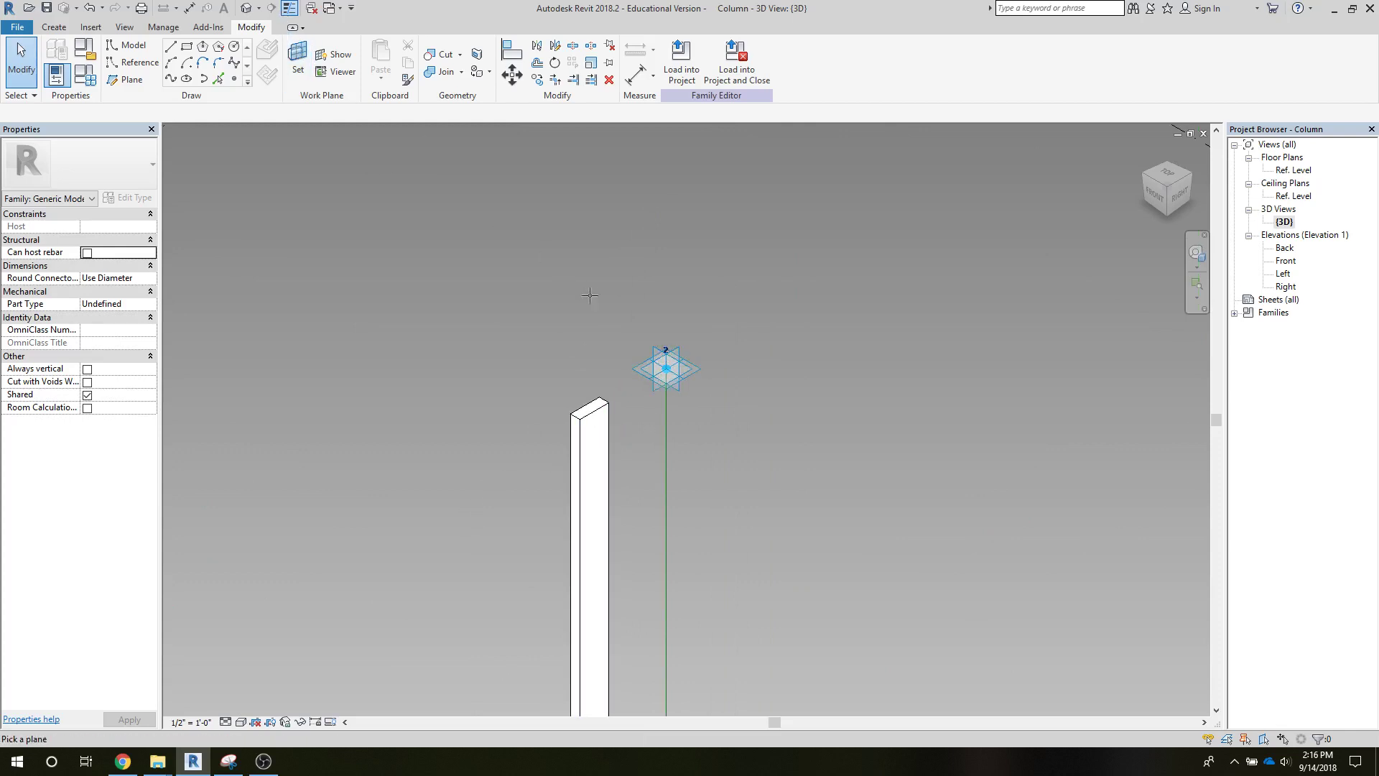
pyautogui.click(634, 365)
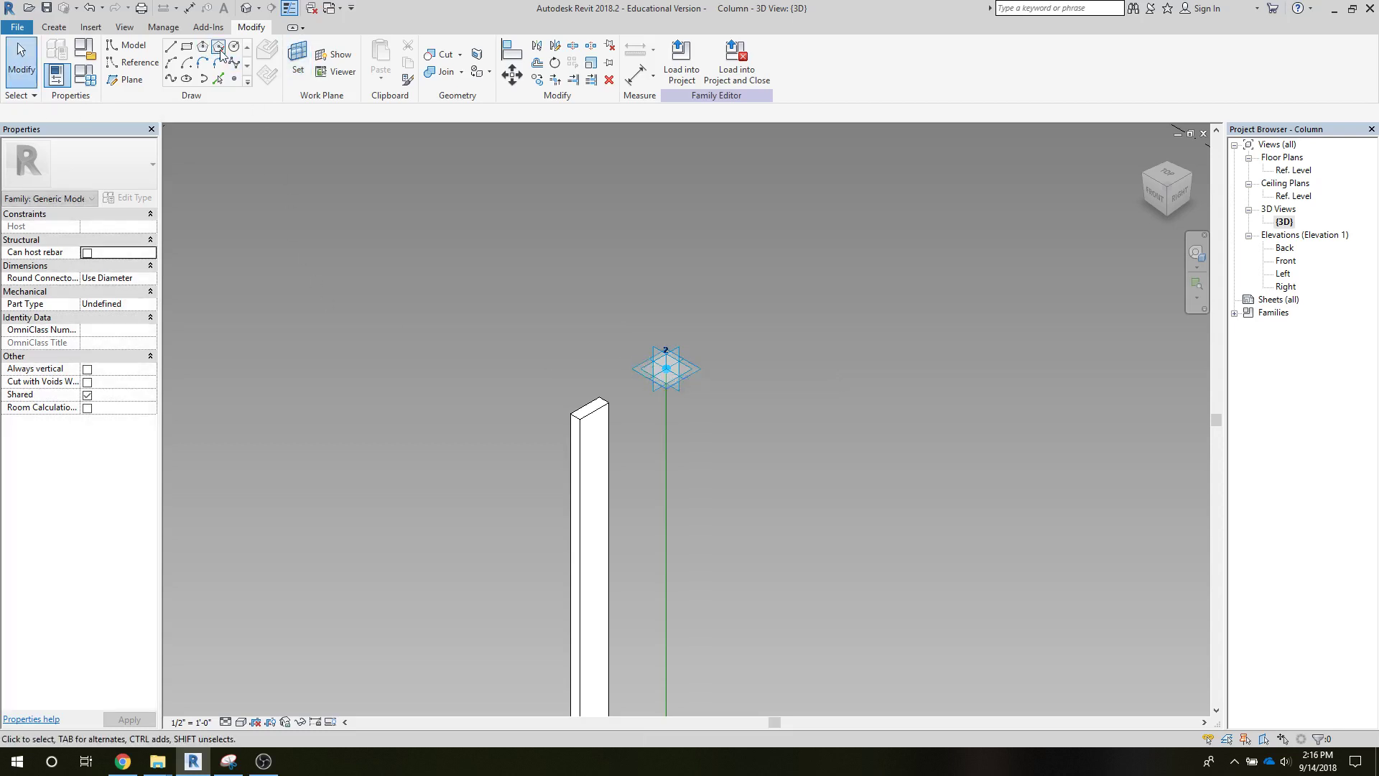
pyautogui.click(219, 48)
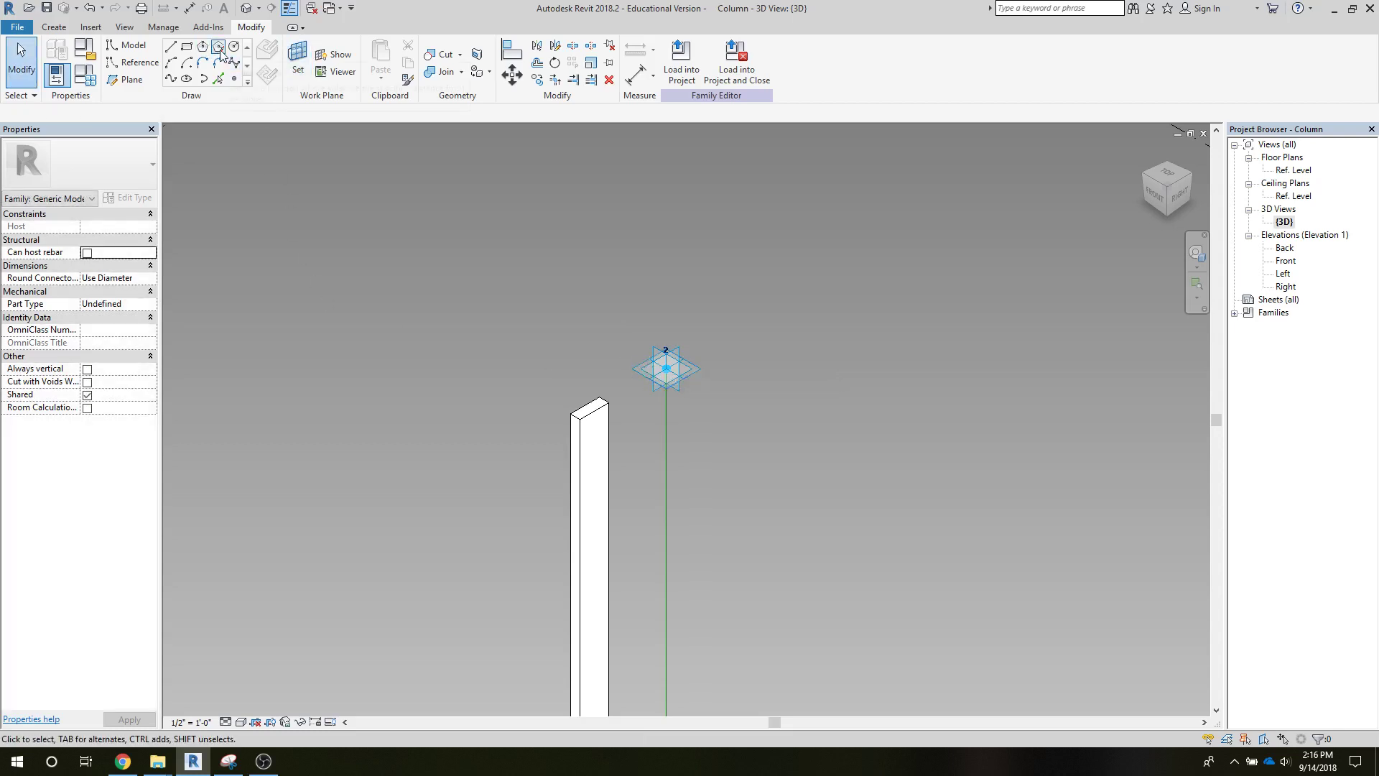
pyautogui.click(600, 401)
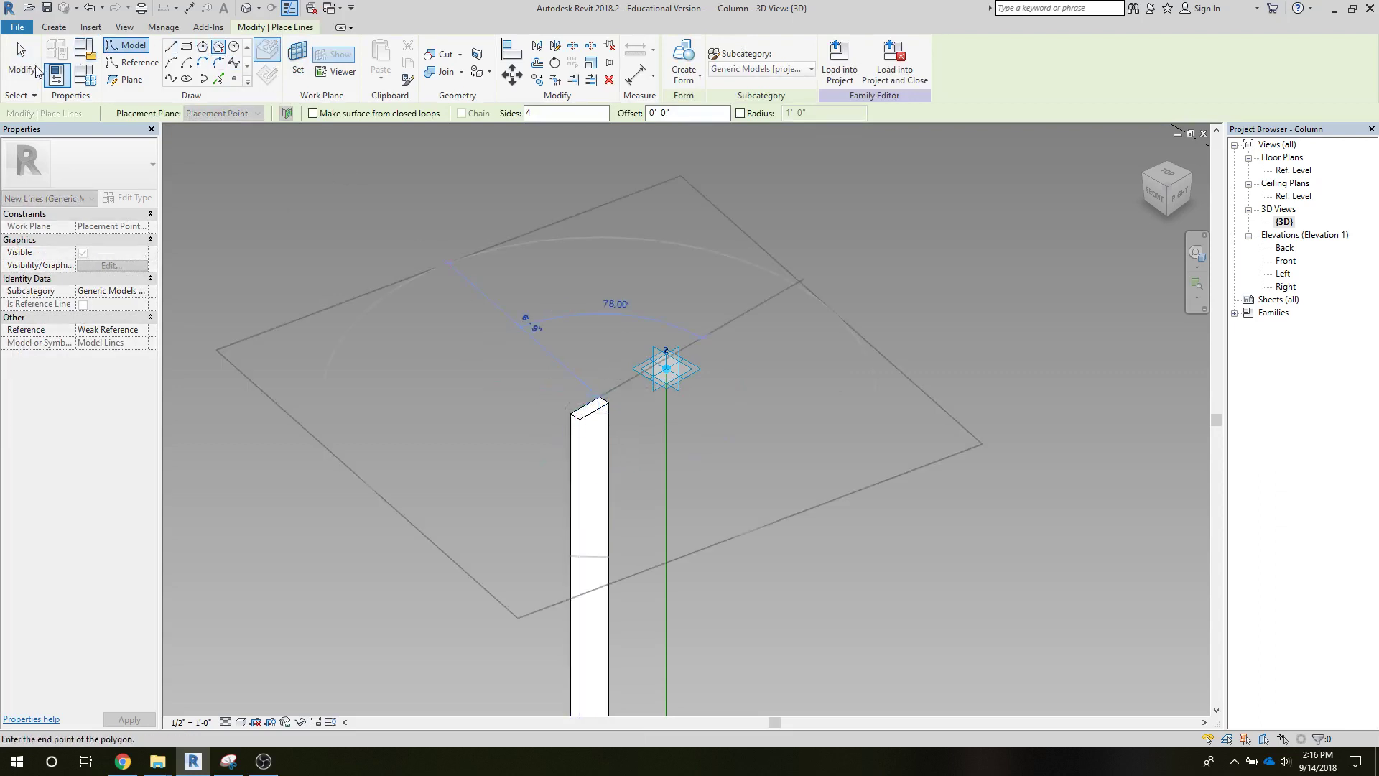
pyautogui.click(36, 70)
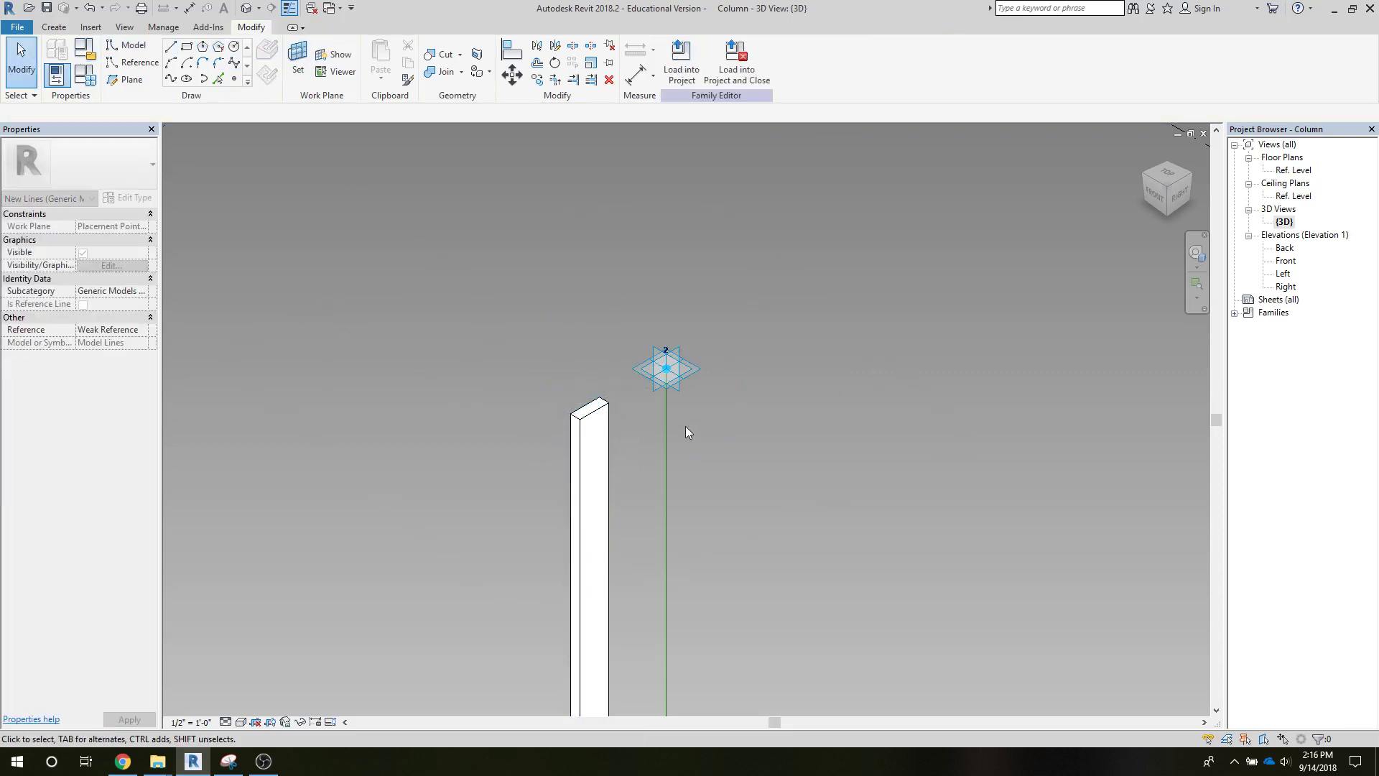
# Draw a four-sided polygon with 4-inch sides, centred on the column top's short edge nearest the upper adaptive point.
pyautogui.scroll(4, 686, 429)
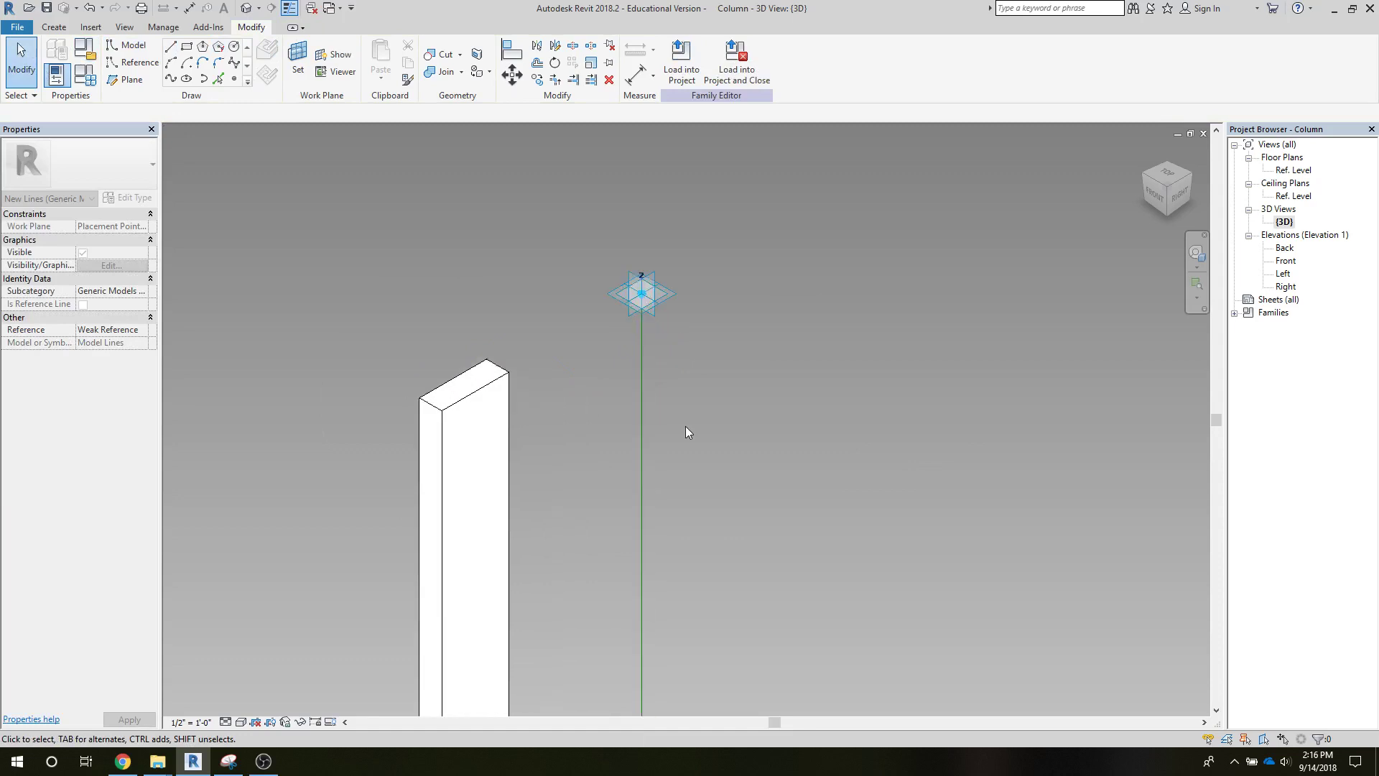
pyautogui.click(220, 48)
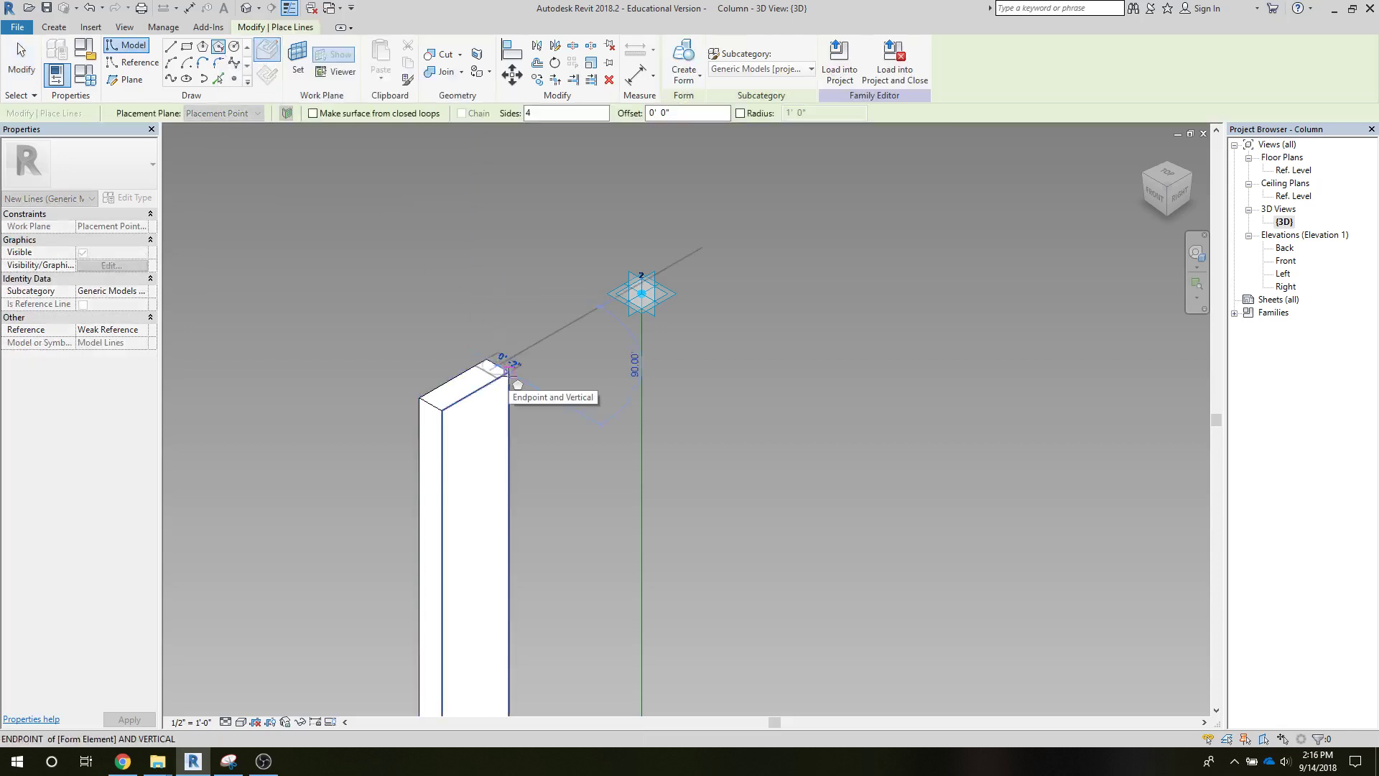
pyautogui.click(509, 370)
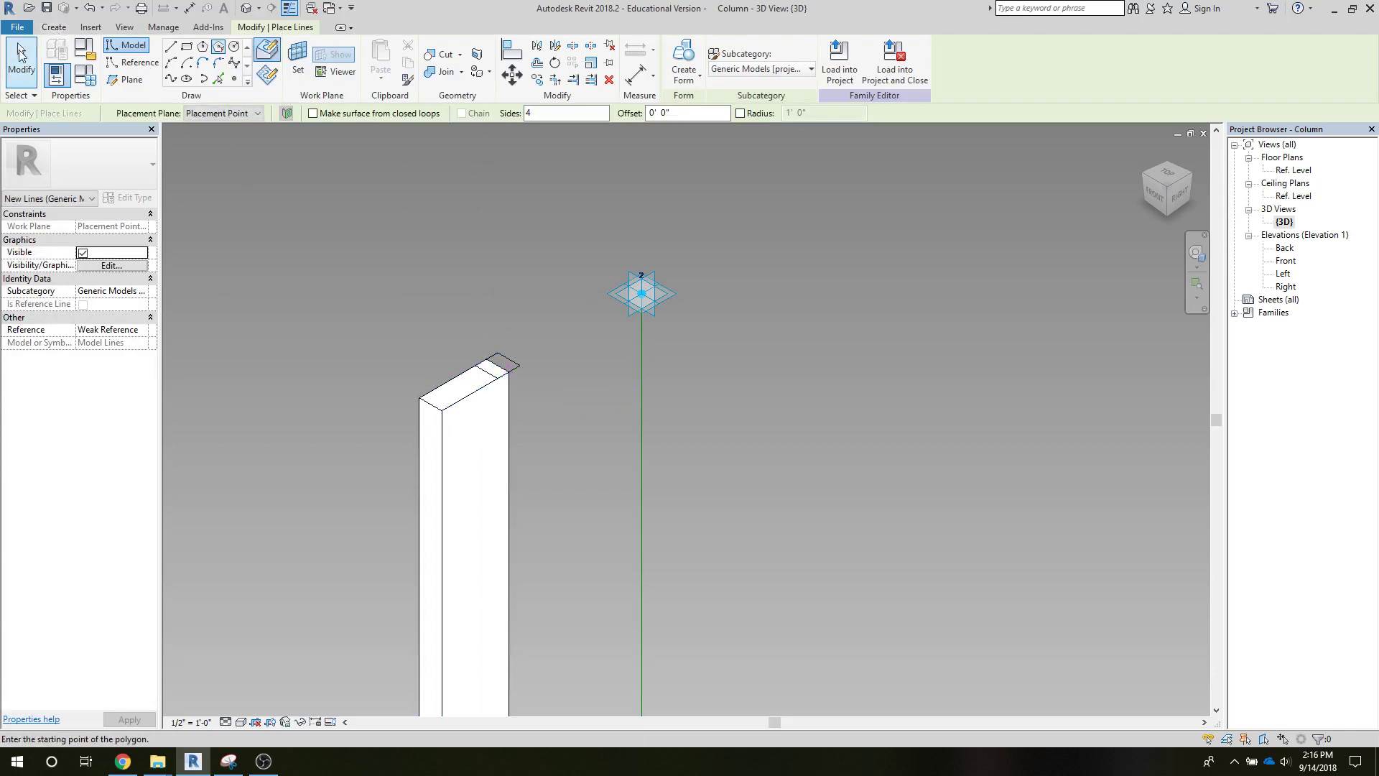
pyautogui.click(20, 54)
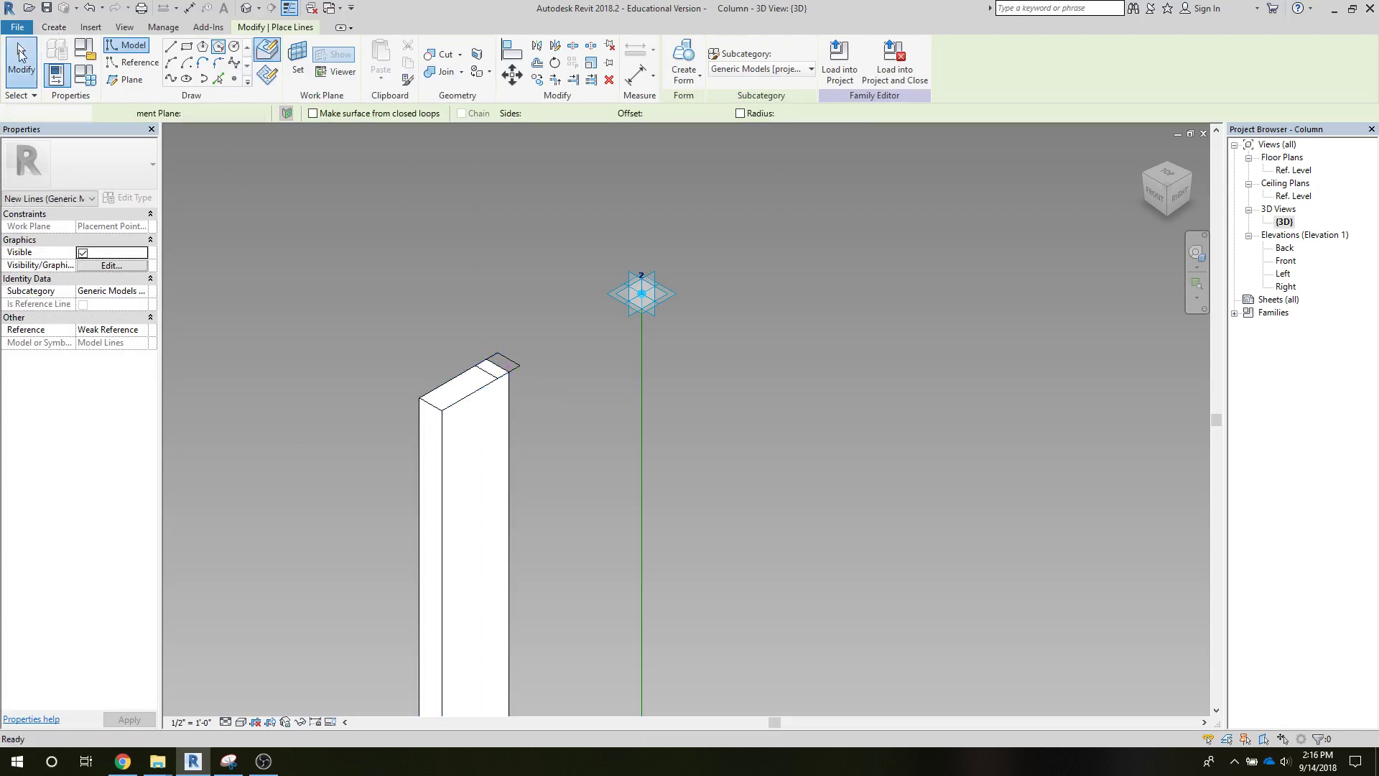
# Move the square profile along the column's long side to the middle of its top face.
pyautogui.click(515, 387)
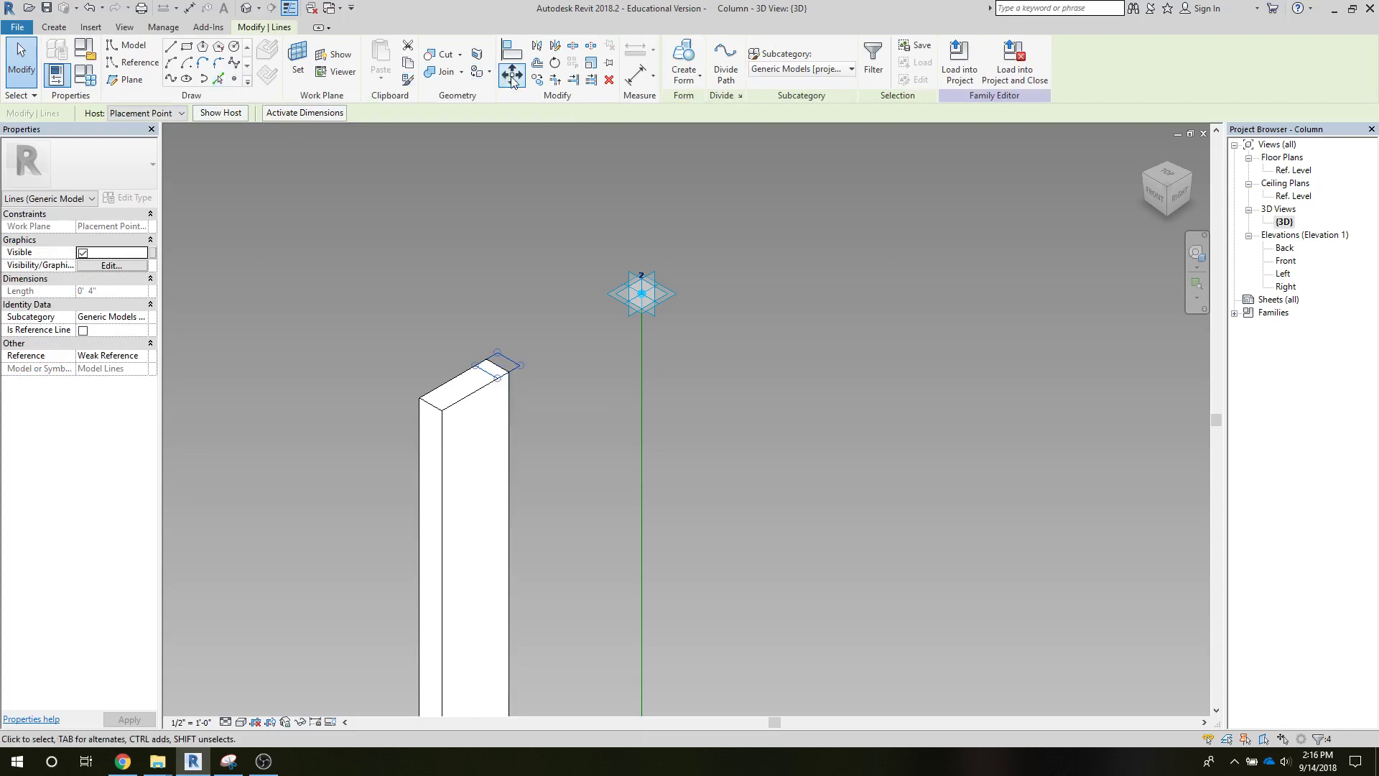
pyautogui.click(513, 75)
pyautogui.click(507, 373)
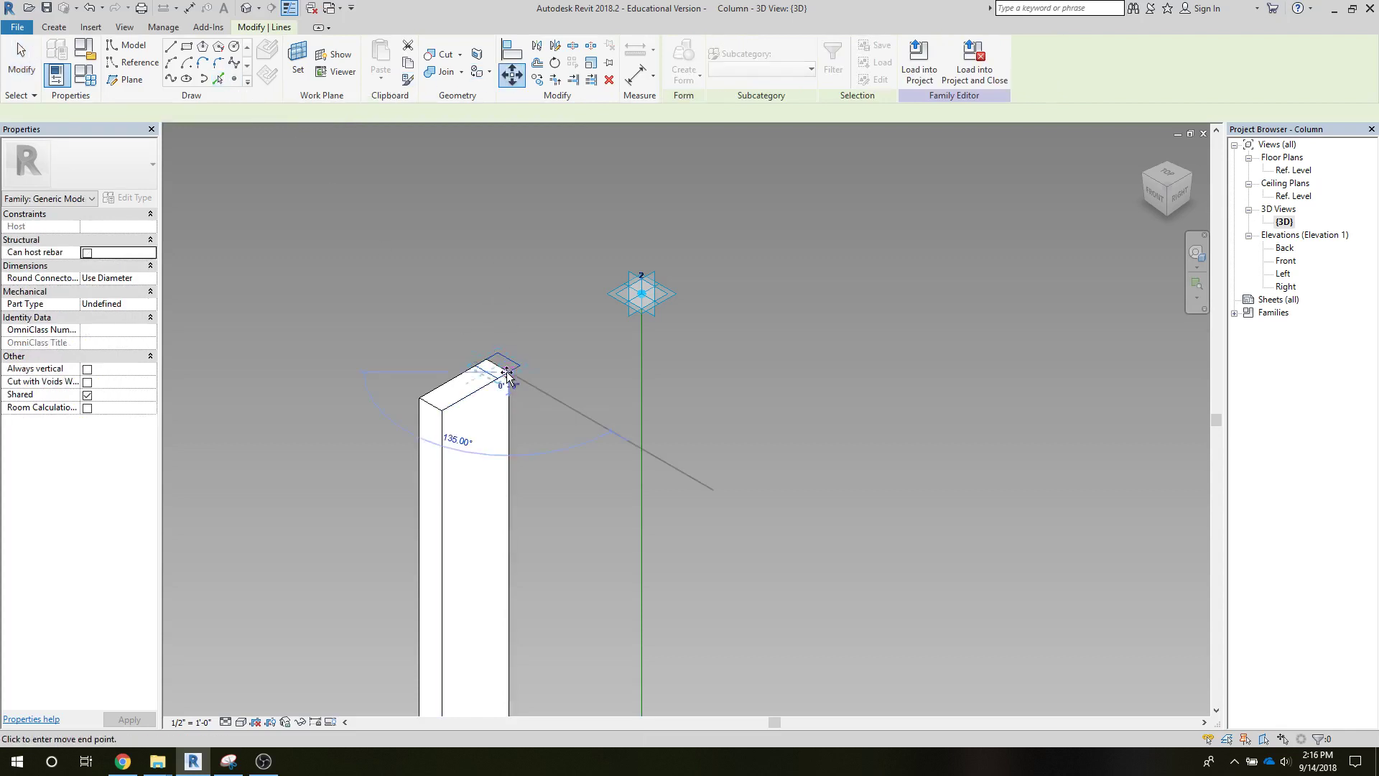
pyautogui.click(501, 381)
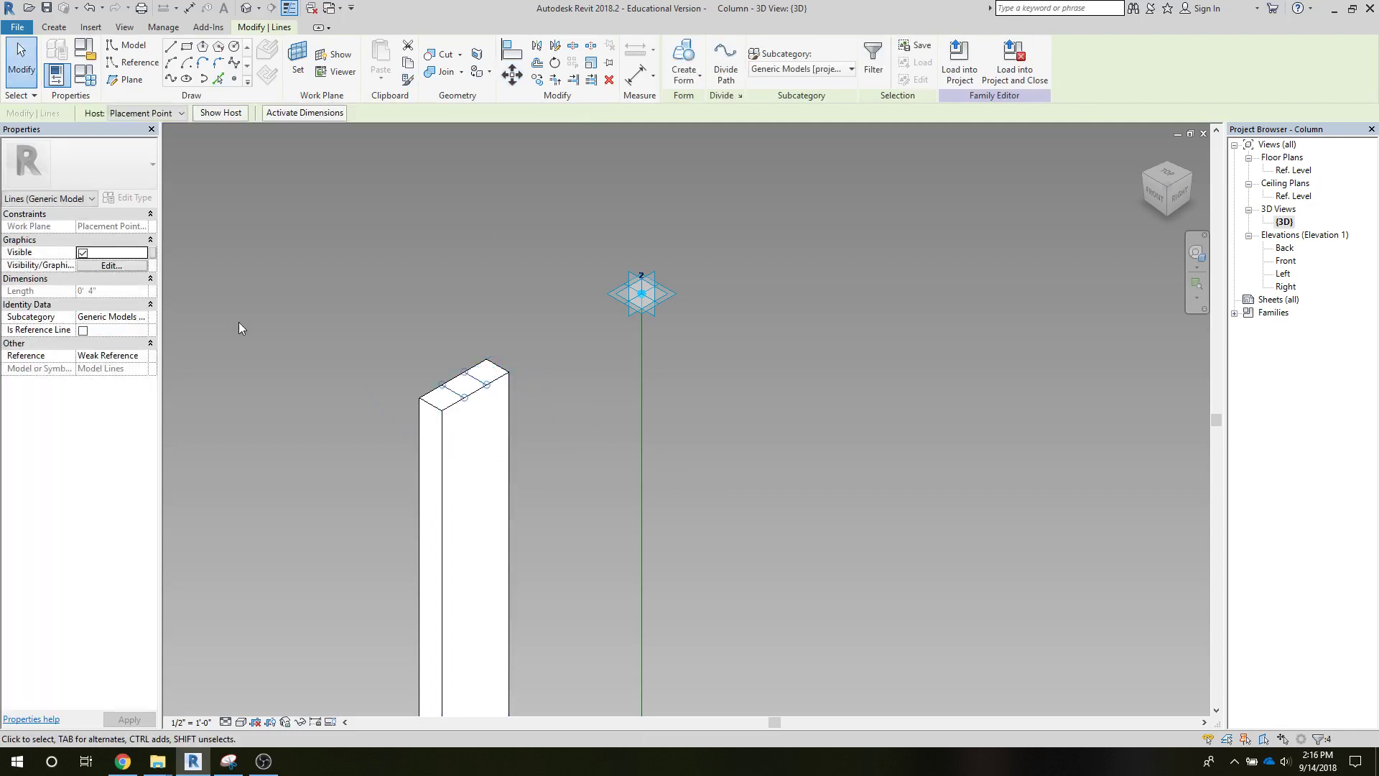
pyautogui.click(356, 330)
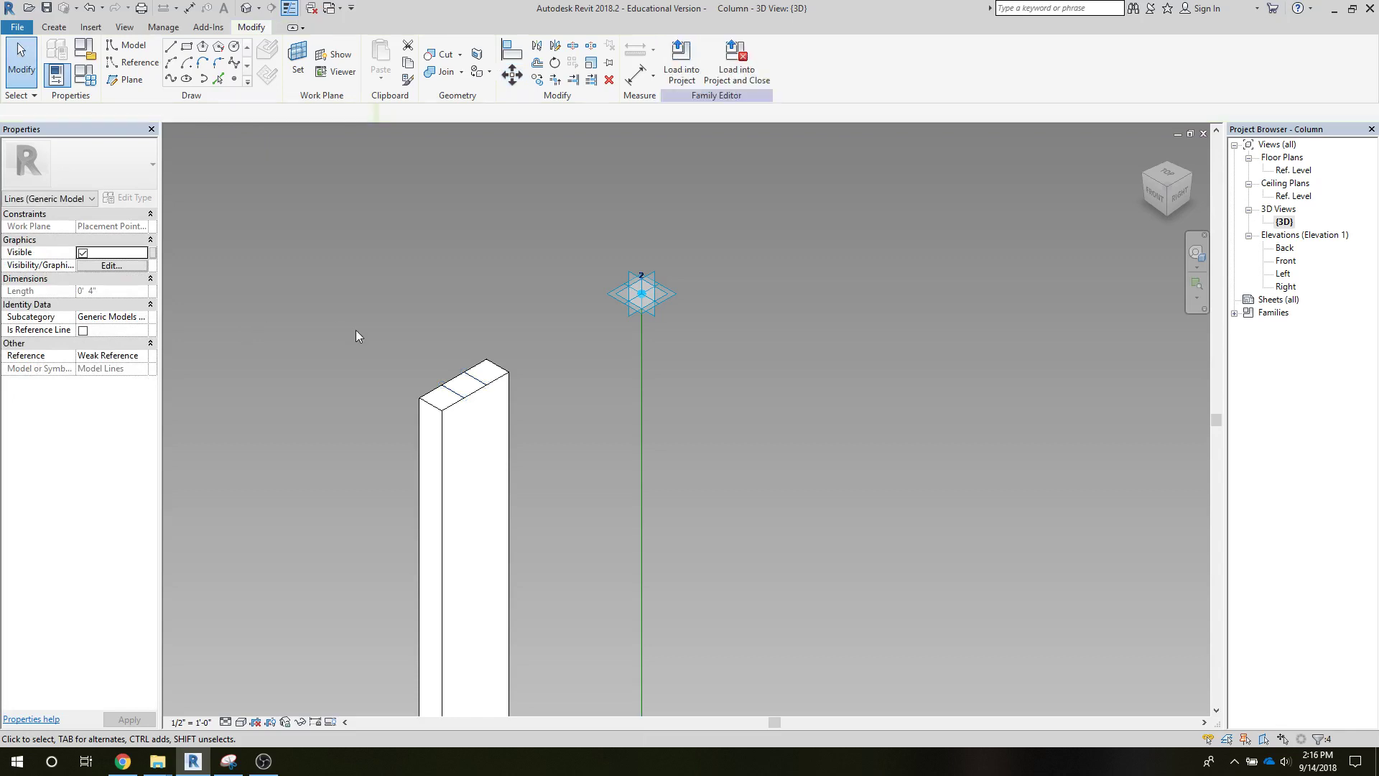
# Lengthen the square to 5 inches along the column's long side by shifting its edge nearest the adaptive point.
pyautogui.click(476, 380)
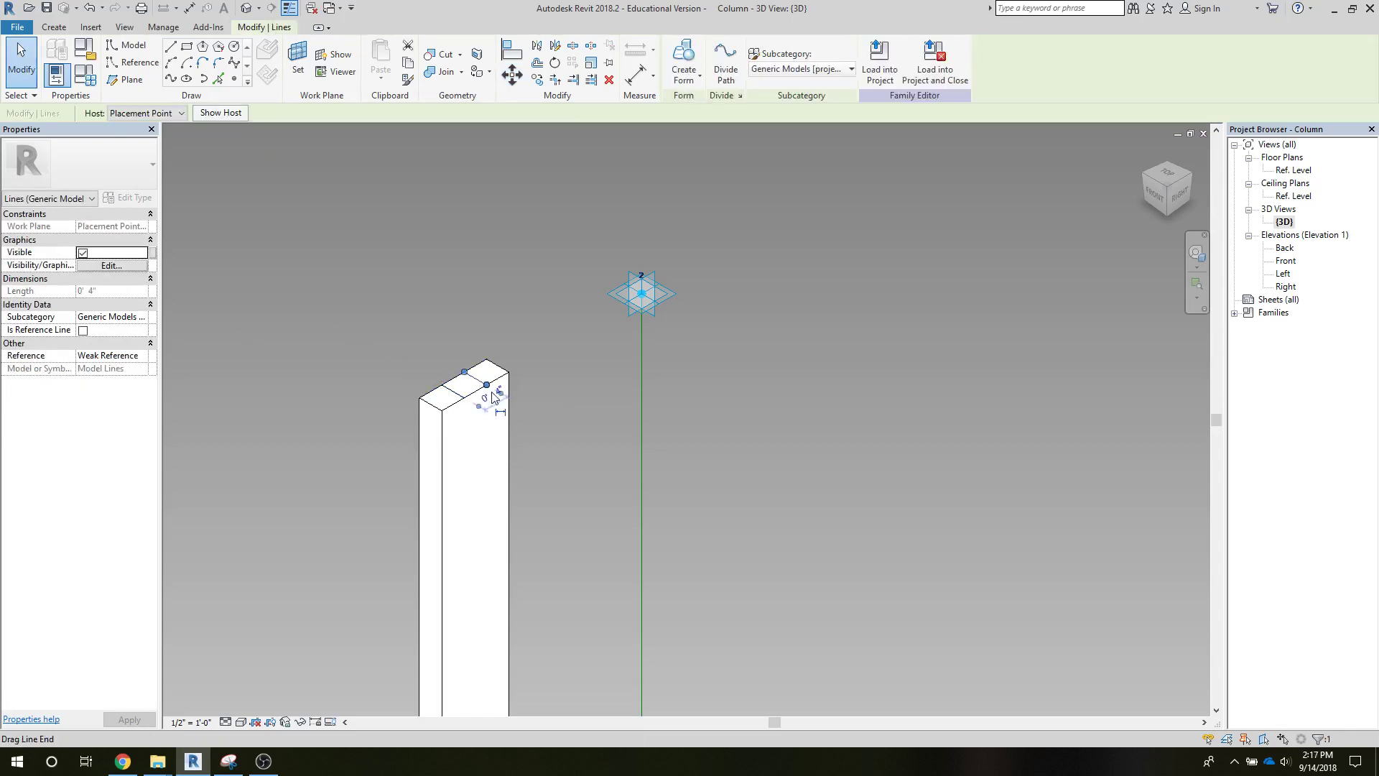
pyautogui.click(495, 401)
pyautogui.write('0\' 9"')
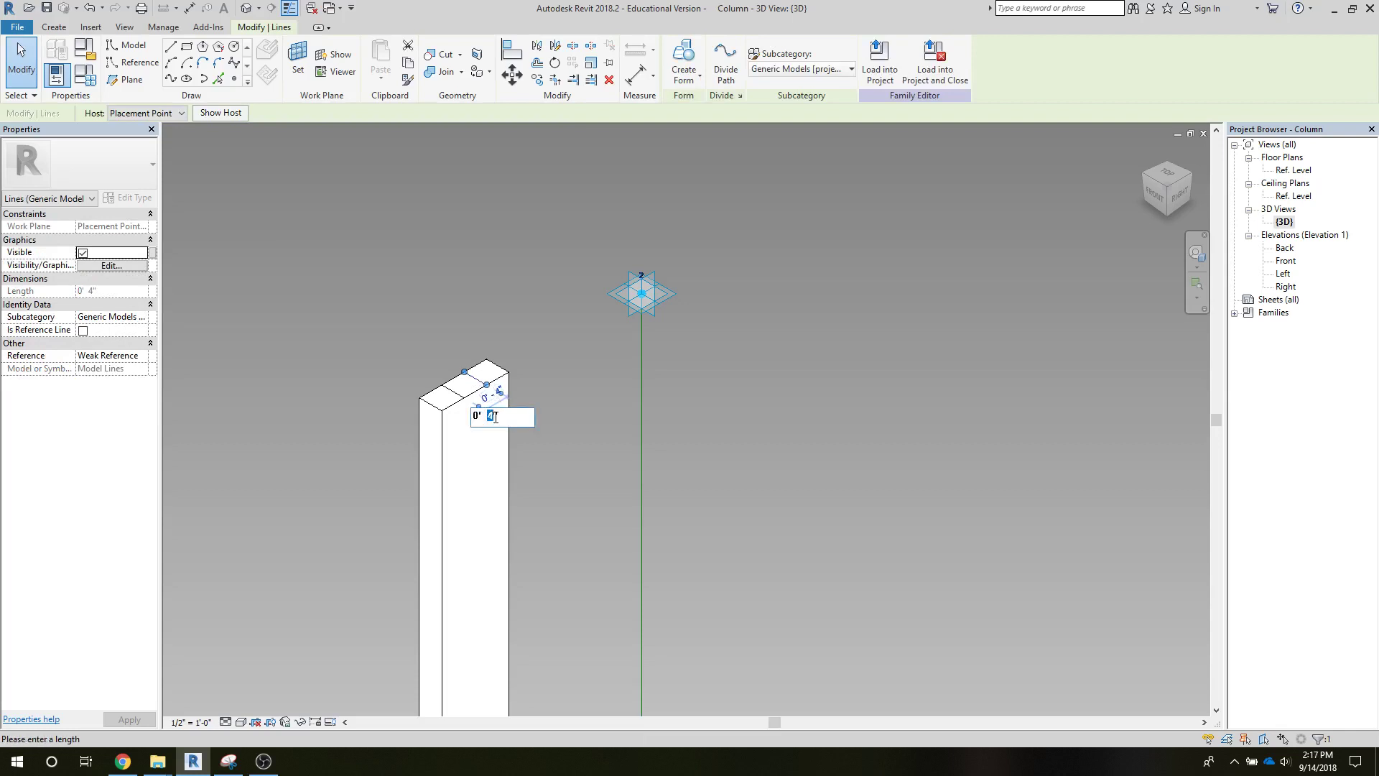
pyautogui.press('Return')
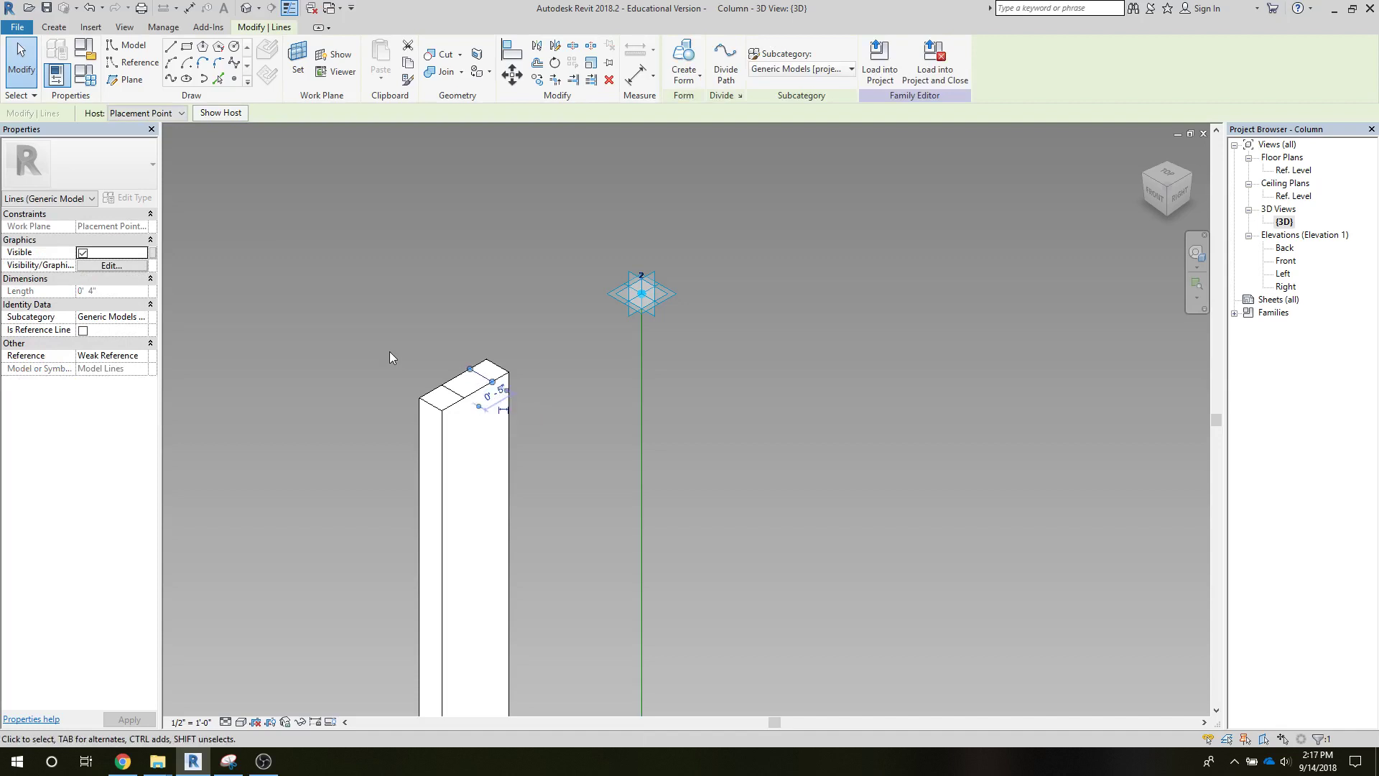
# Lengthen the profile further into a longer rectangle by shifting its opposite edge, farthest from the adaptive point, outward.
pyautogui.click(454, 394)
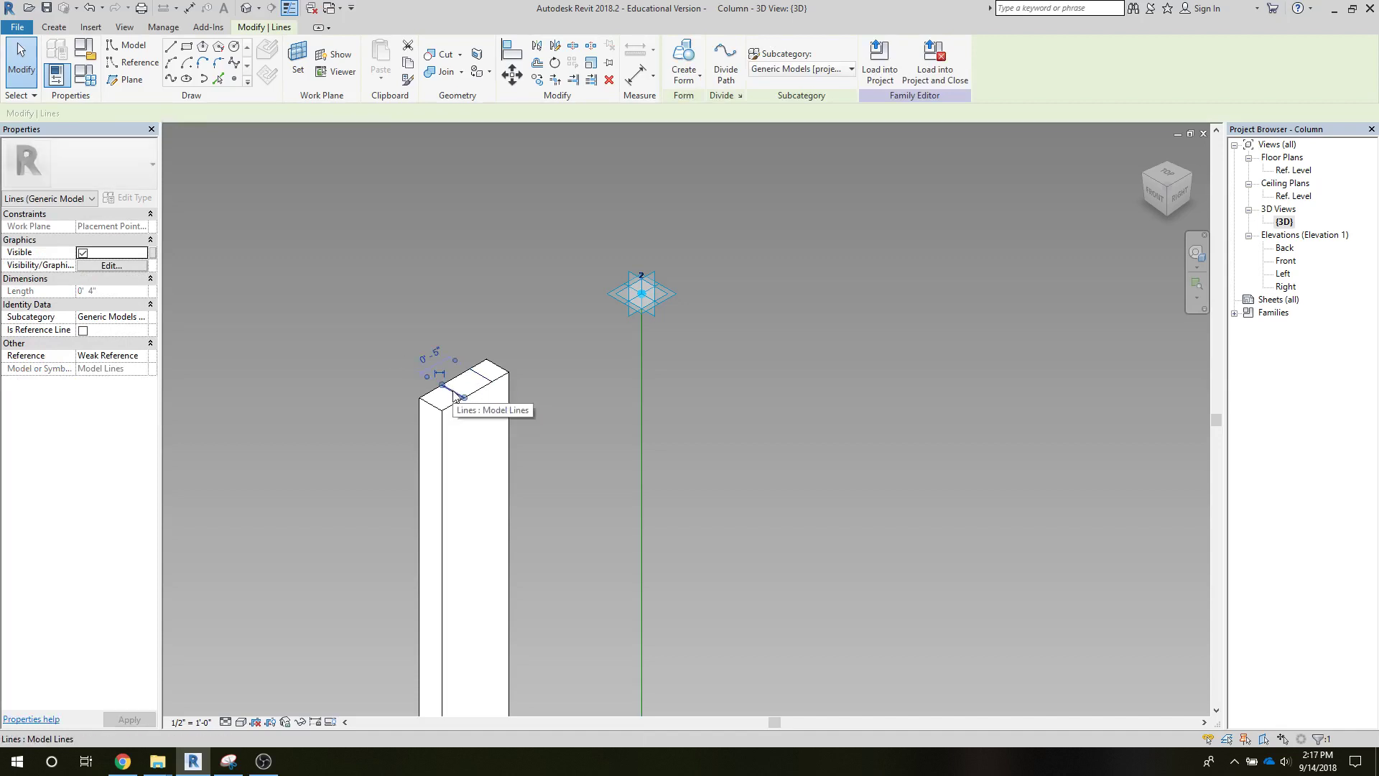
pyautogui.click(428, 353)
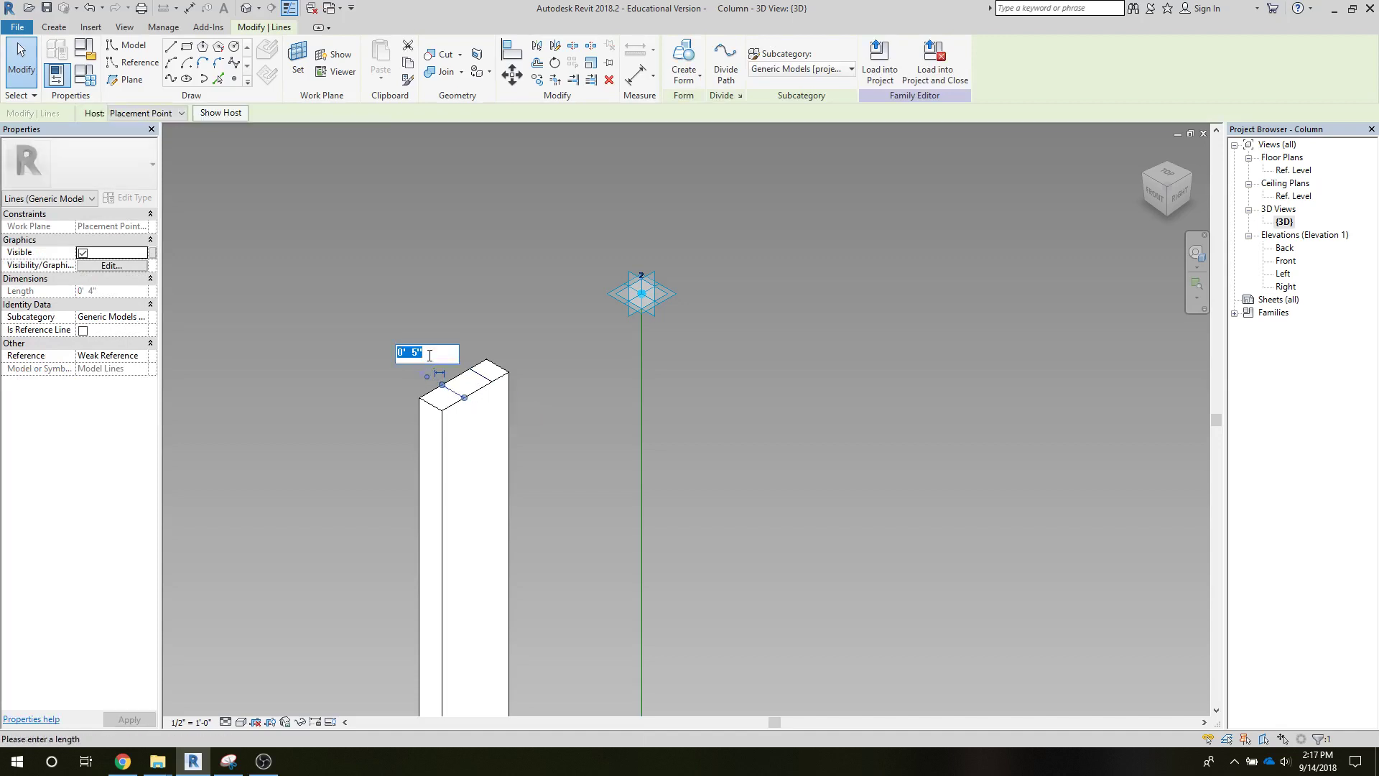
pyautogui.write('1')
pyautogui.press('Return')
pyautogui.click(344, 369)
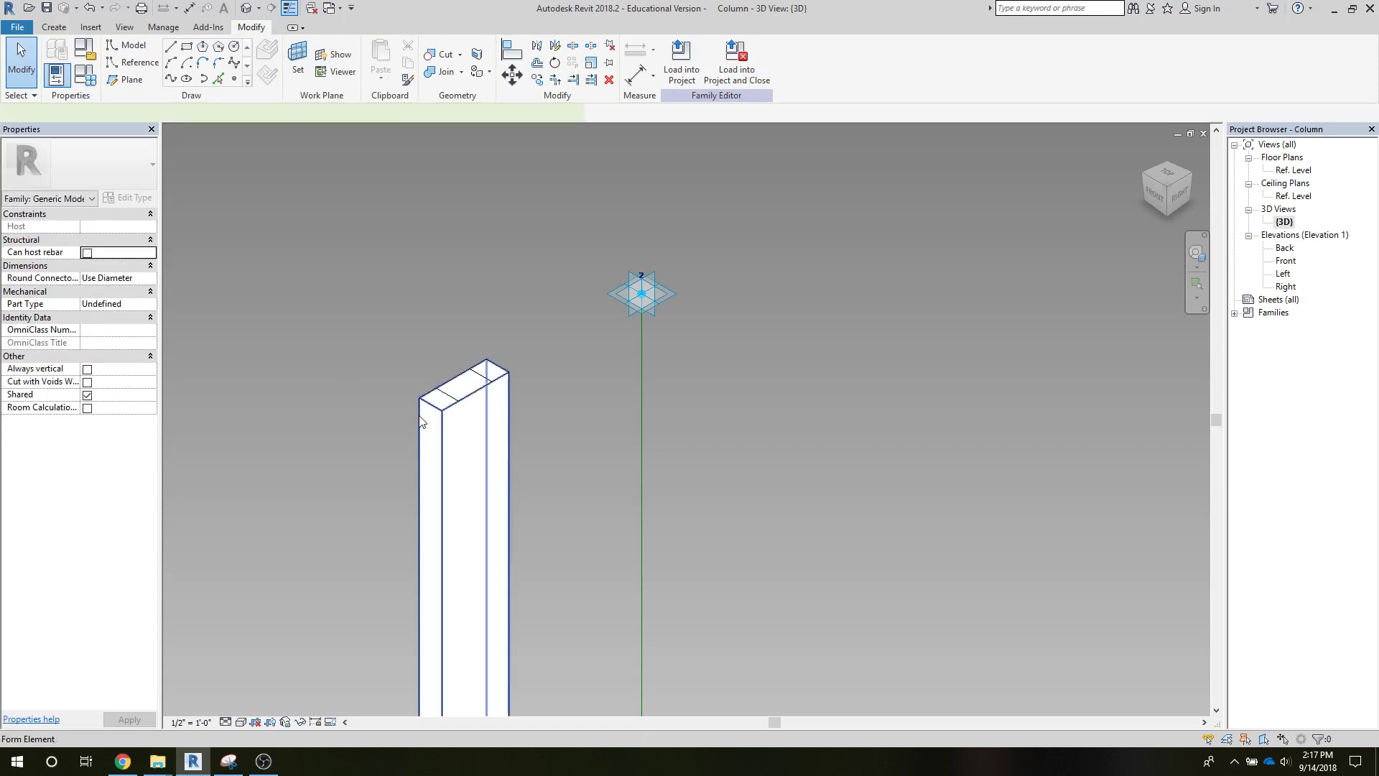
# Delete the existing column solid and save the family as a separate file named Beam in the ETFE for Video folder.
pyautogui.click(421, 420)
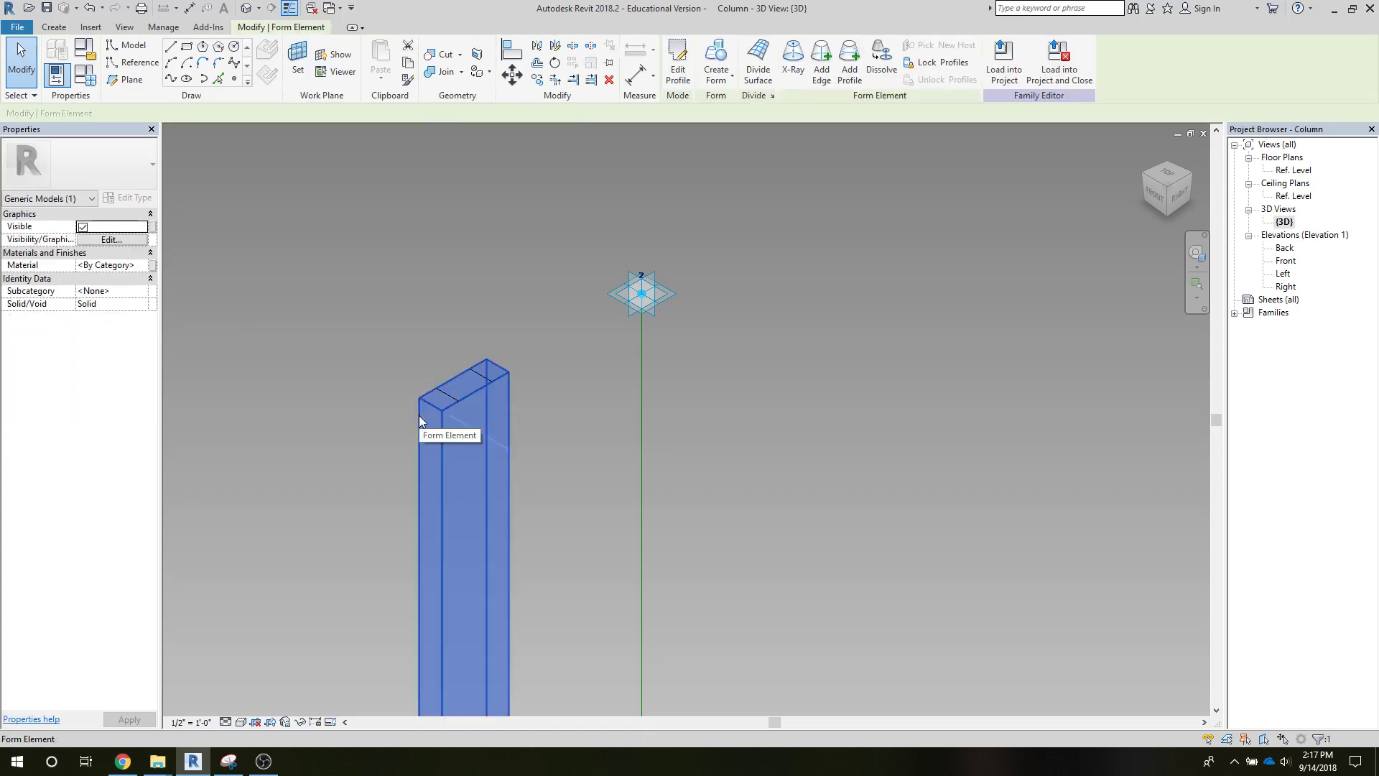
pyautogui.press('Delete')
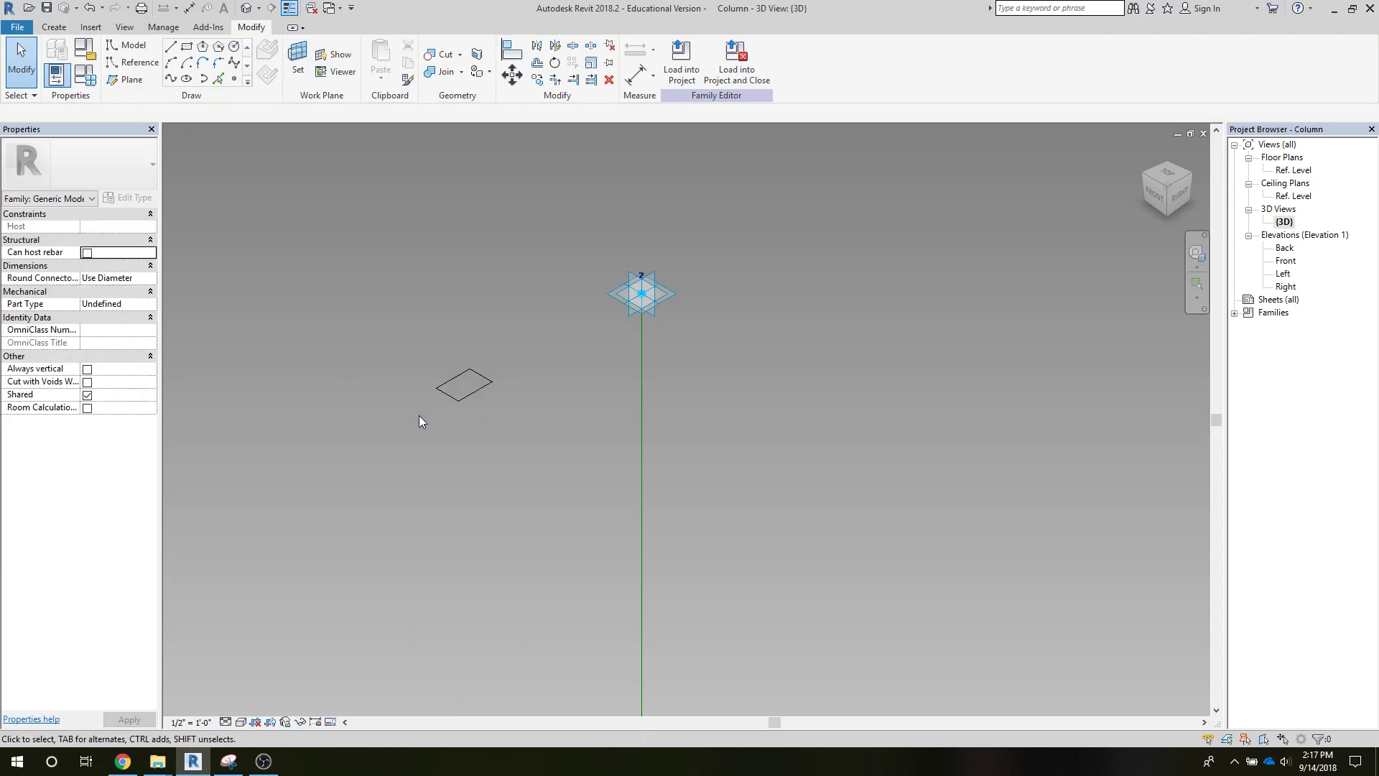
pyautogui.click(17, 26)
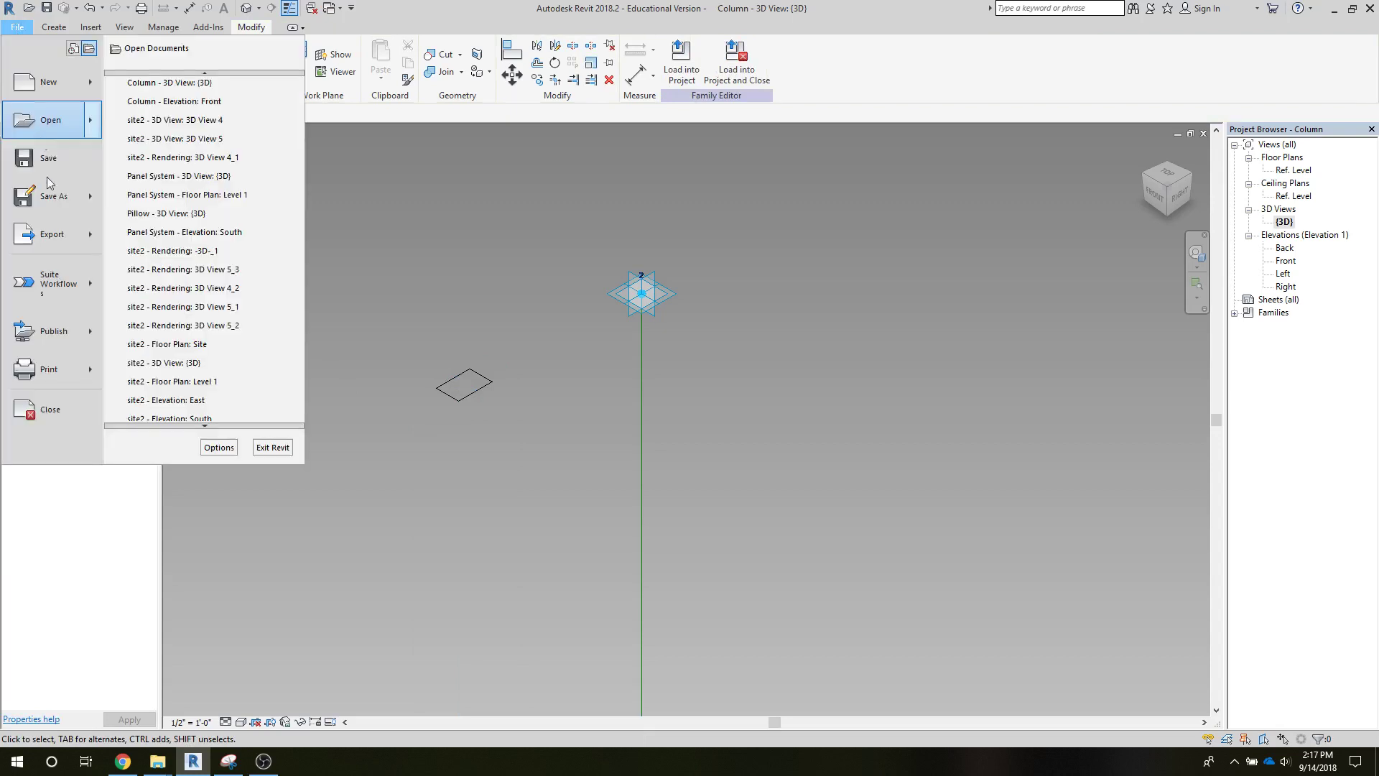
pyautogui.moveTo(50, 203)
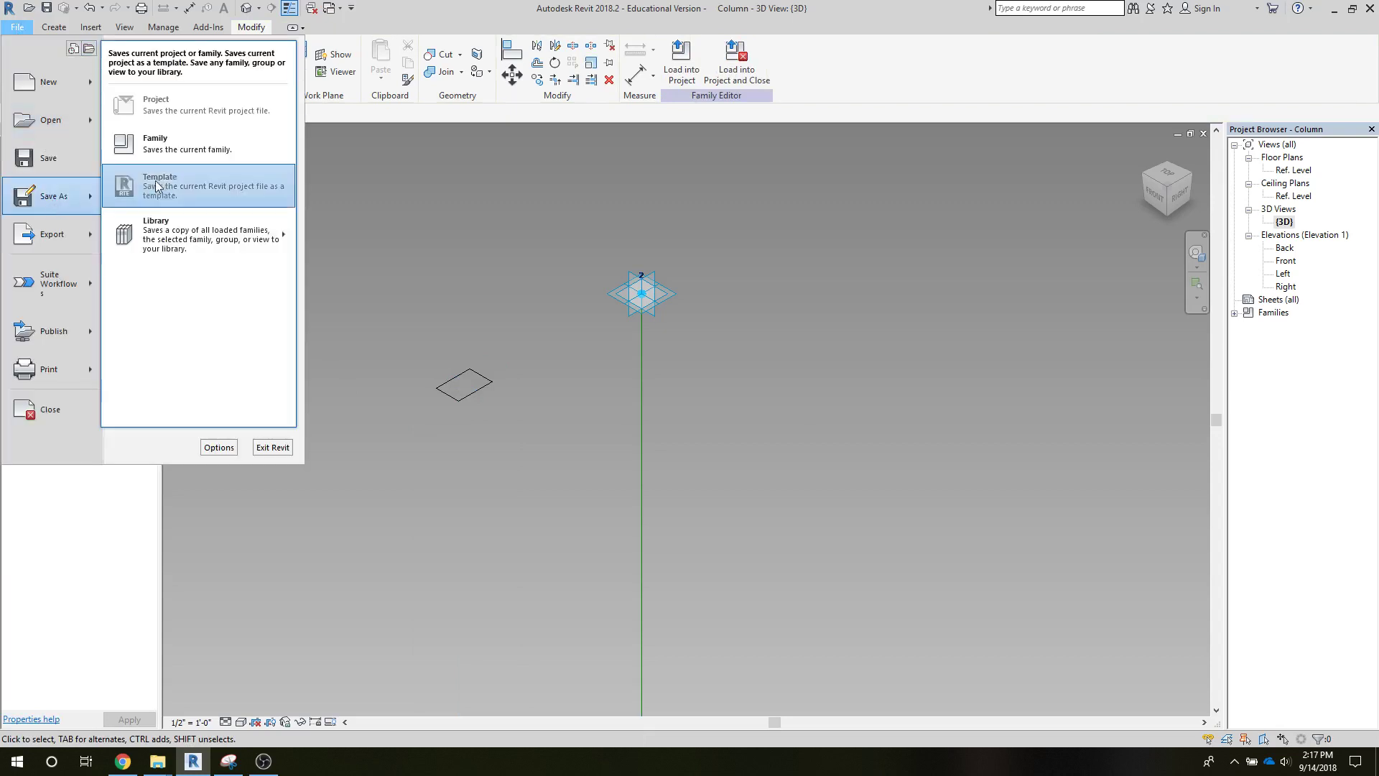
pyautogui.click(165, 146)
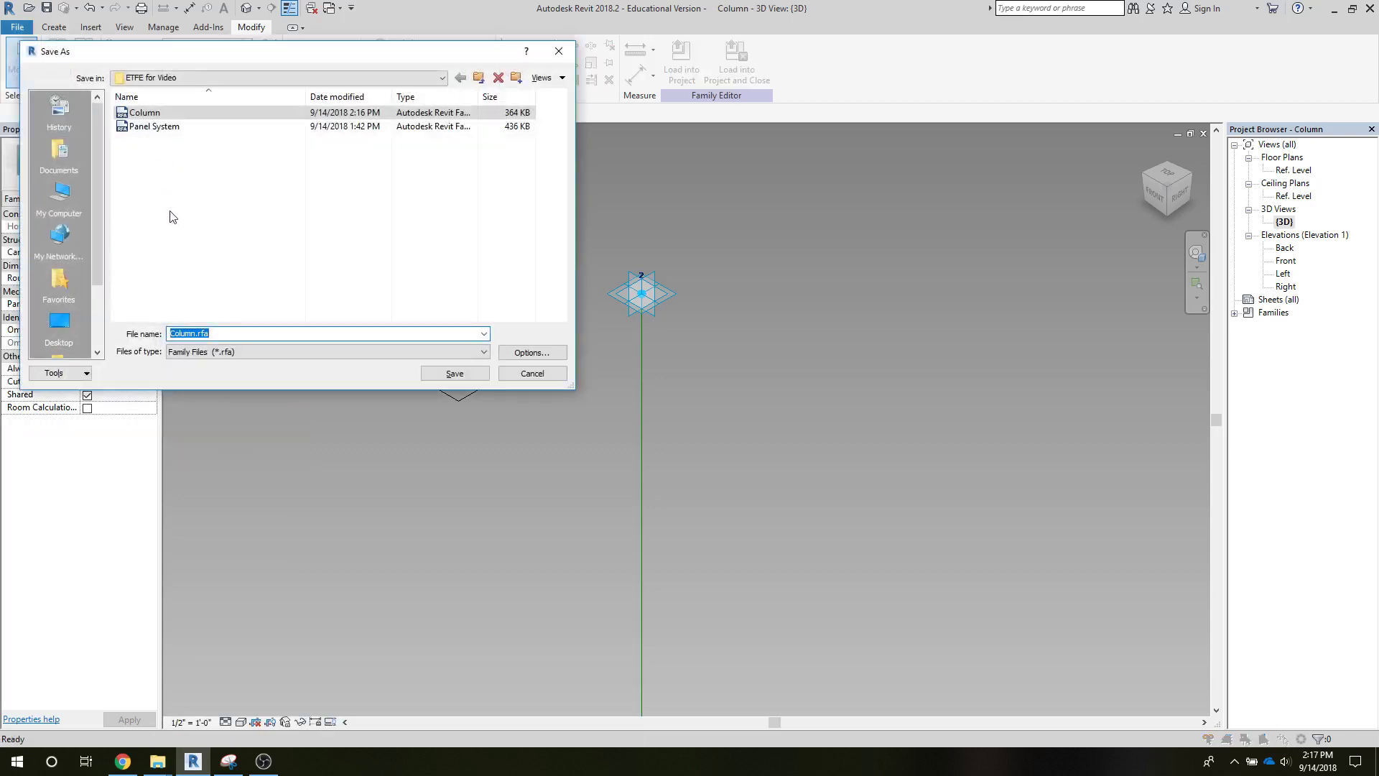
pyautogui.write('Beam')
pyautogui.click(455, 373)
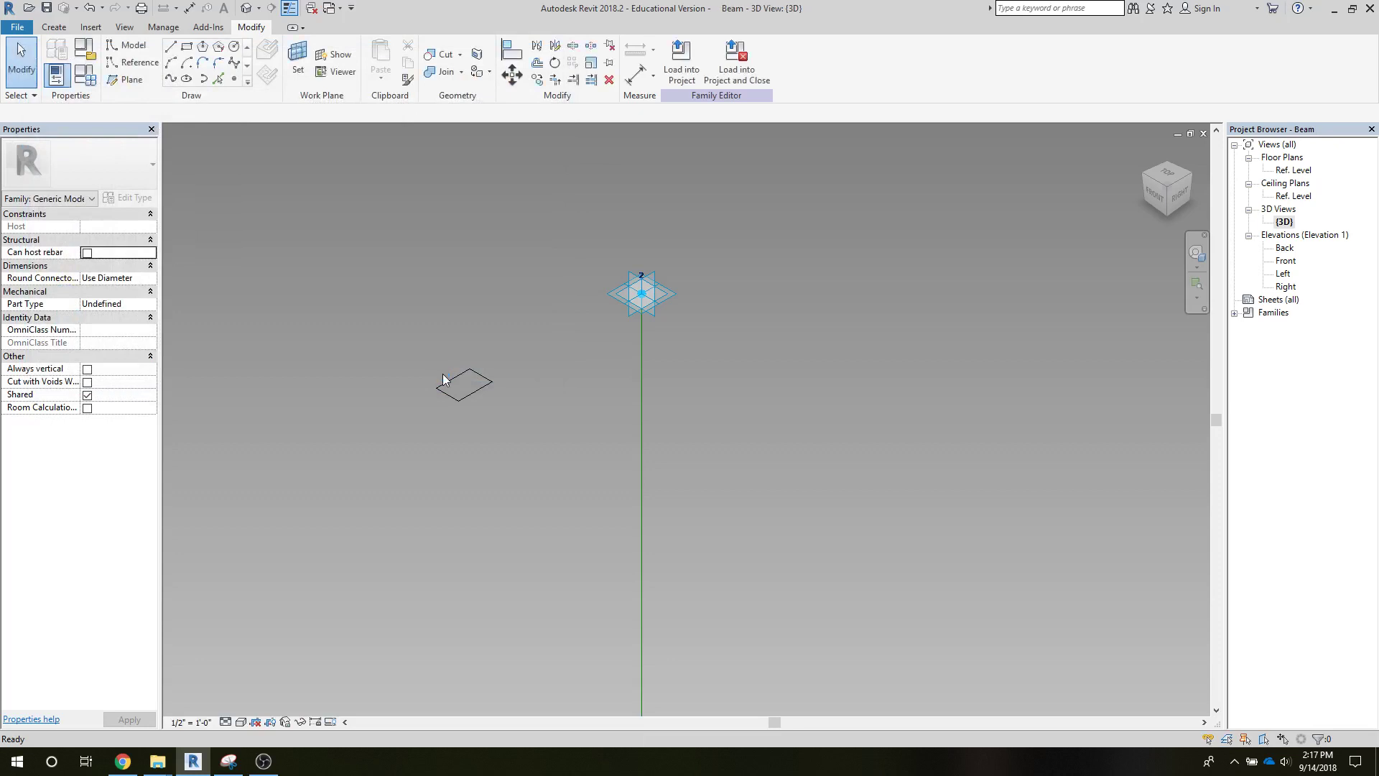
# Create a solid form from the new, shorter rectangular profile together with the vertical reference line.
pyautogui.click(480, 390)
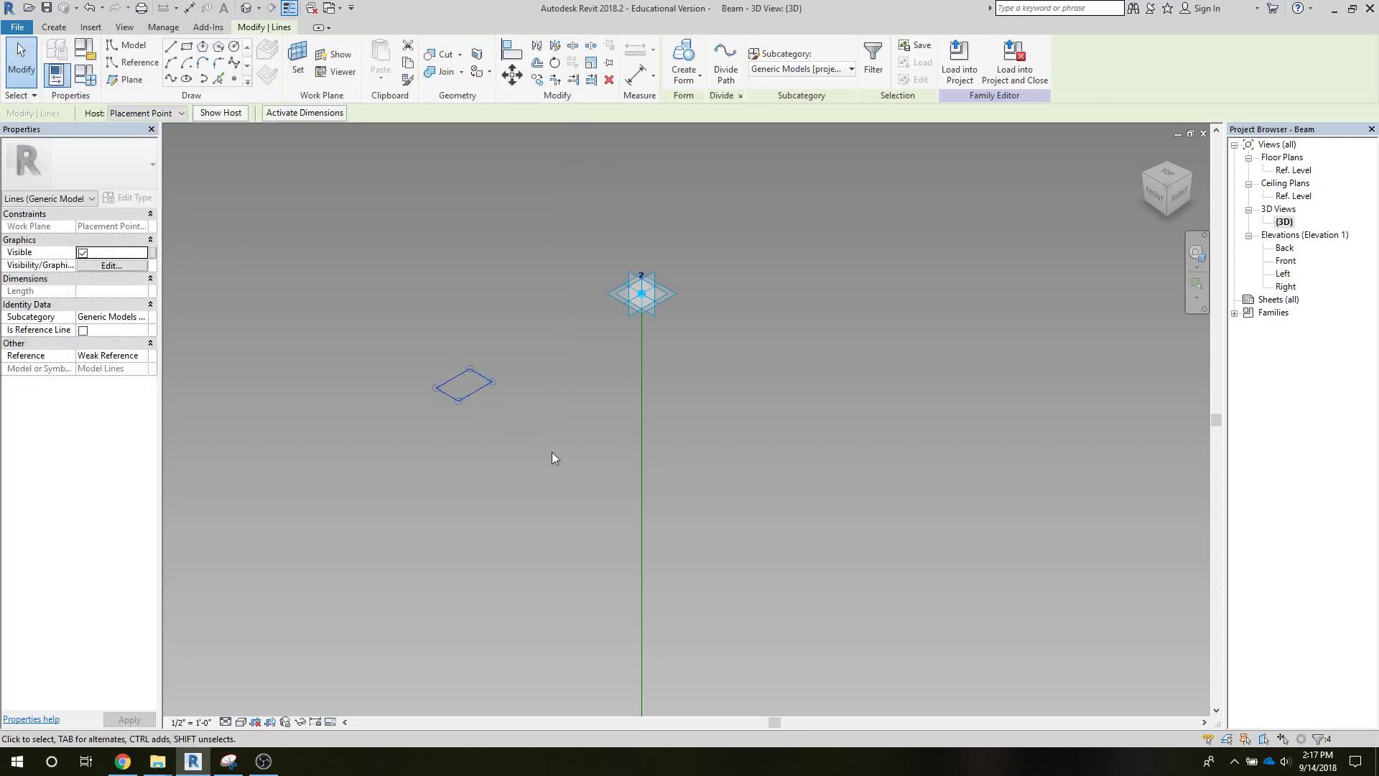
pyautogui.keyDown('ctrl'); pyautogui.click(641, 506); pyautogui.keyUp('ctrl')
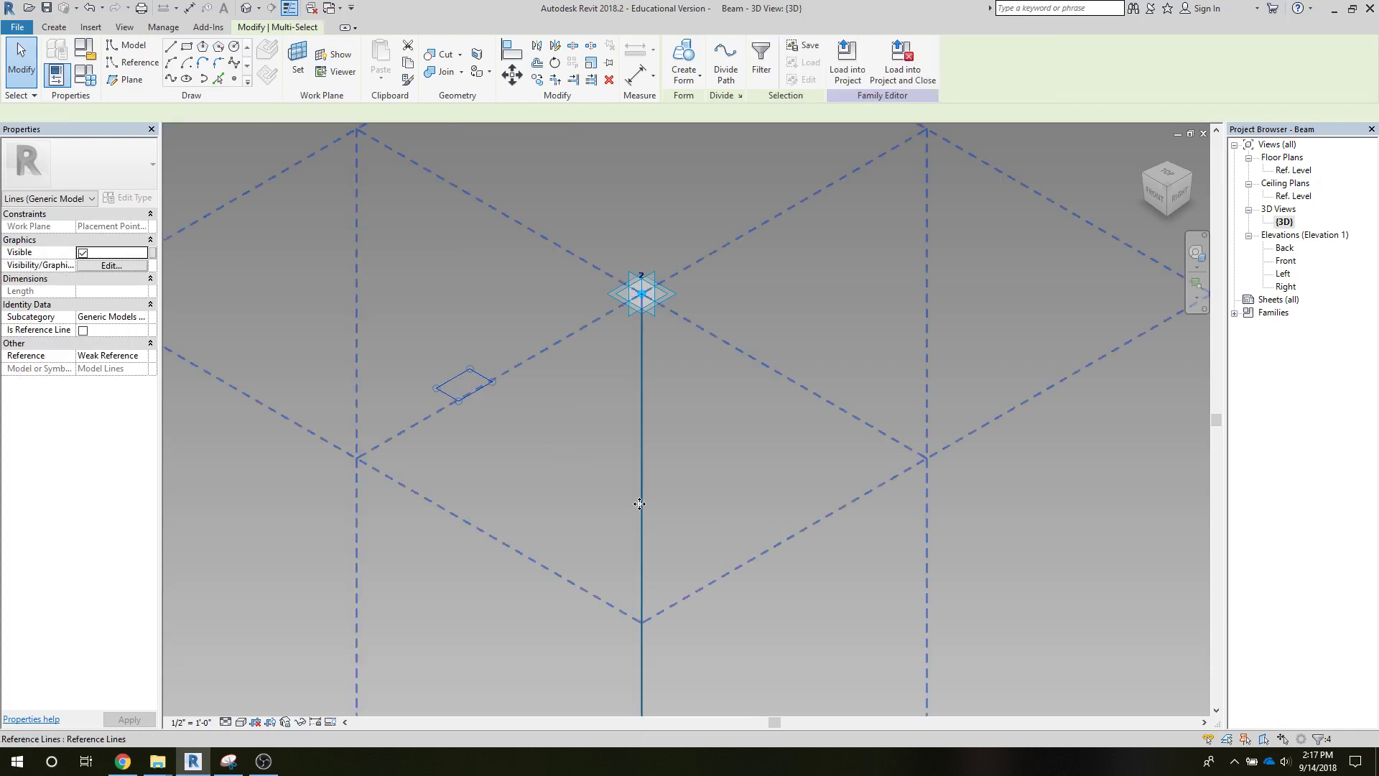
pyautogui.click(683, 75)
pyautogui.click(681, 114)
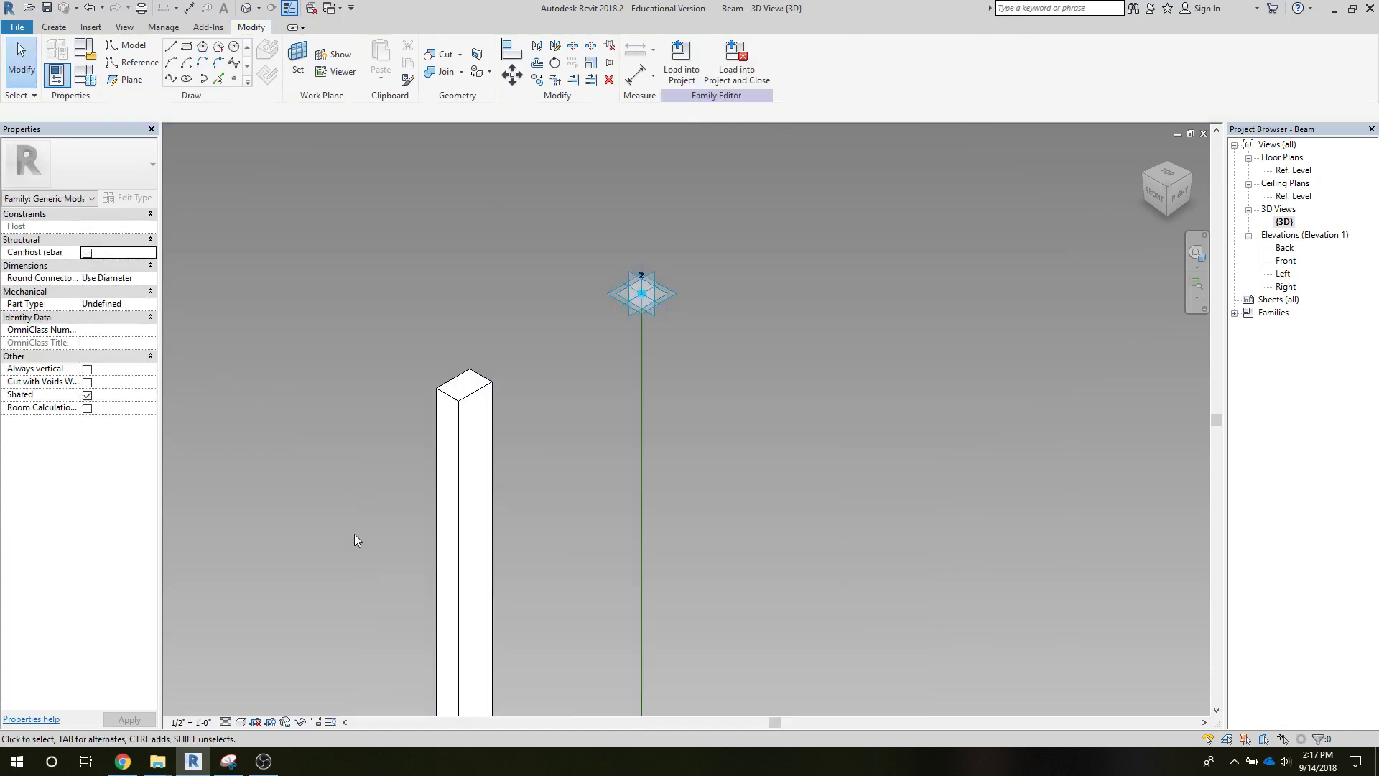
# Save the finished Beam family and load it into the open Panel System family.
pyautogui.scroll(-5, 355, 533)
pyautogui.moveTo(460, 533)
pyautogui.mouseDown(button='middle')
pyautogui.moveTo(557, 394)
pyautogui.moveTo(545, 391)
pyautogui.mouseUp(button='middle')
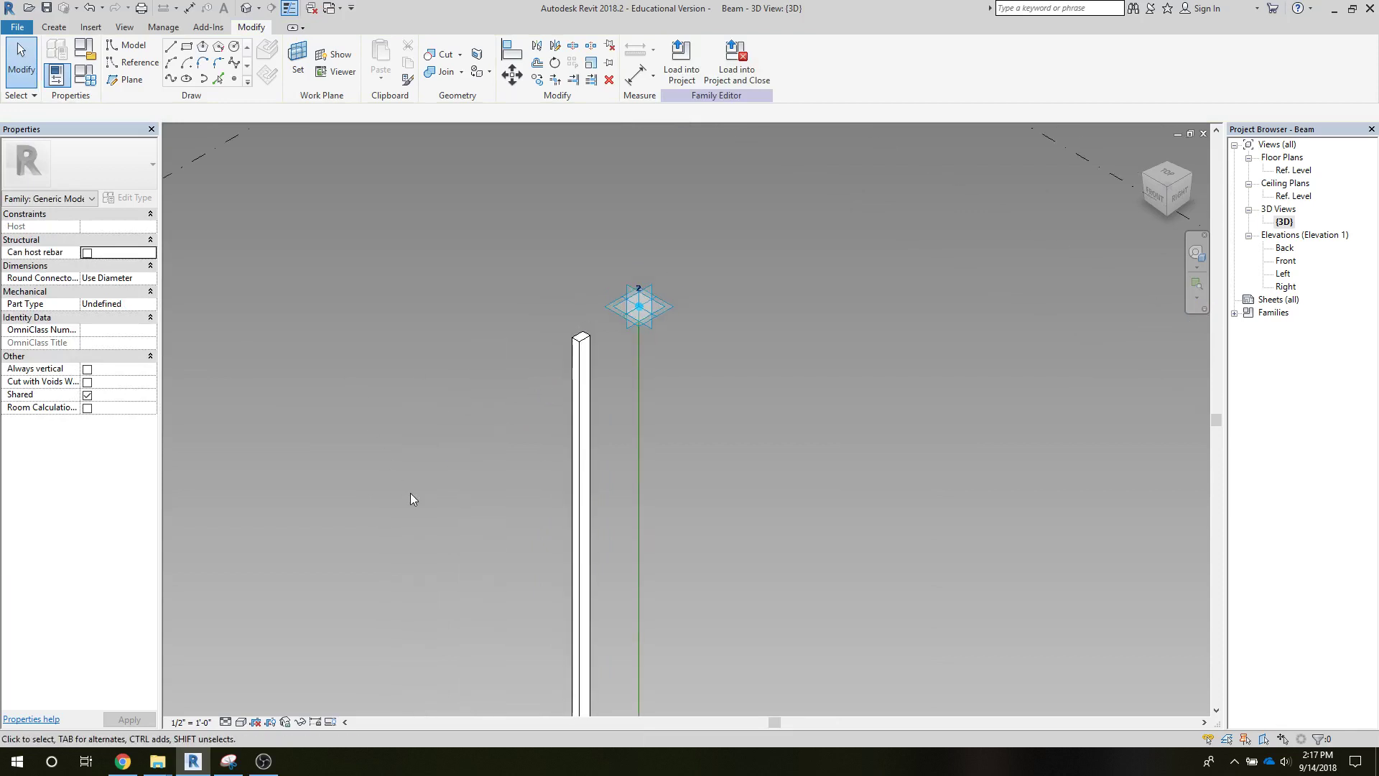
pyautogui.scroll(-3, 411, 494)
pyautogui.moveTo(449, 553); pyautogui.dragTo(470, 428, button='middle')
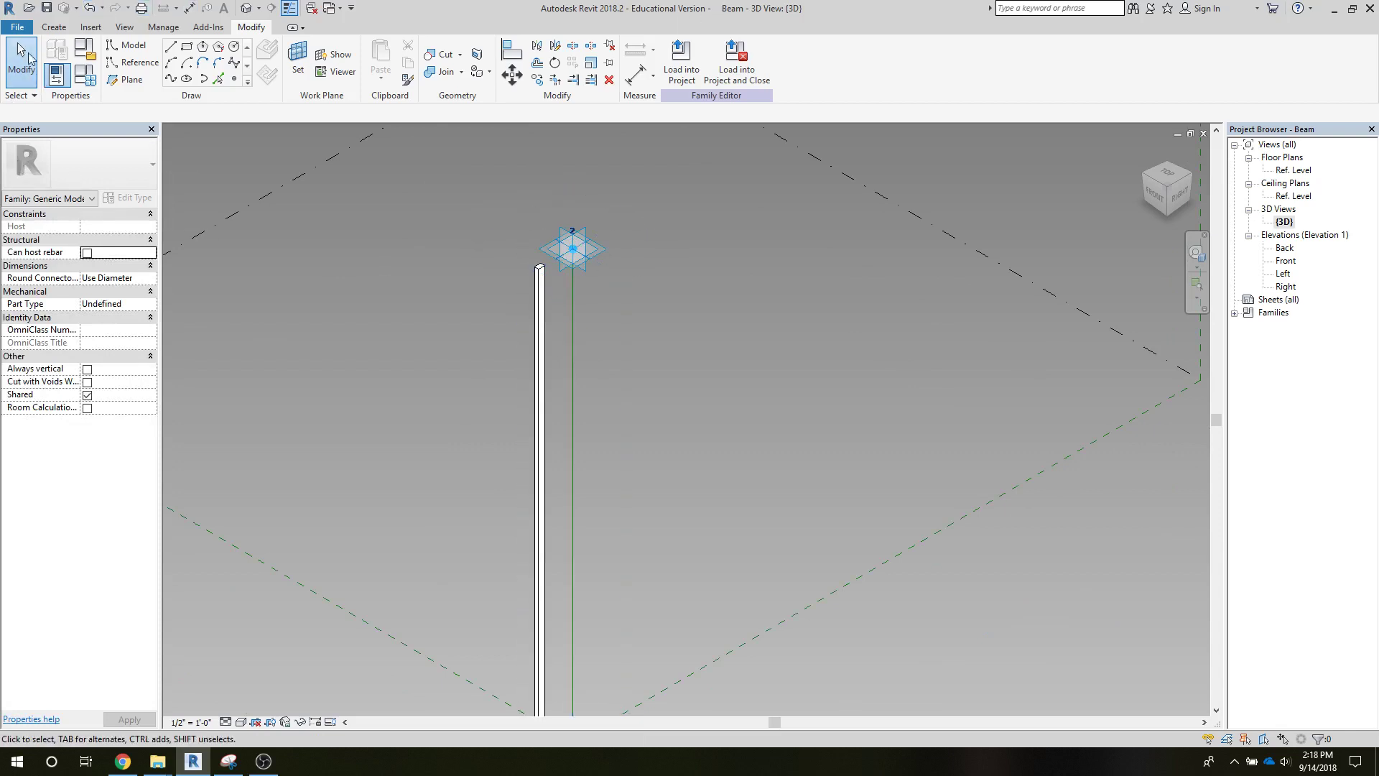
pyautogui.click(45, 7)
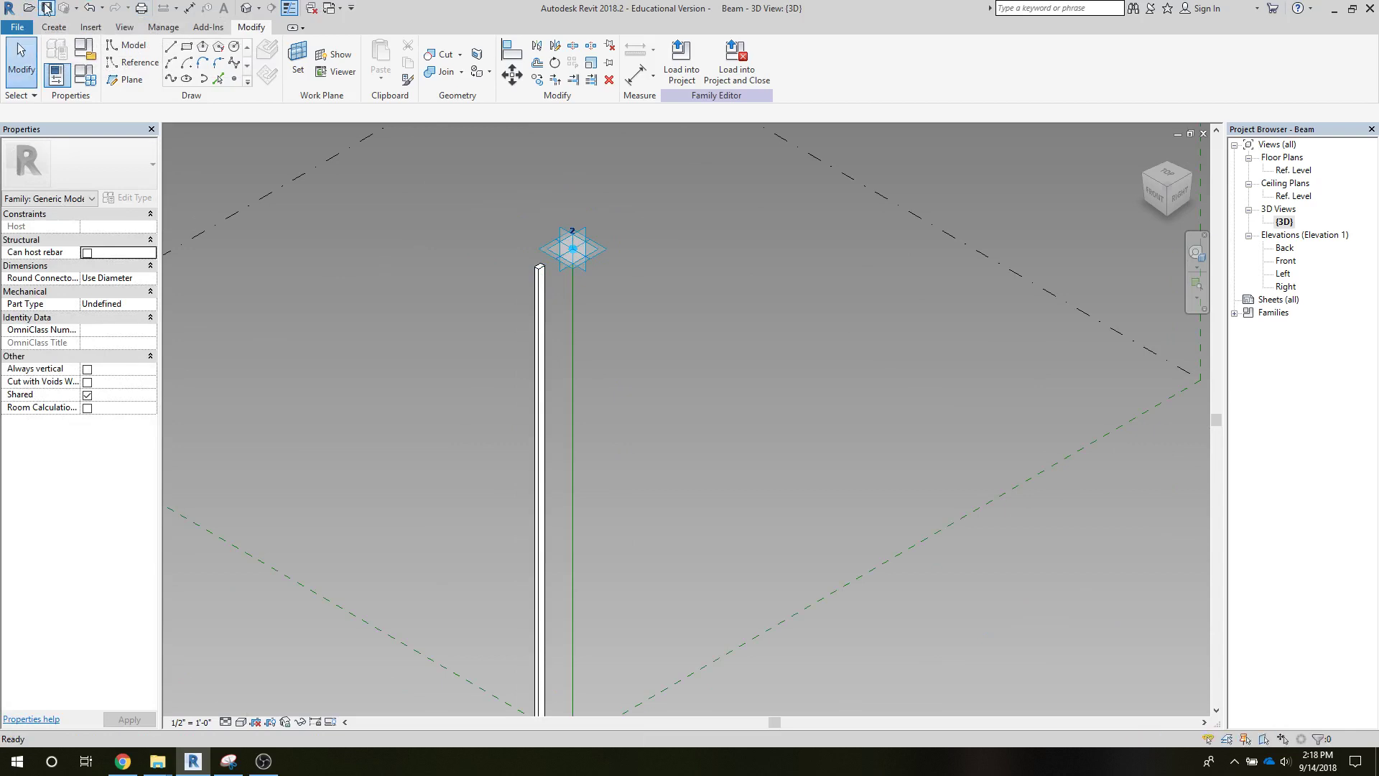
pyautogui.click(686, 81)
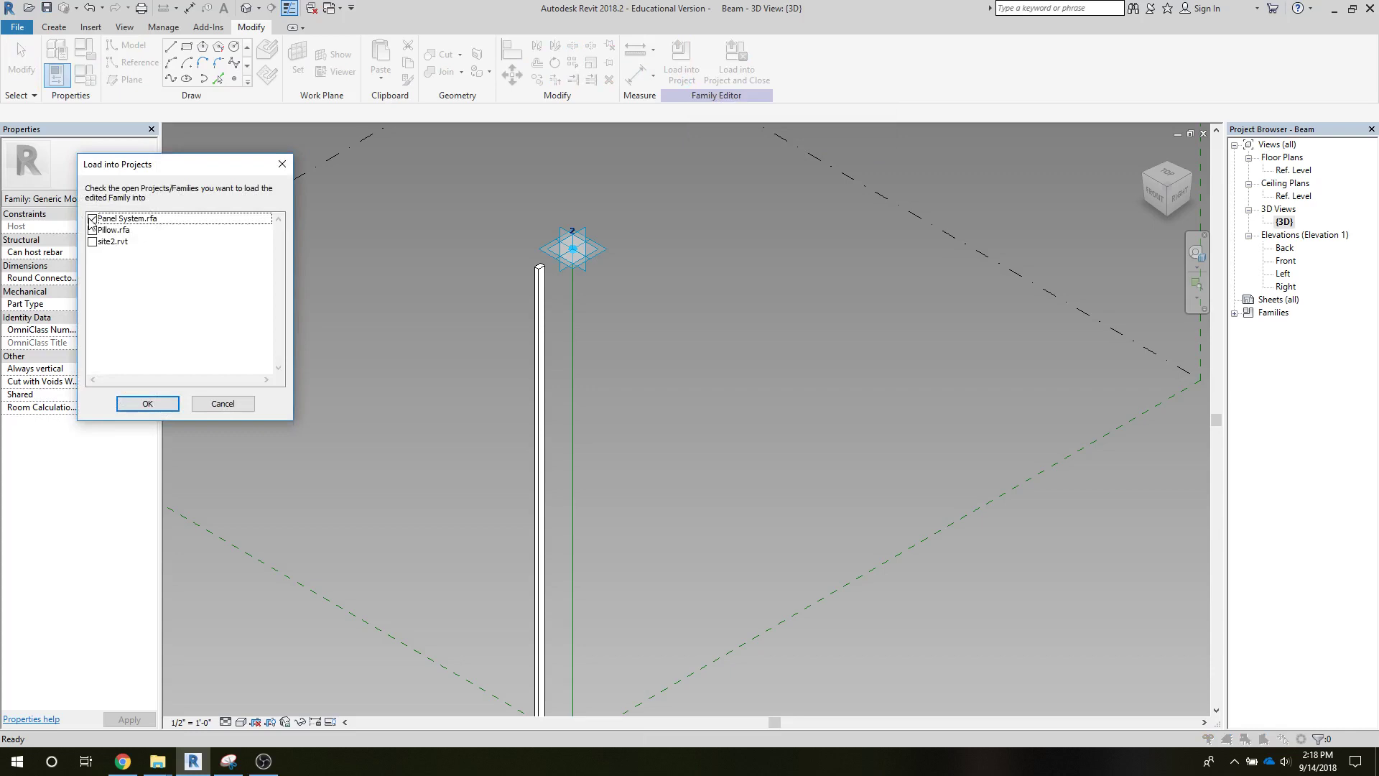
pyautogui.click(144, 404)
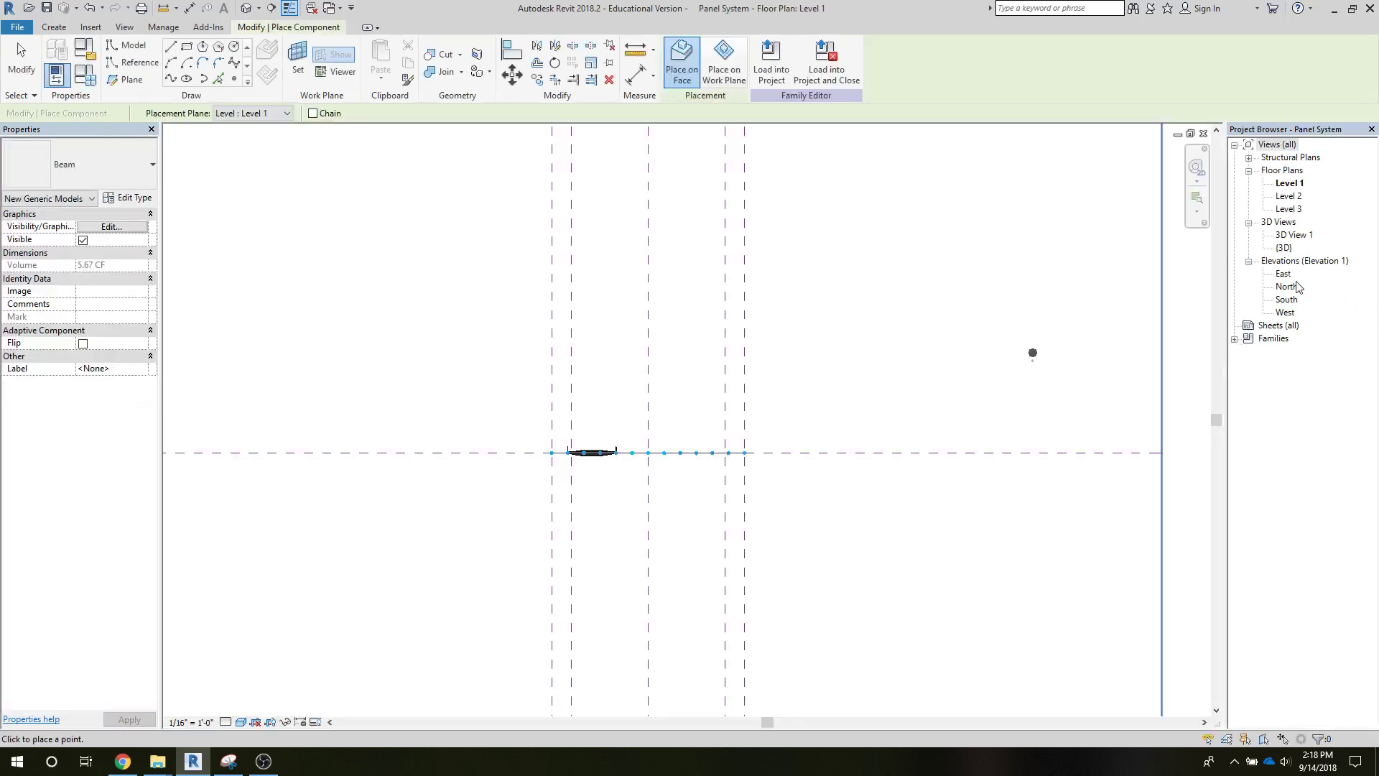
# Delete the Rectangle Pillow panel from the divided surface in the {3D} view and save the Panel System family.
pyautogui.doubleClick(1284, 248)
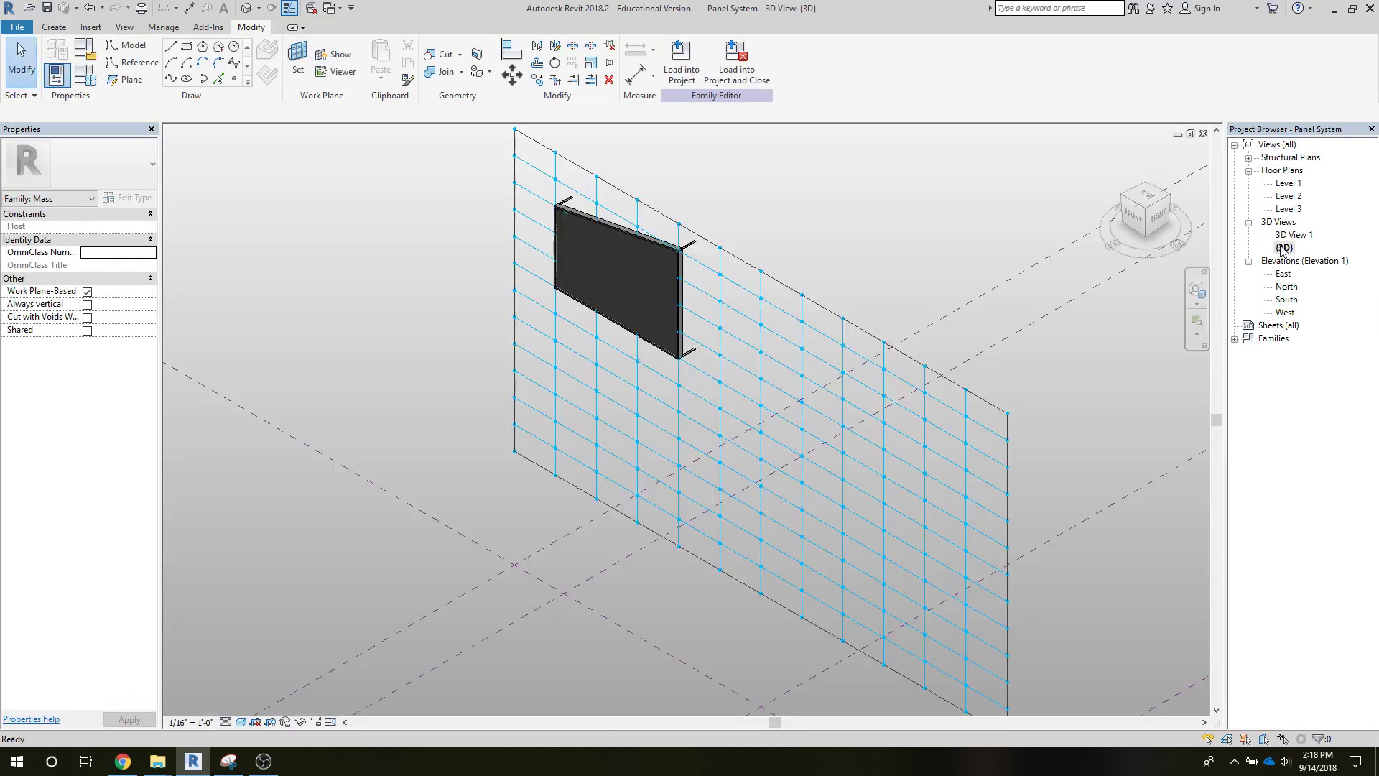
pyautogui.click(648, 262)
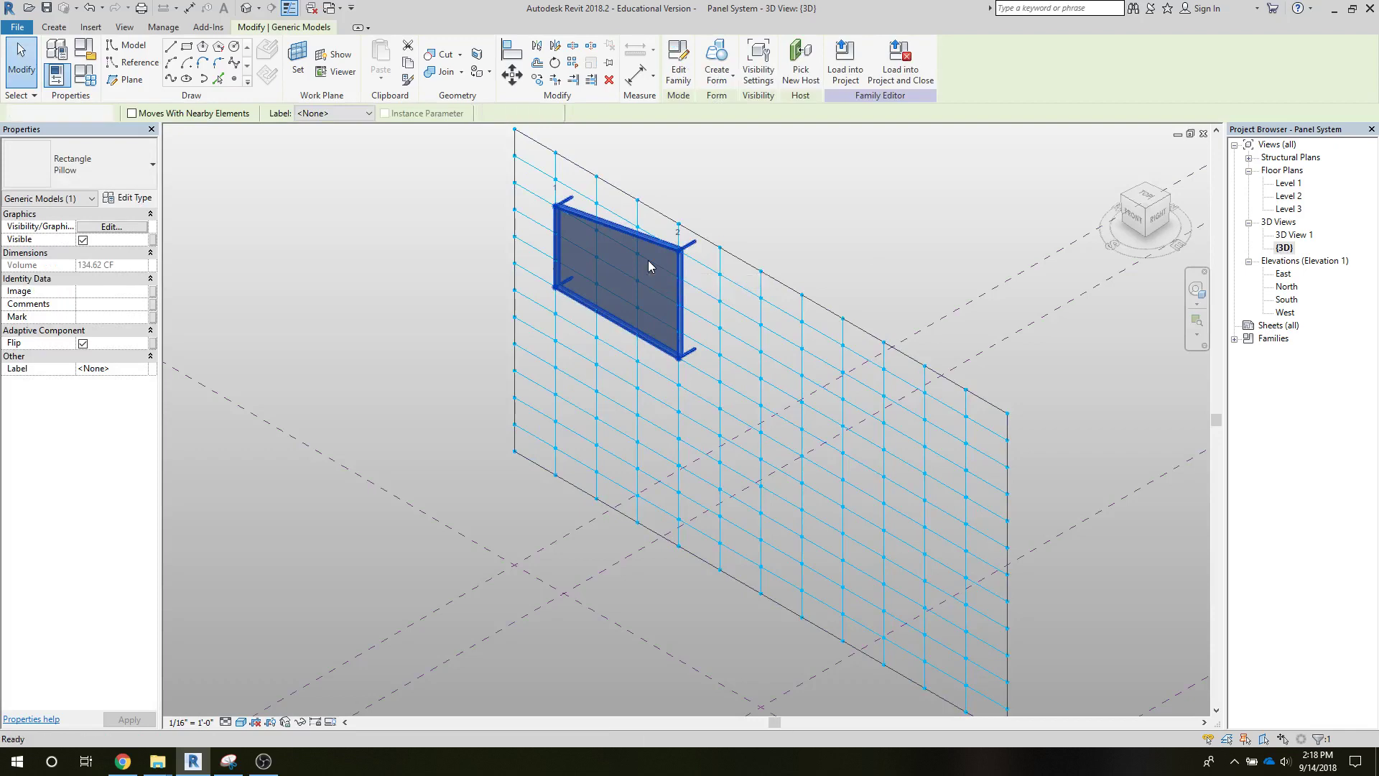
pyautogui.press('Delete')
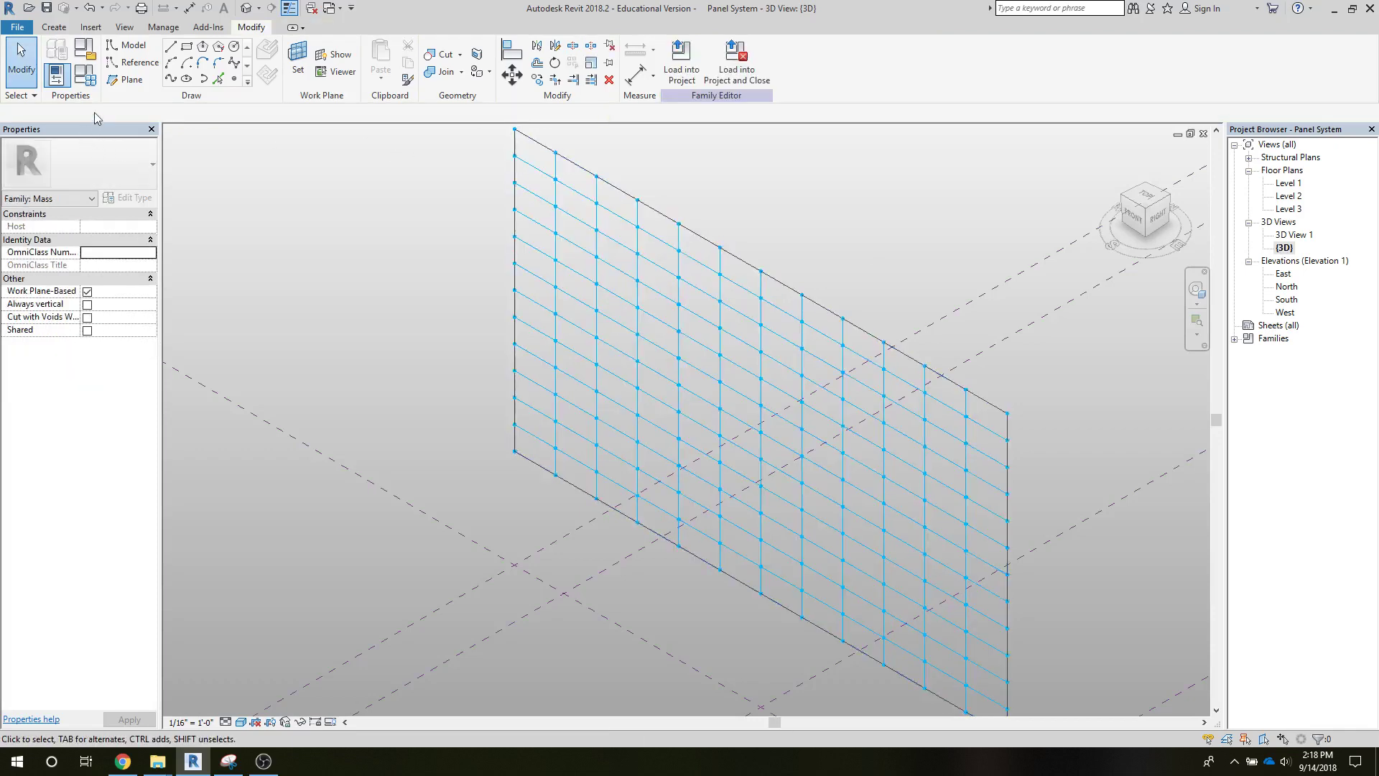
pyautogui.click(53, 27)
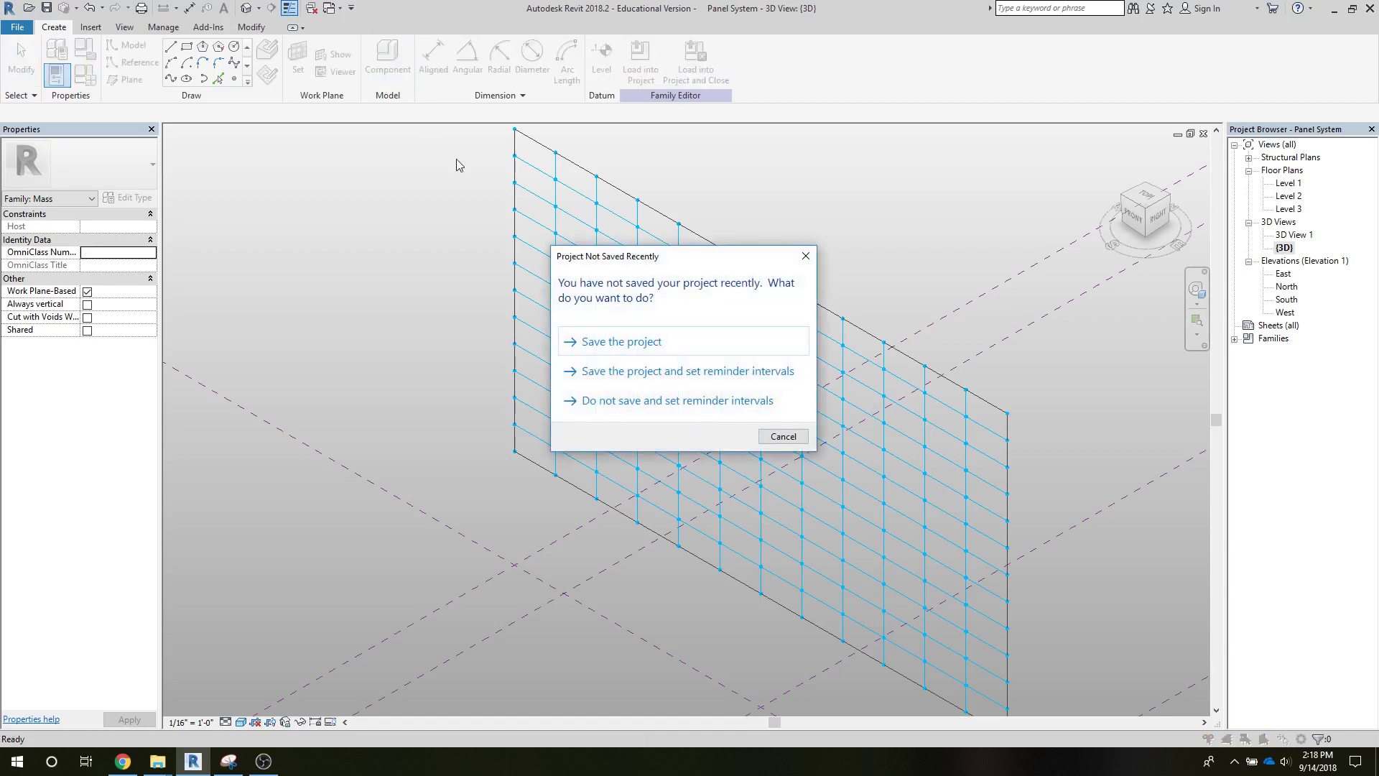
pyautogui.click(602, 345)
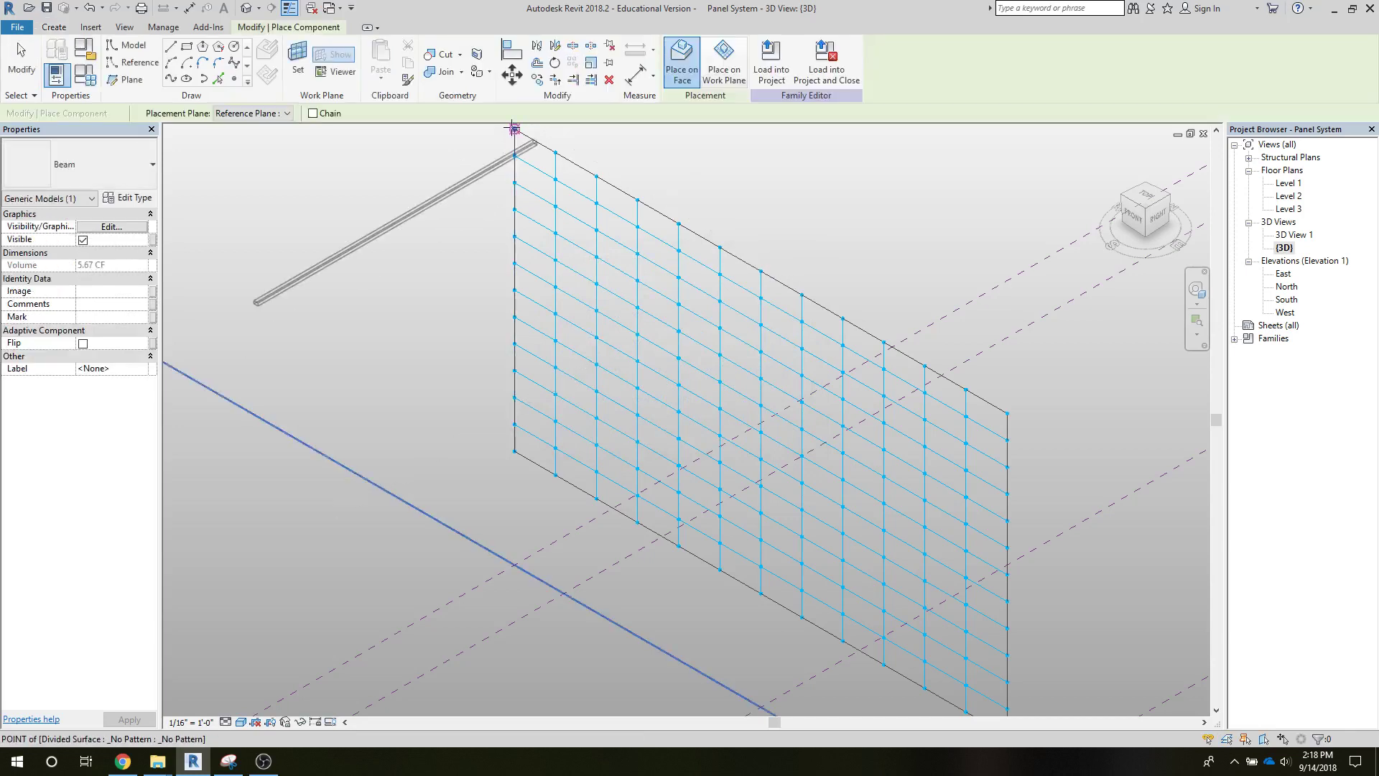
# Place three full-width Beam components on the divided surface, starting at its top edge and spaced three grid rows apart.
pyautogui.click(1010, 411)
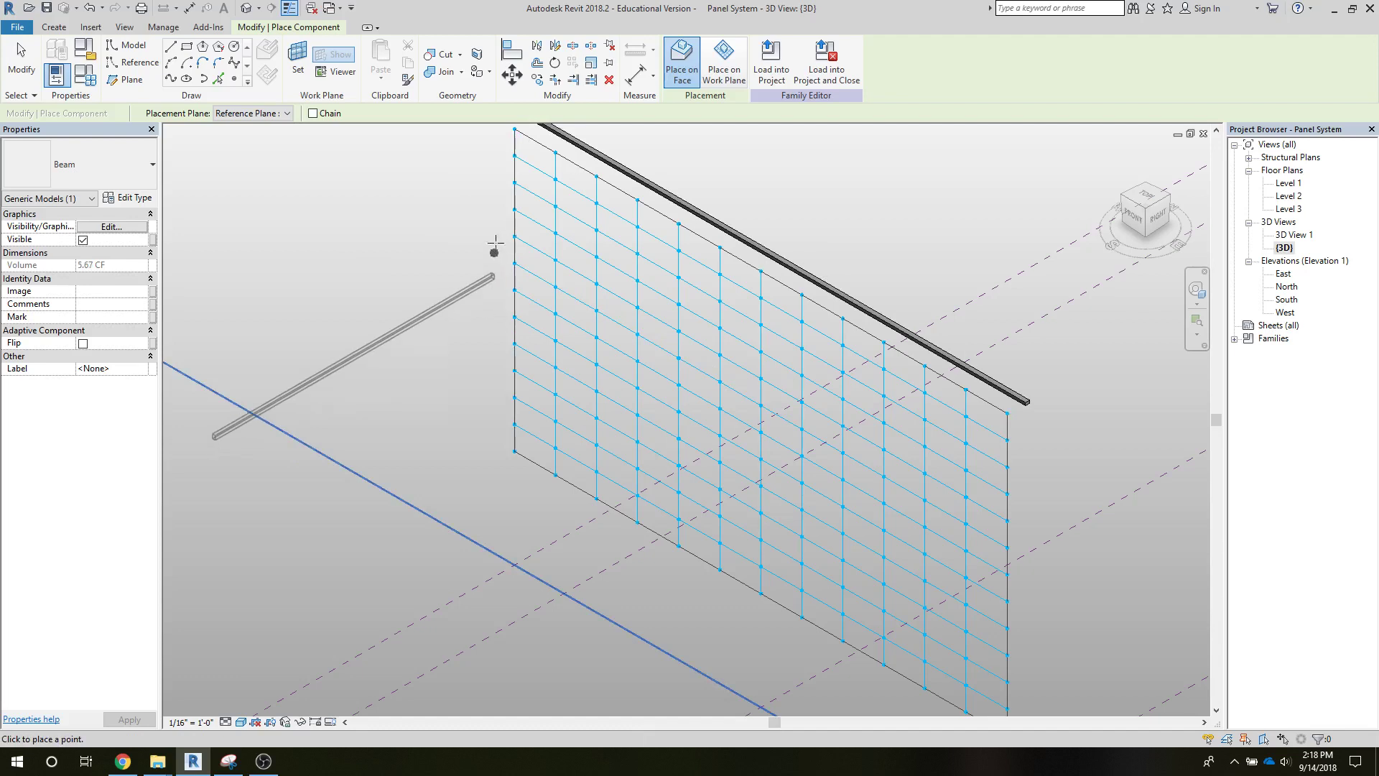
pyautogui.click(514, 209)
pyautogui.click(1008, 494)
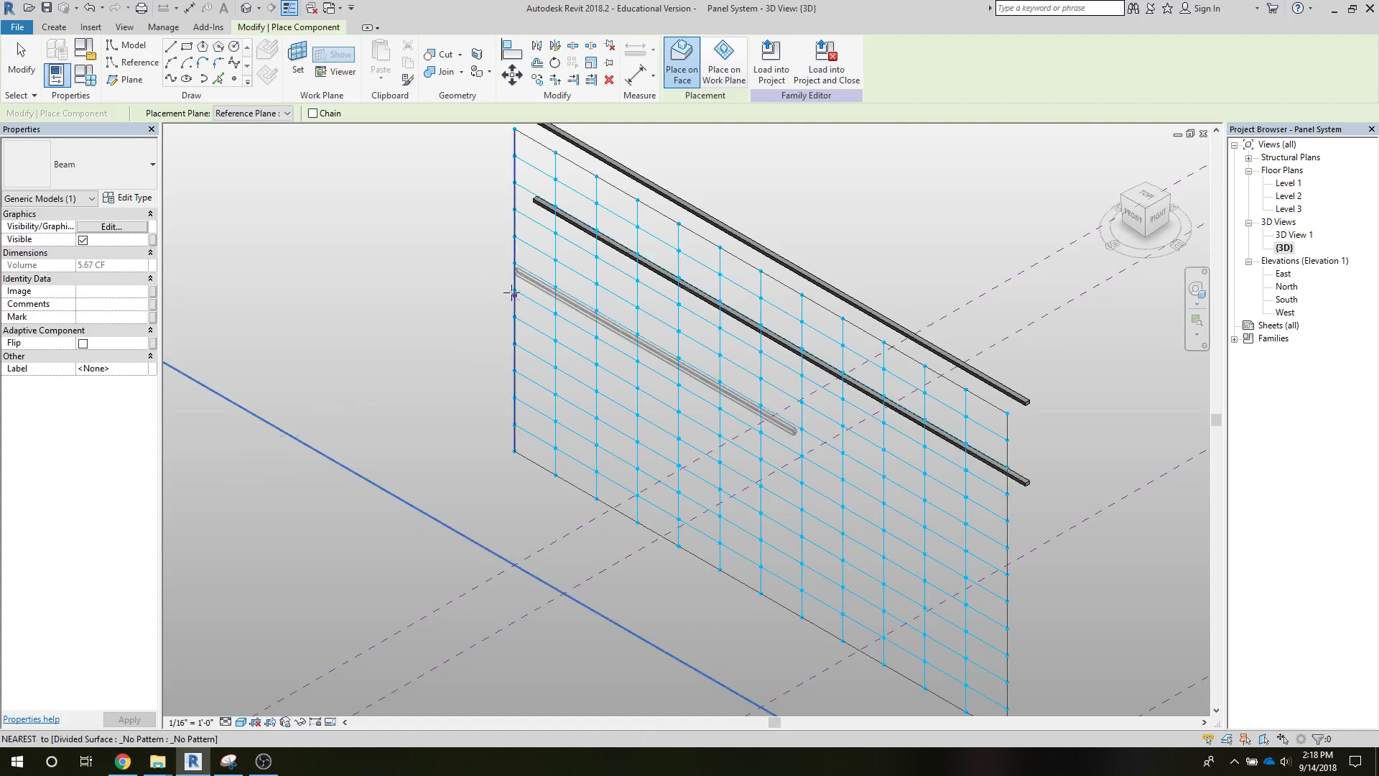
pyautogui.click(1008, 573)
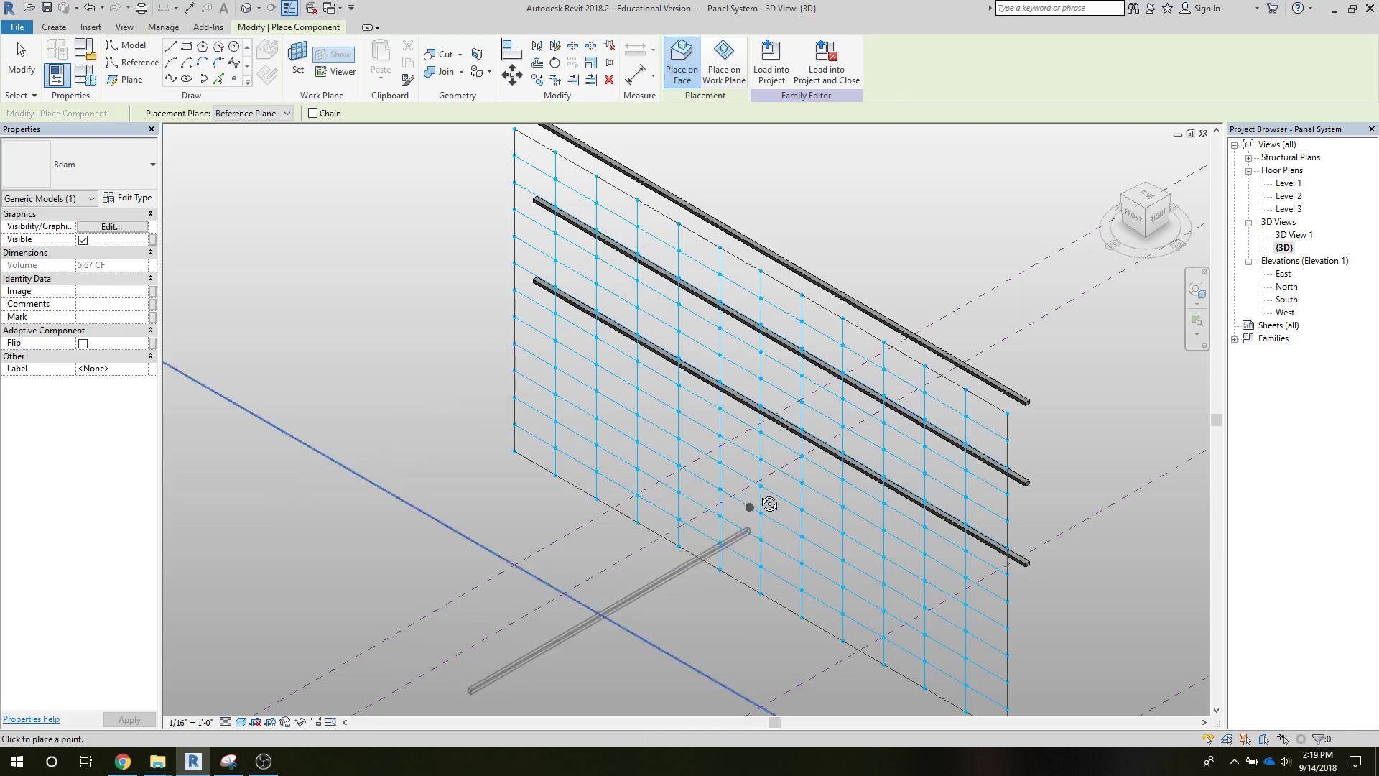
# Place two more full-width Beam components below the others at three-row spacing, the last along the surface's bottom edge.
pyautogui.keyDown('shift'); pyautogui.moveTo(770, 502); pyautogui.dragTo(812, 436, button='middle'); pyautogui.keyUp('shift')
pyautogui.moveTo(770, 395)
pyautogui.keyDown('shift'); pyautogui.mouseDown(button='middle')
pyautogui.moveTo(840, 363)
pyautogui.moveTo(758, 370)
pyautogui.moveTo(754, 395)
pyautogui.mouseUp(button='middle'); pyautogui.keyUp('shift')
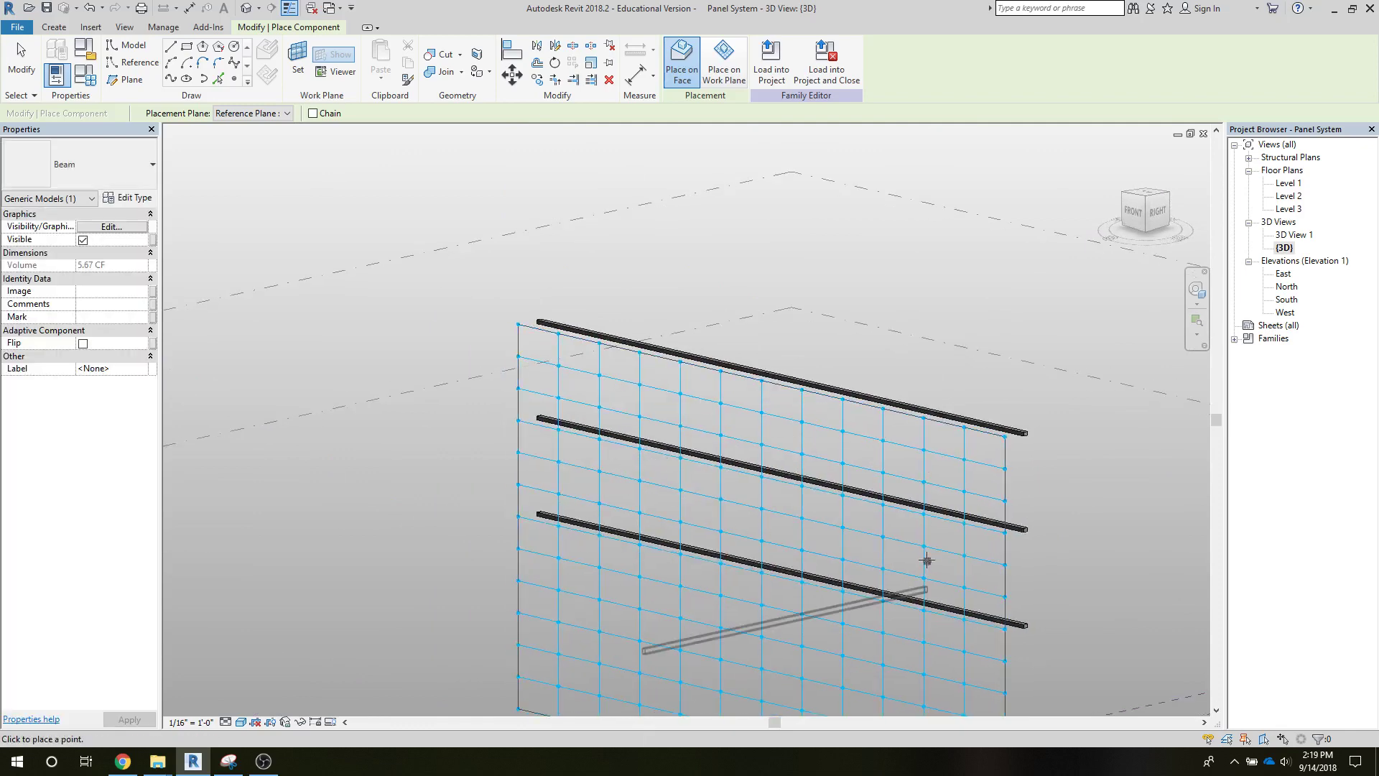
pyautogui.scroll(-2, 924, 561)
pyautogui.moveTo(924, 561); pyautogui.dragTo(758, 379, button='middle')
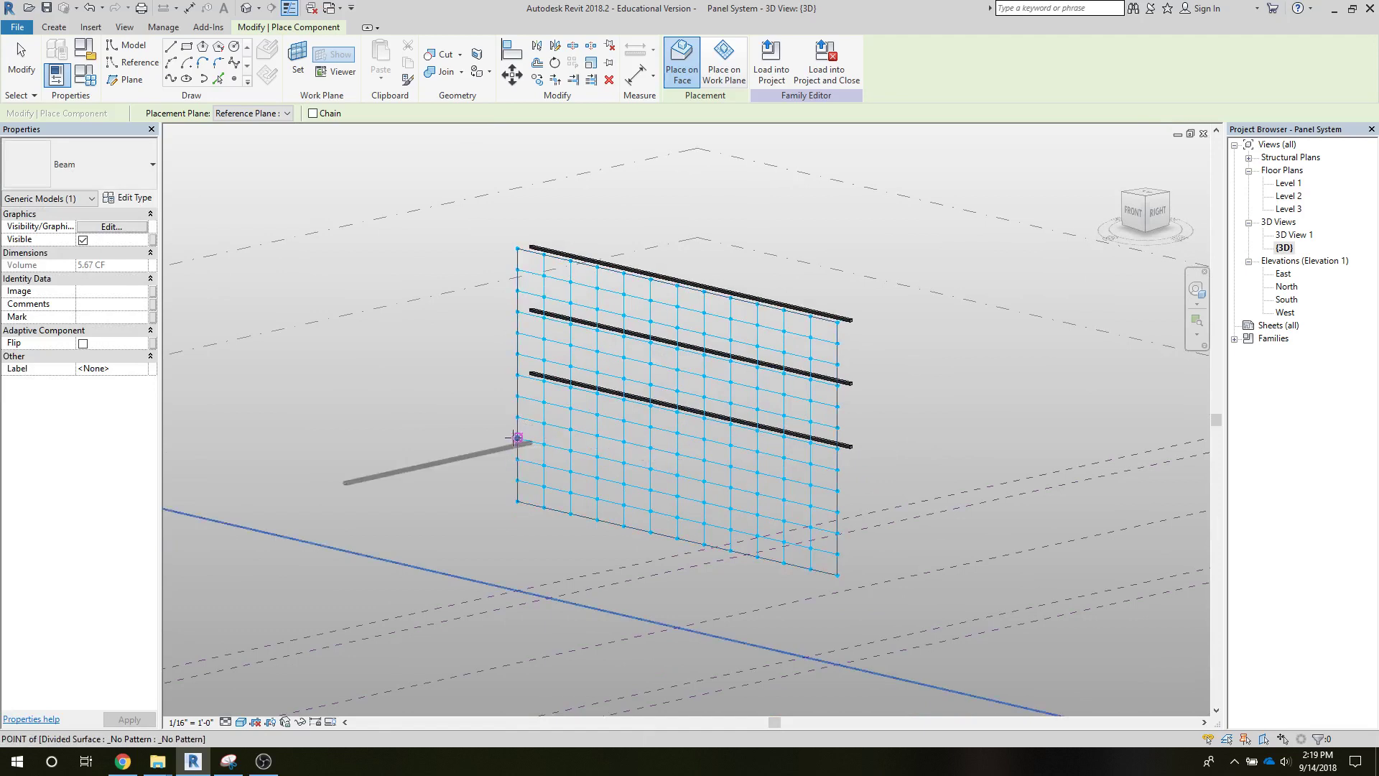
pyautogui.click(517, 437)
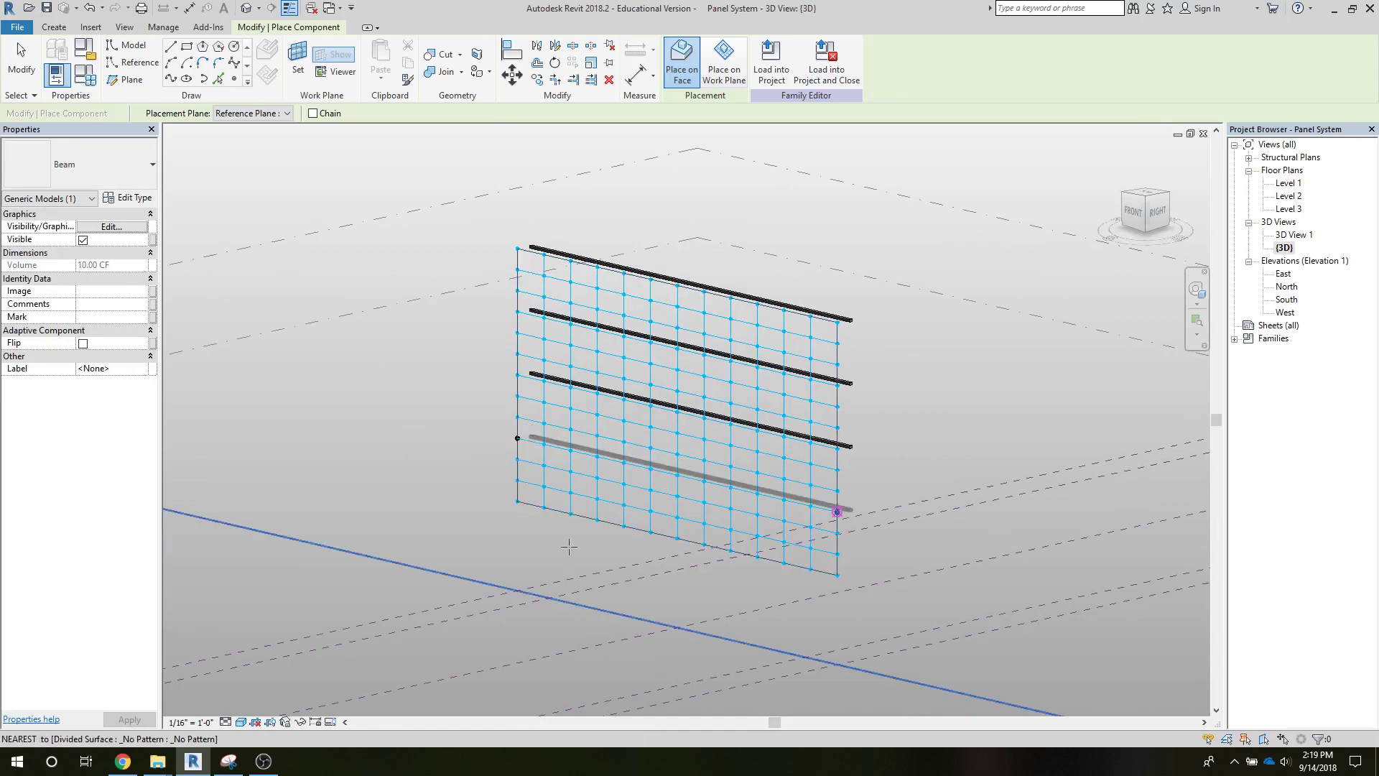
pyautogui.click(836, 511)
pyautogui.click(517, 501)
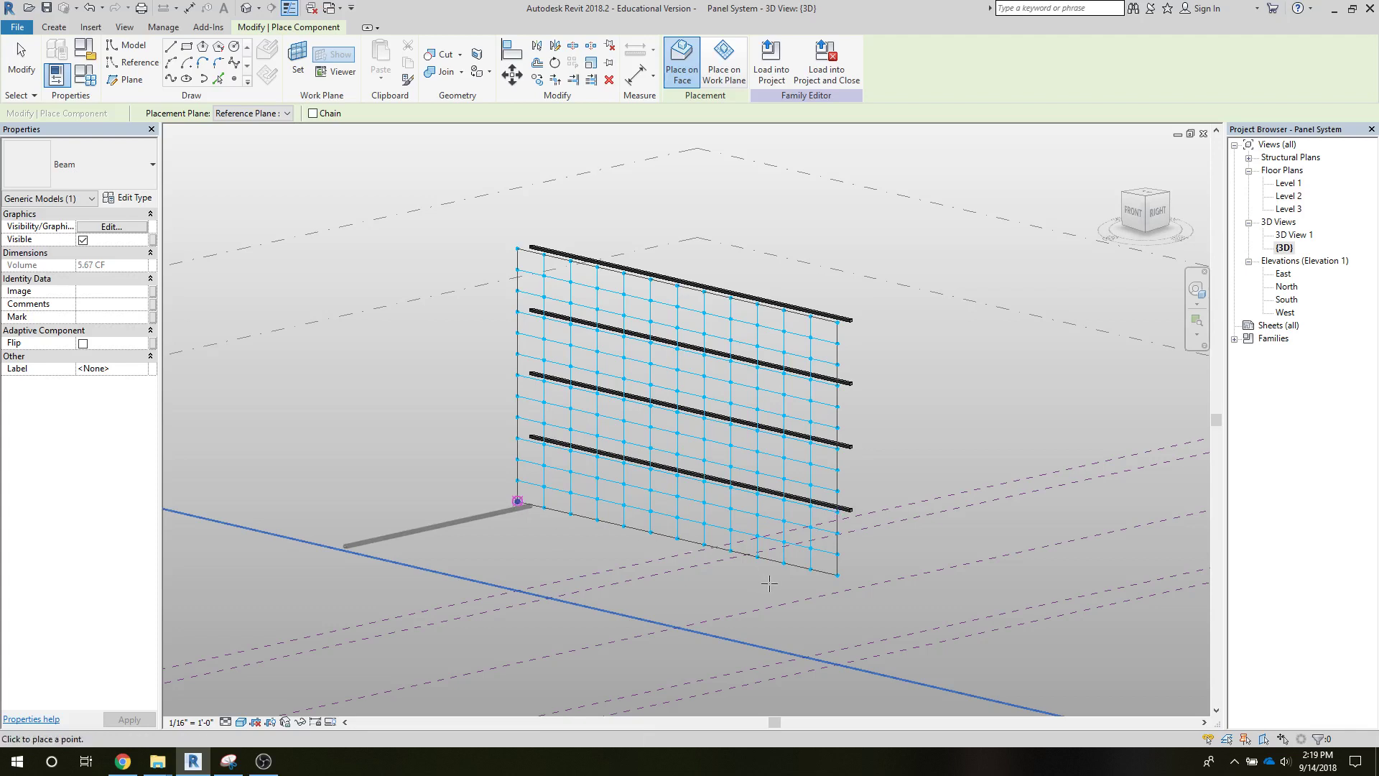
pyautogui.click(836, 574)
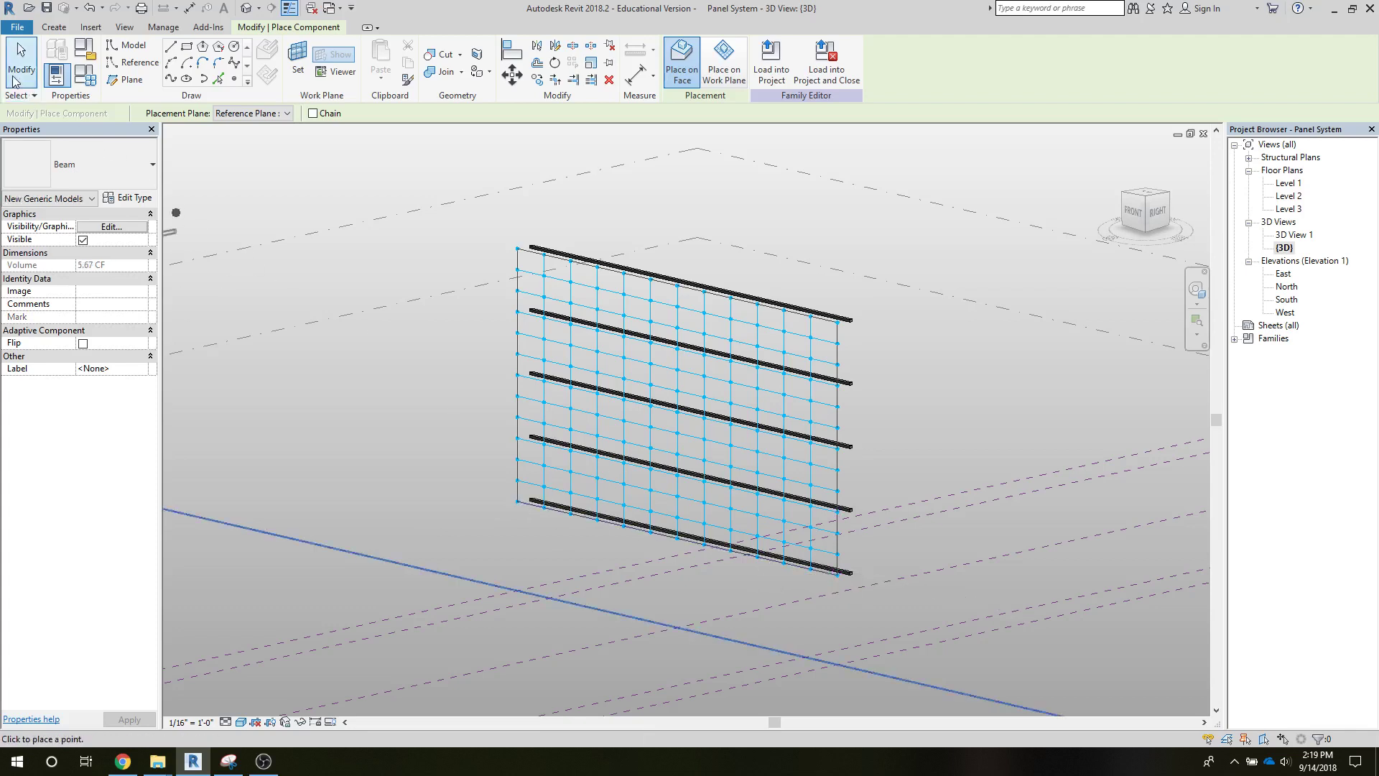
pyautogui.click(33, 83)
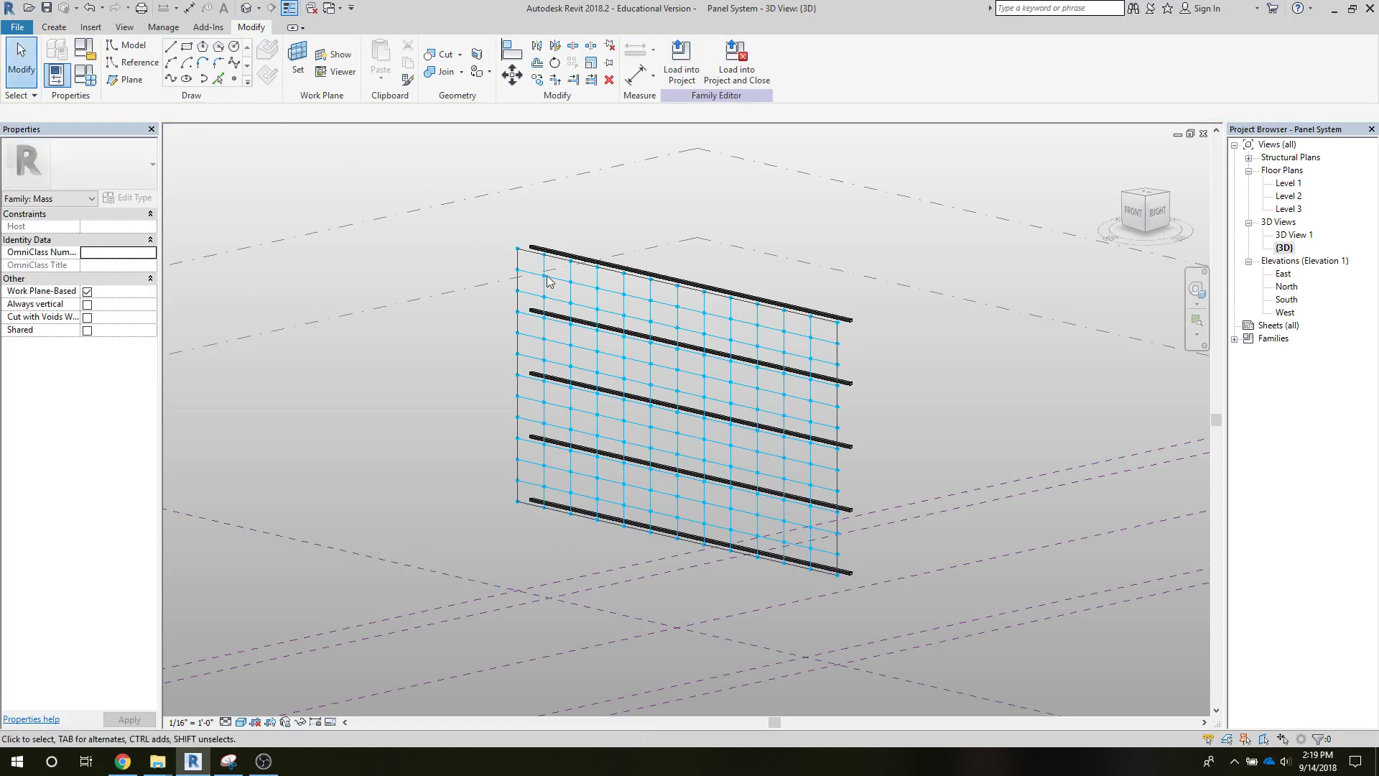
pyautogui.click(546, 253)
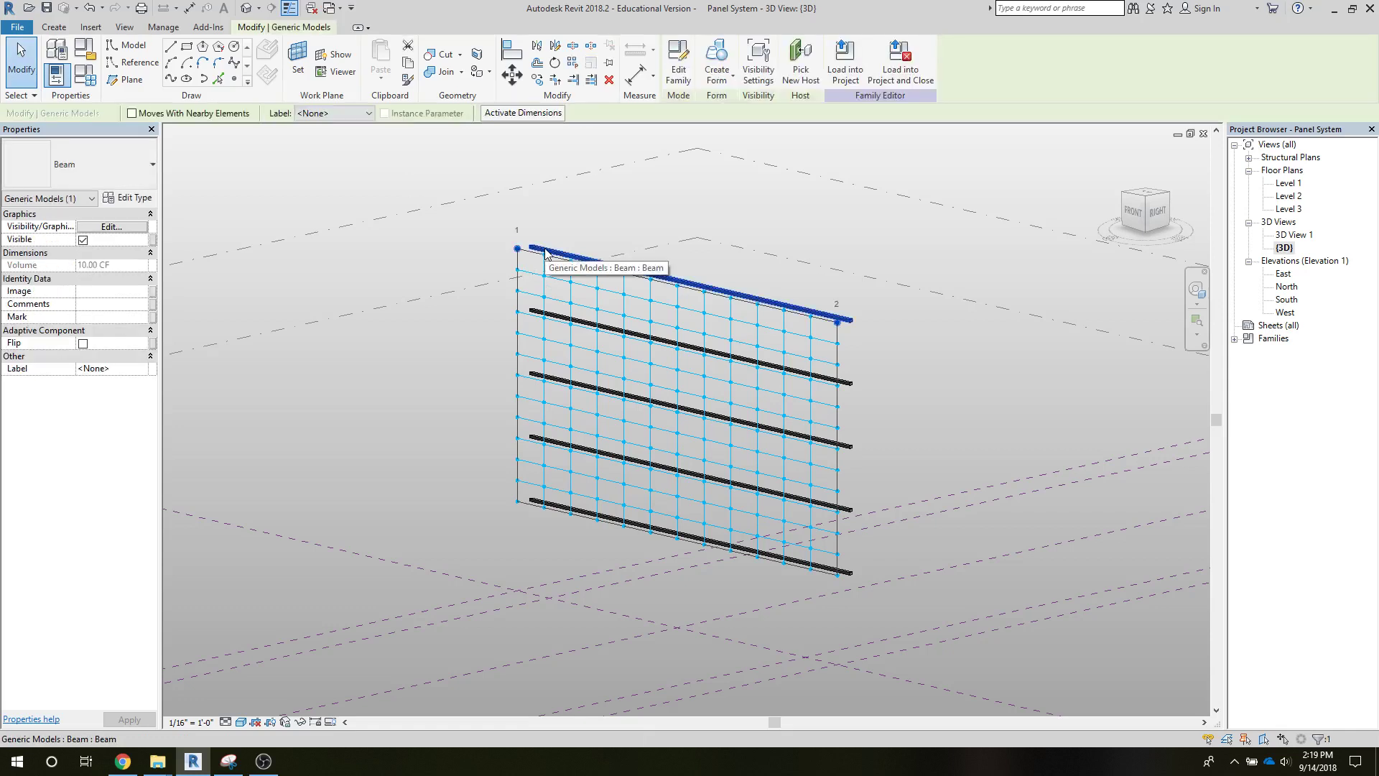
pyautogui.click(339, 175)
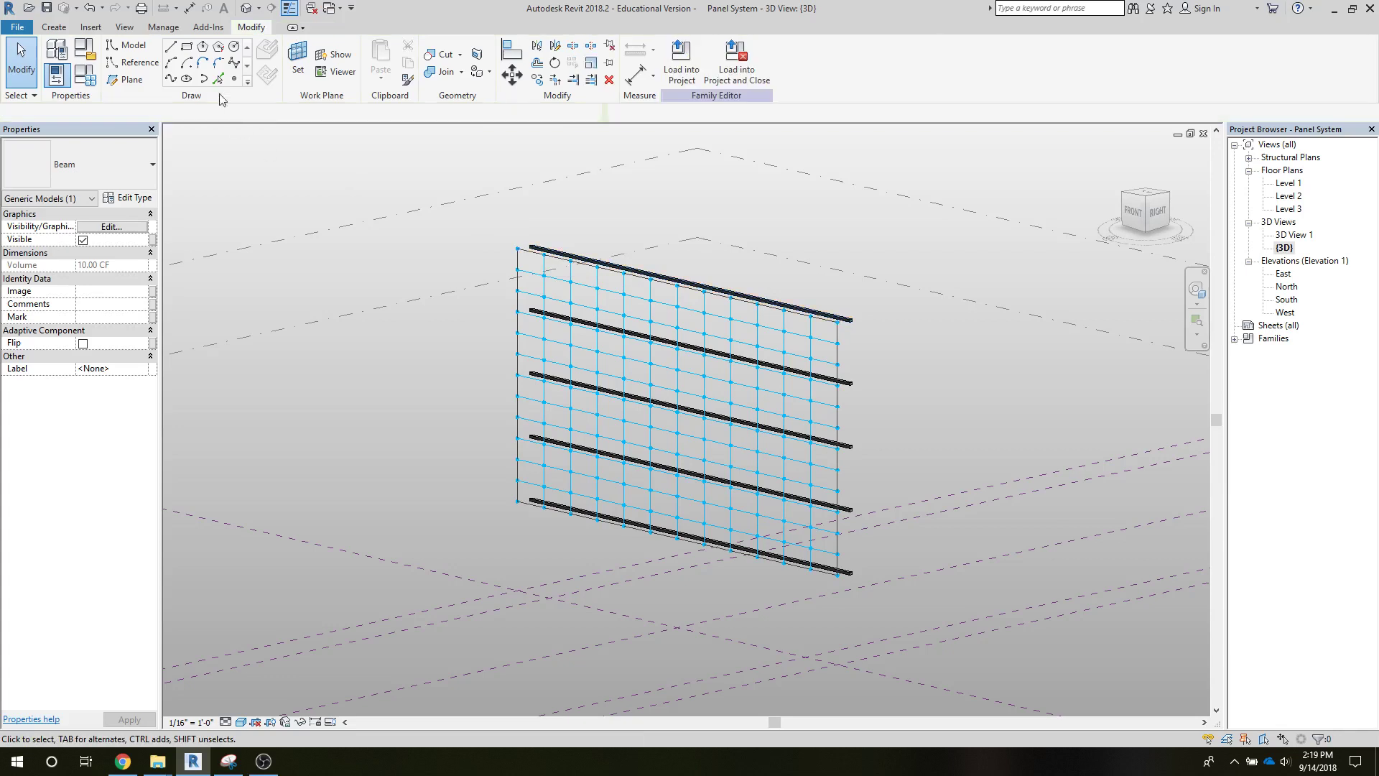
# Open the recent Column.rfa family and load it into the Panel System family.
pyautogui.click(17, 28)
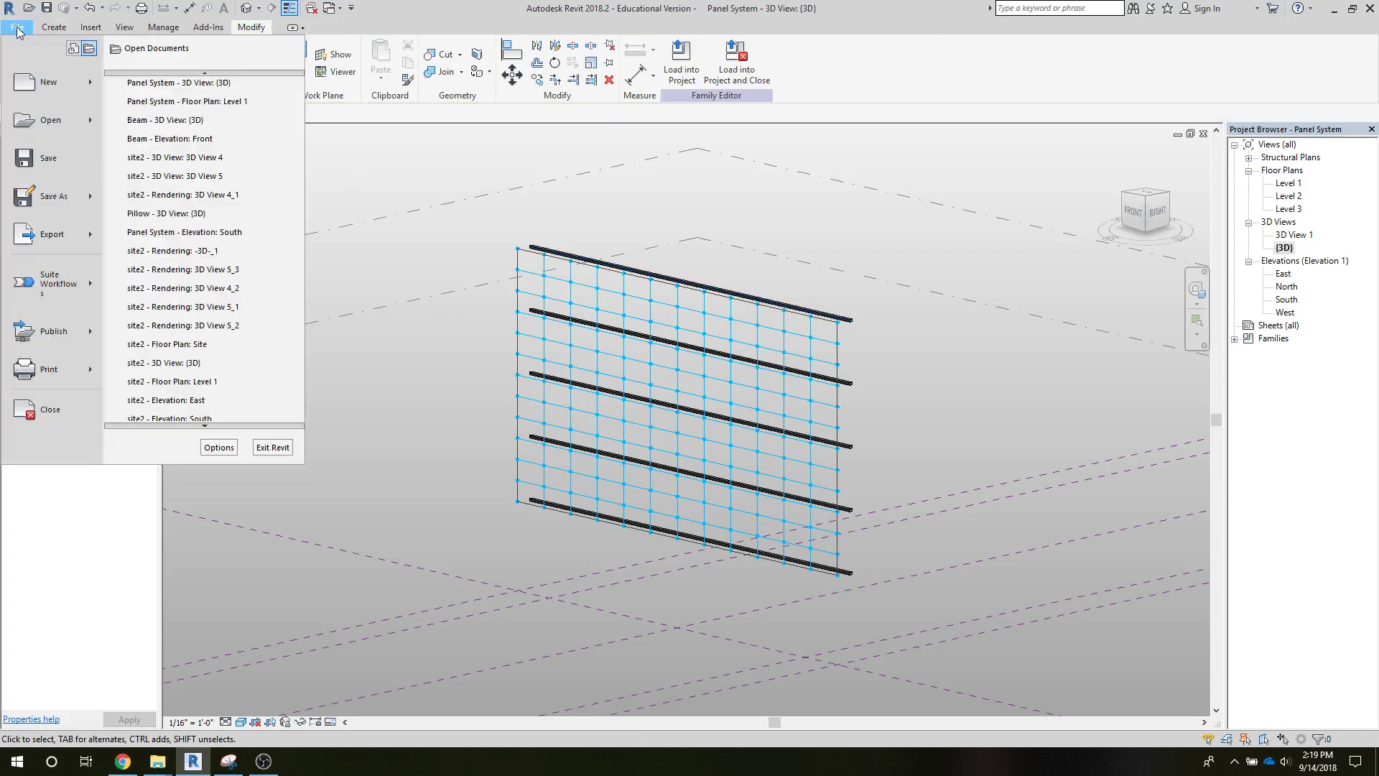
pyautogui.click(74, 49)
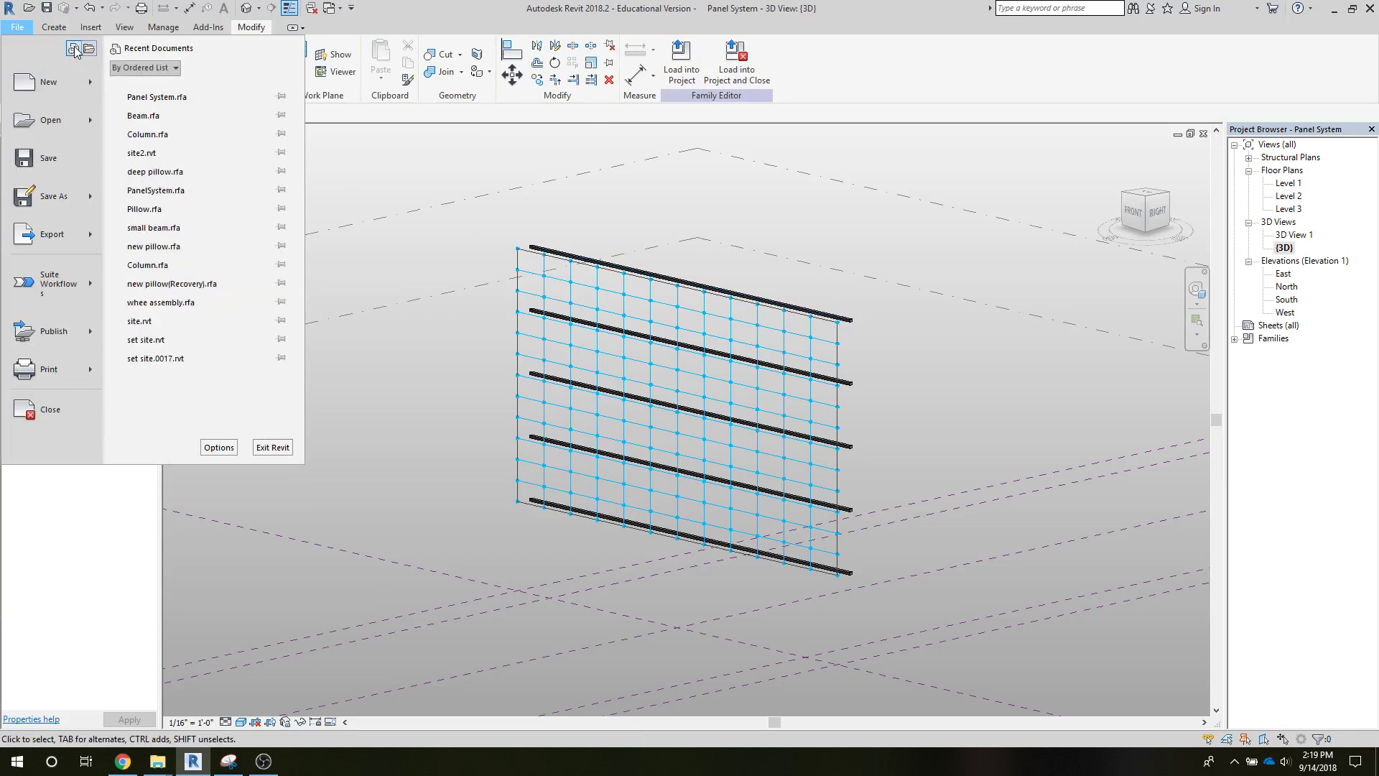
pyautogui.click(153, 134)
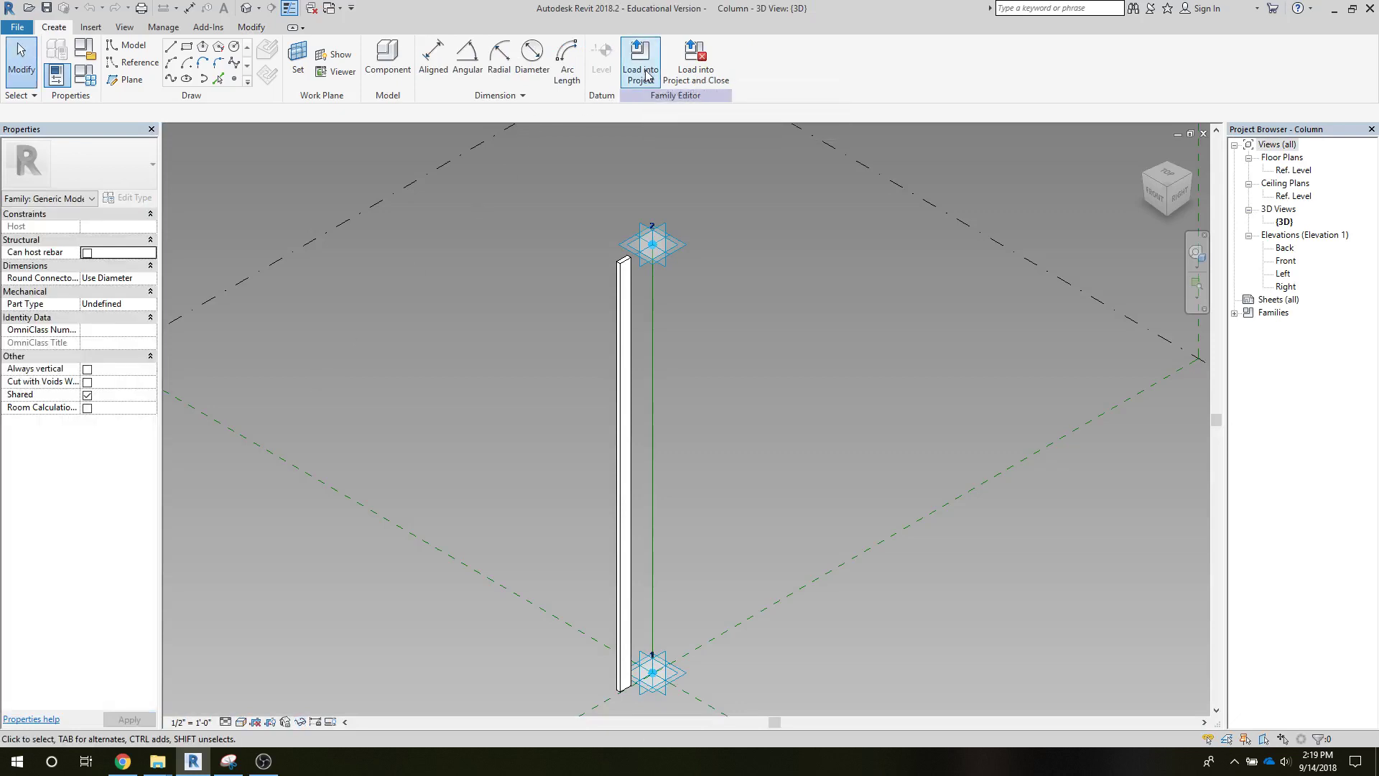
pyautogui.click(647, 75)
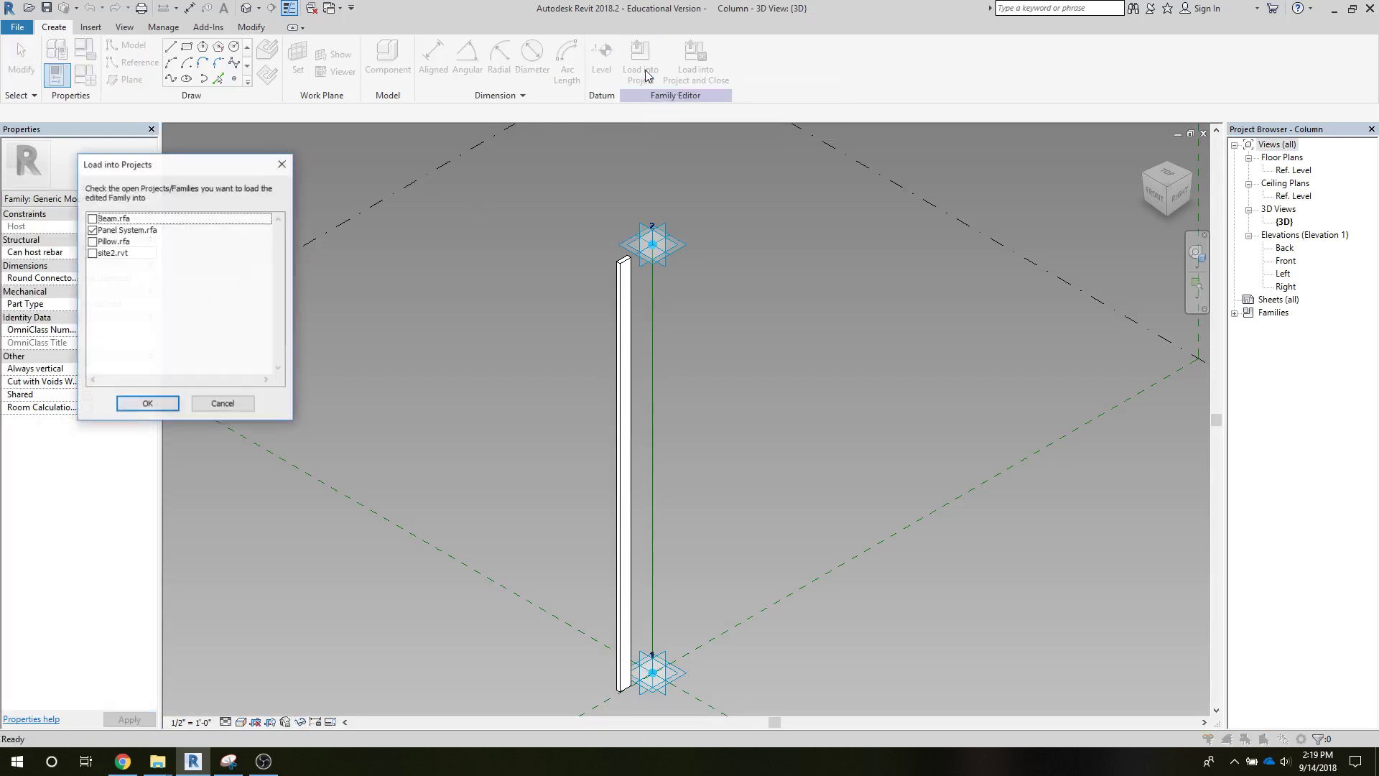
pyautogui.click(160, 408)
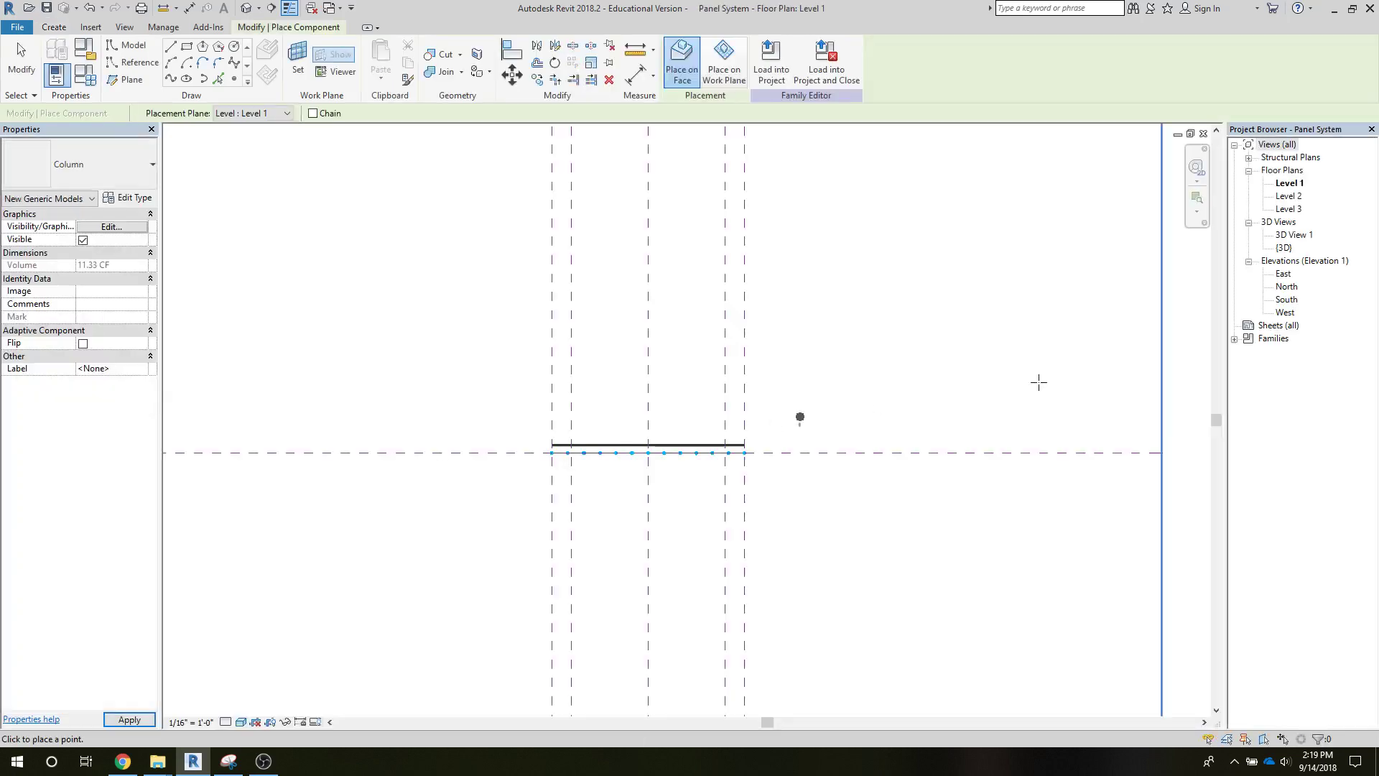
# In the {3D} view, place full-height Column components at the surface's left edge and at the third grid line from it.
pyautogui.doubleClick(1284, 248)
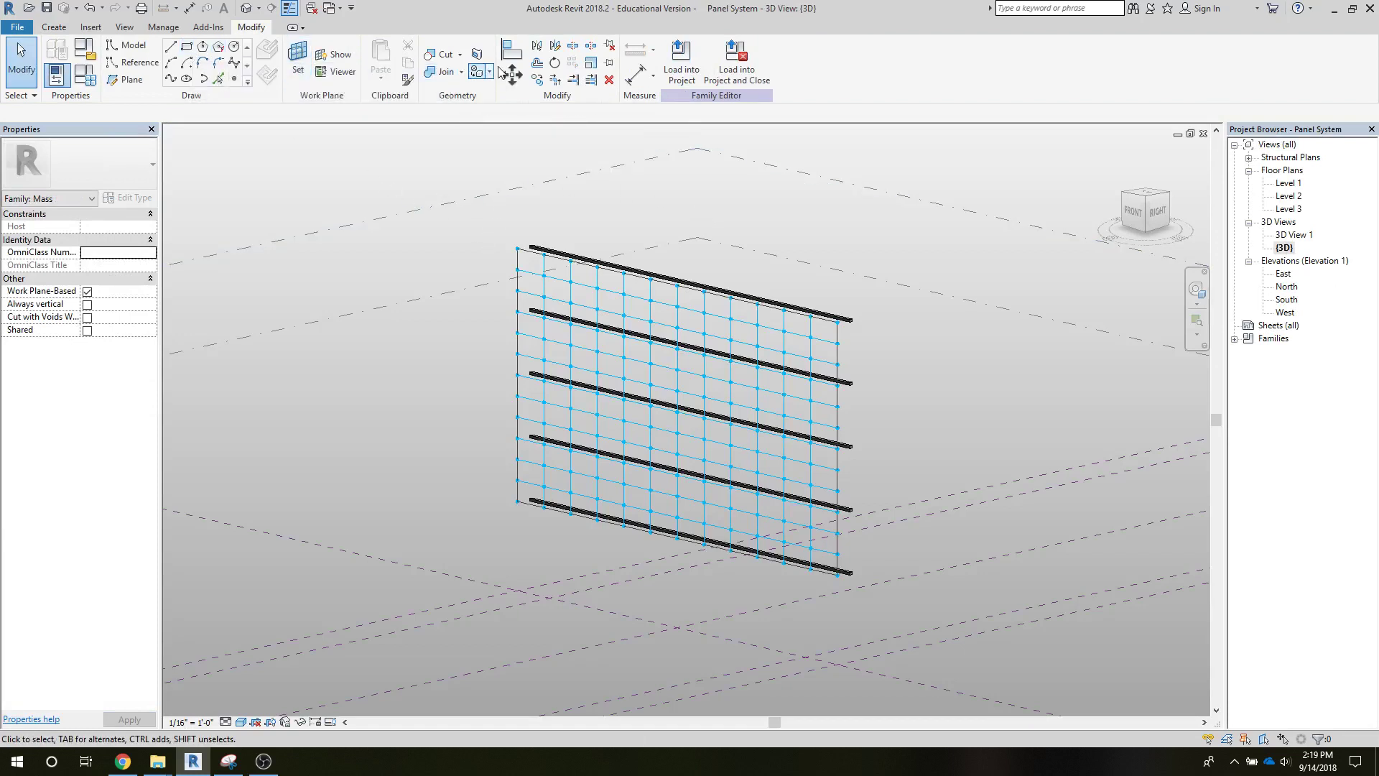
pyautogui.click(53, 27)
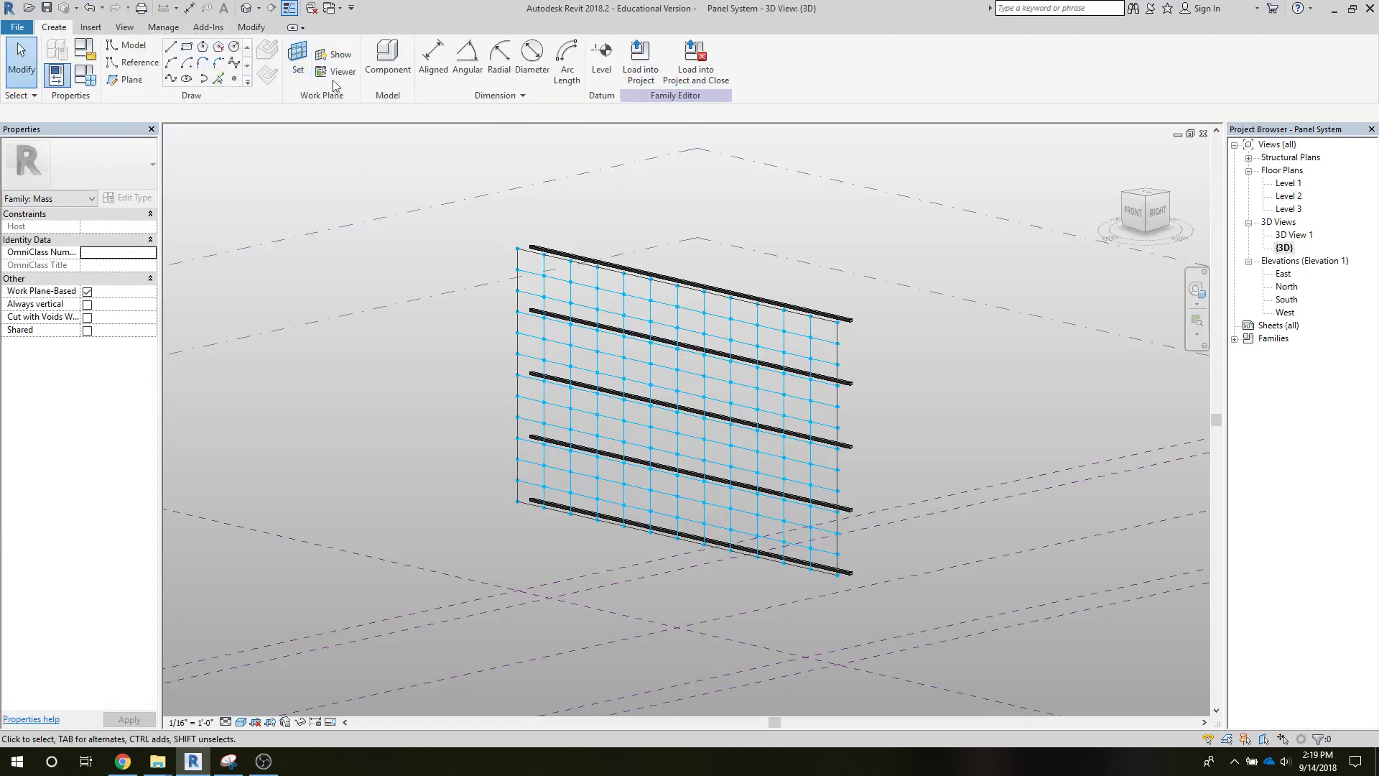
pyautogui.click(379, 68)
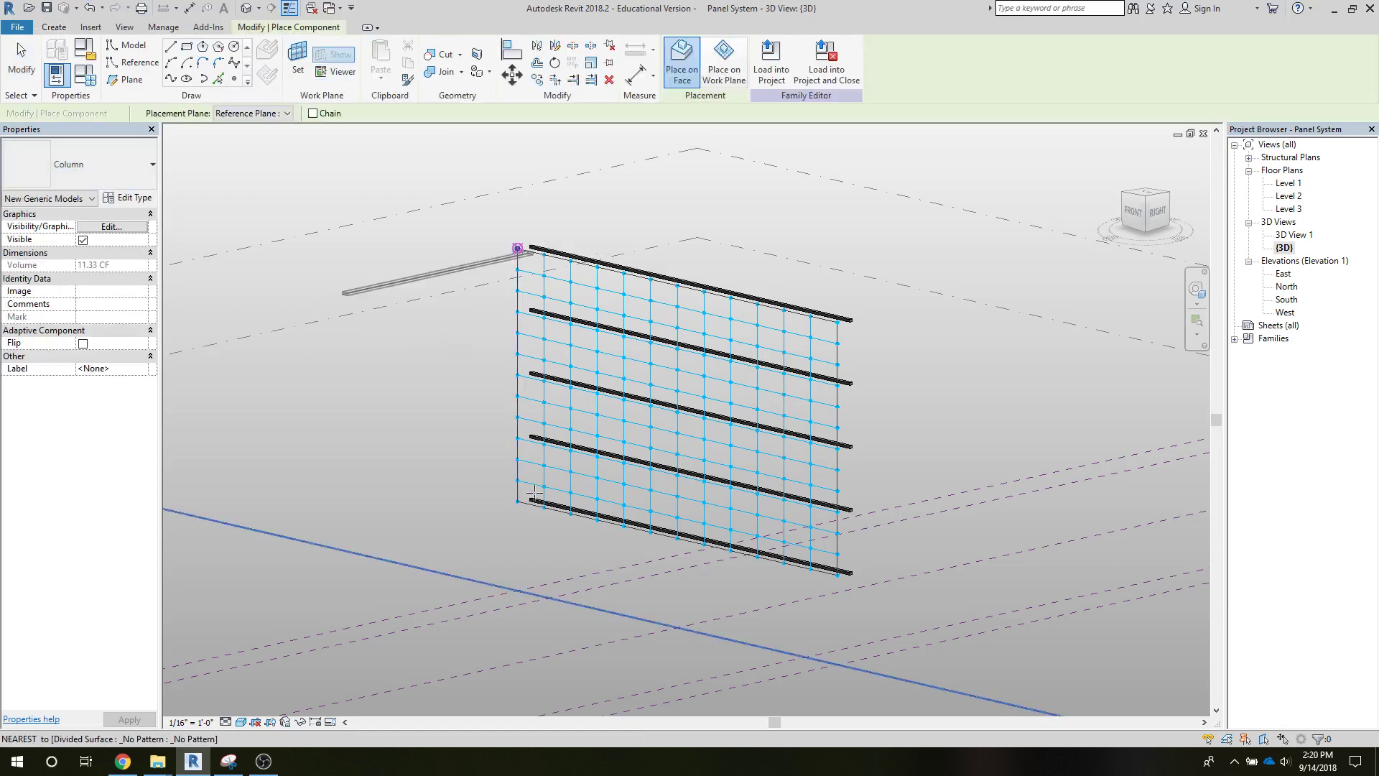
pyautogui.click(518, 248)
pyautogui.click(518, 501)
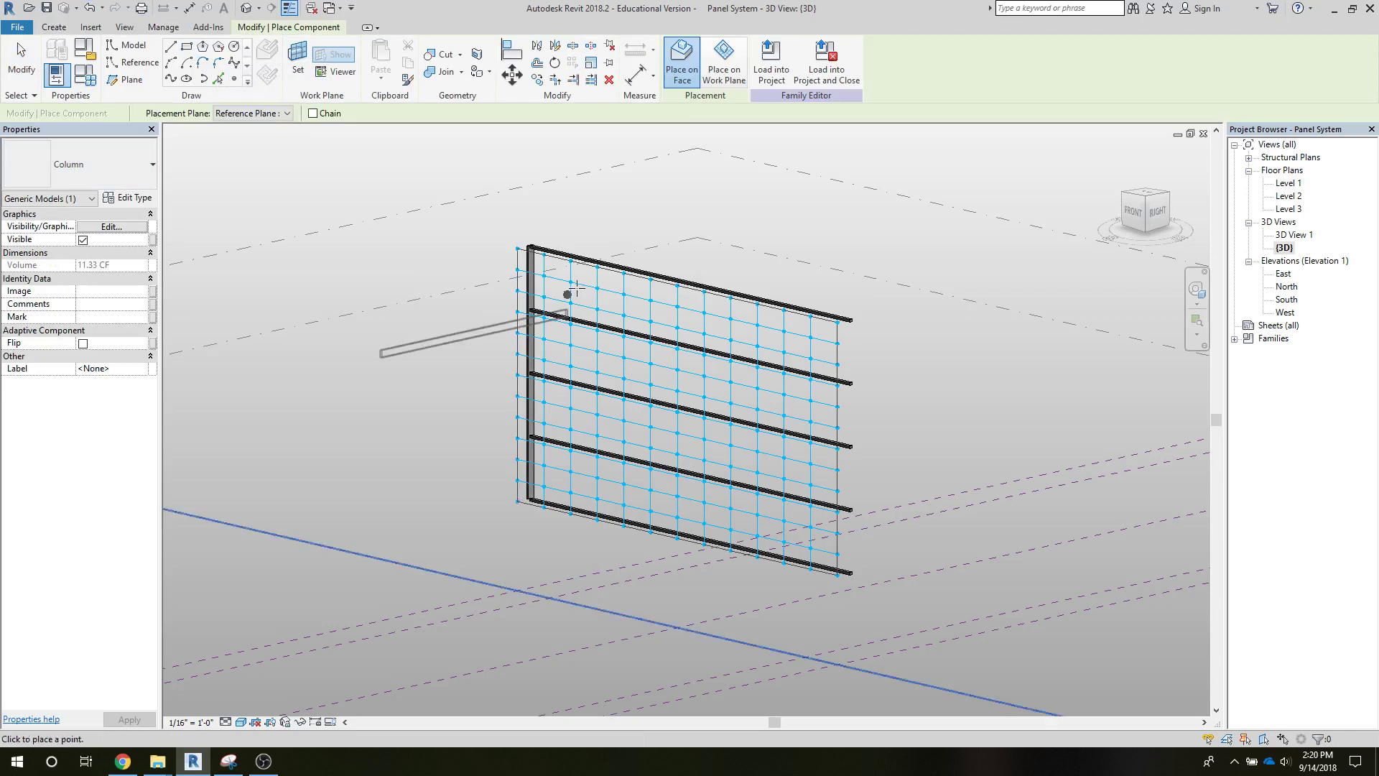
pyautogui.click(597, 267)
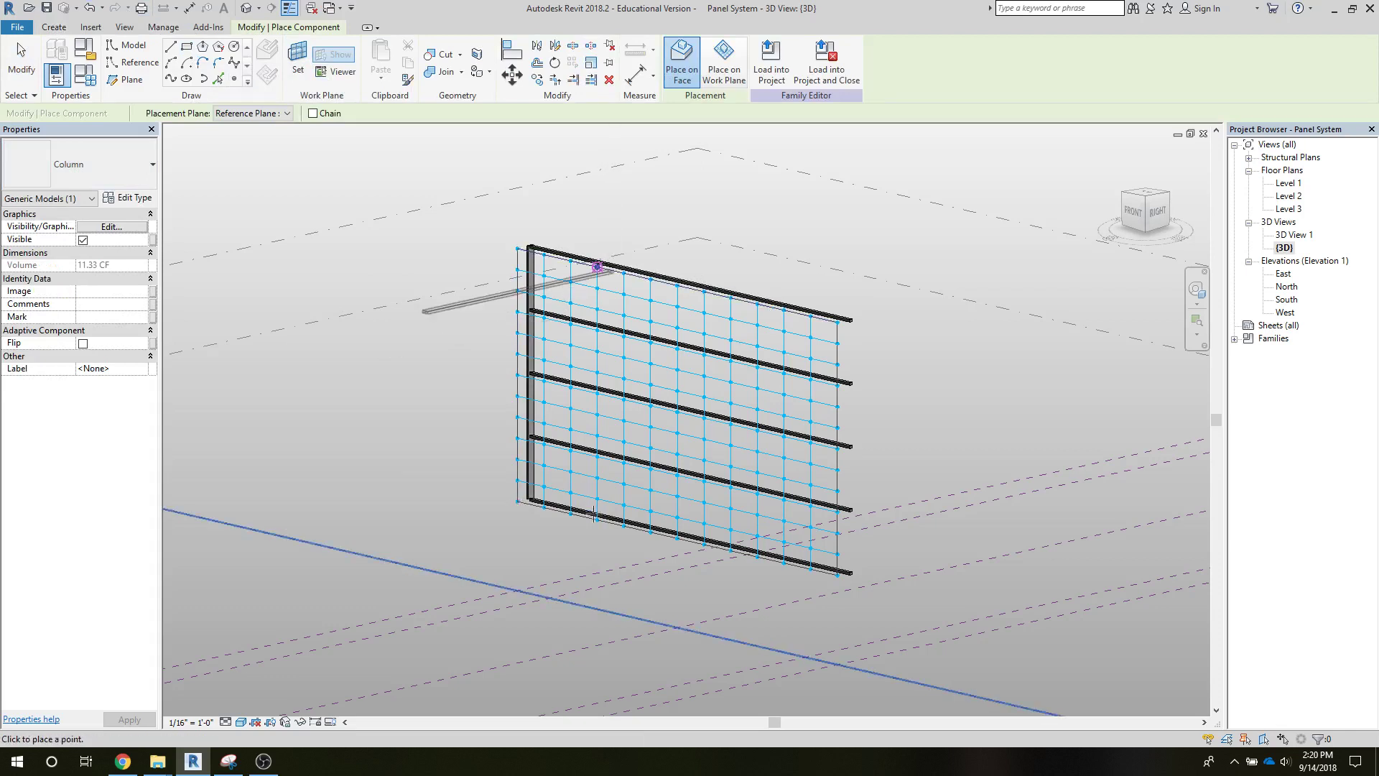
pyautogui.click(597, 519)
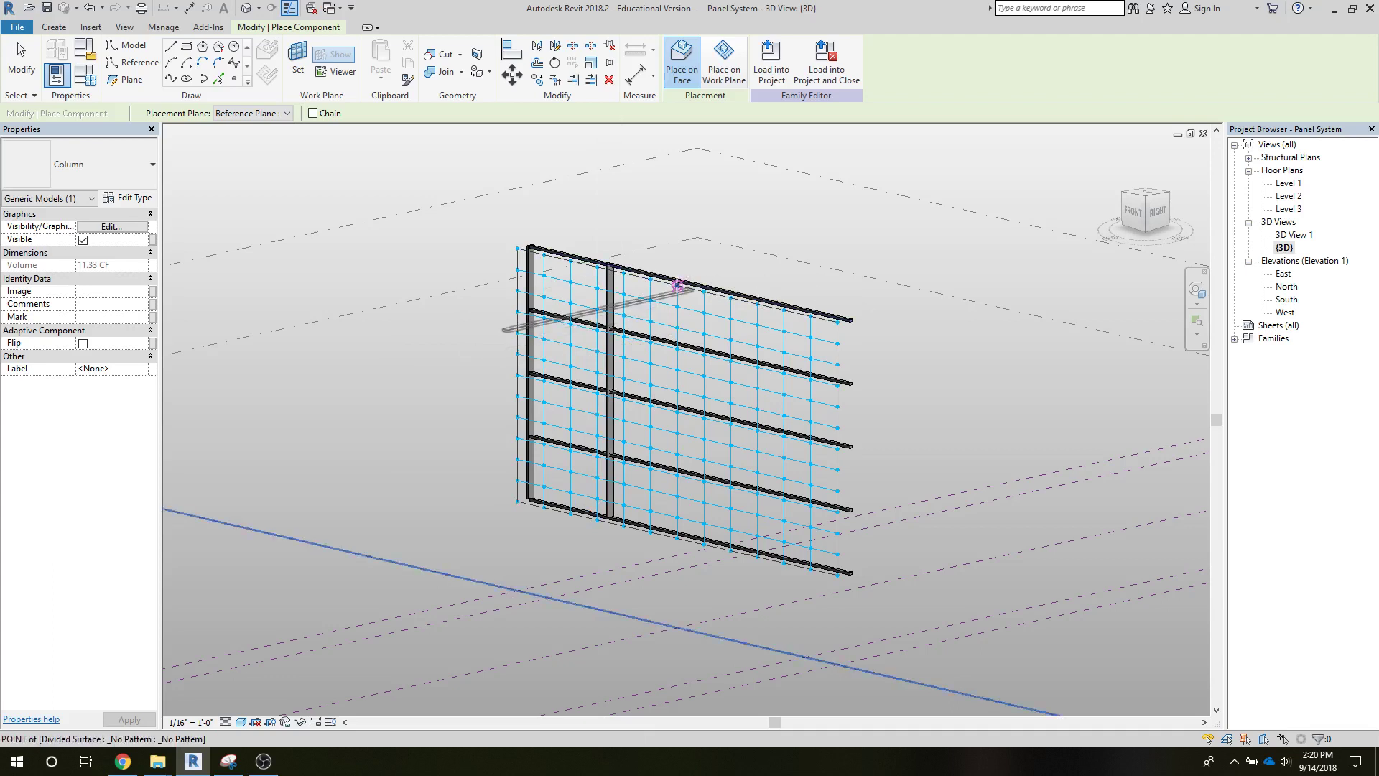
# Place three more full-height Column components at three-bay spacing, ending at the surface's right edge, and finish placement.
pyautogui.click(678, 285)
pyautogui.click(677, 538)
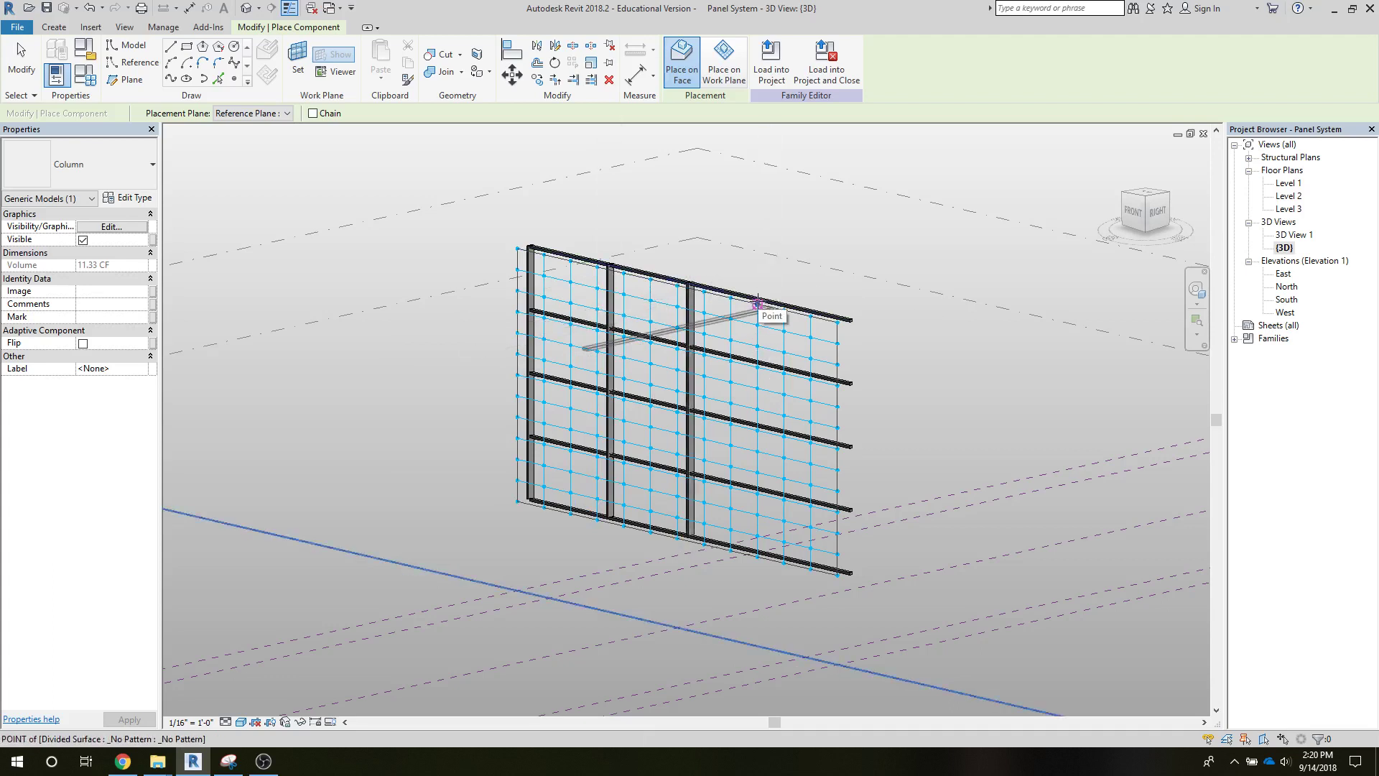
pyautogui.click(758, 304)
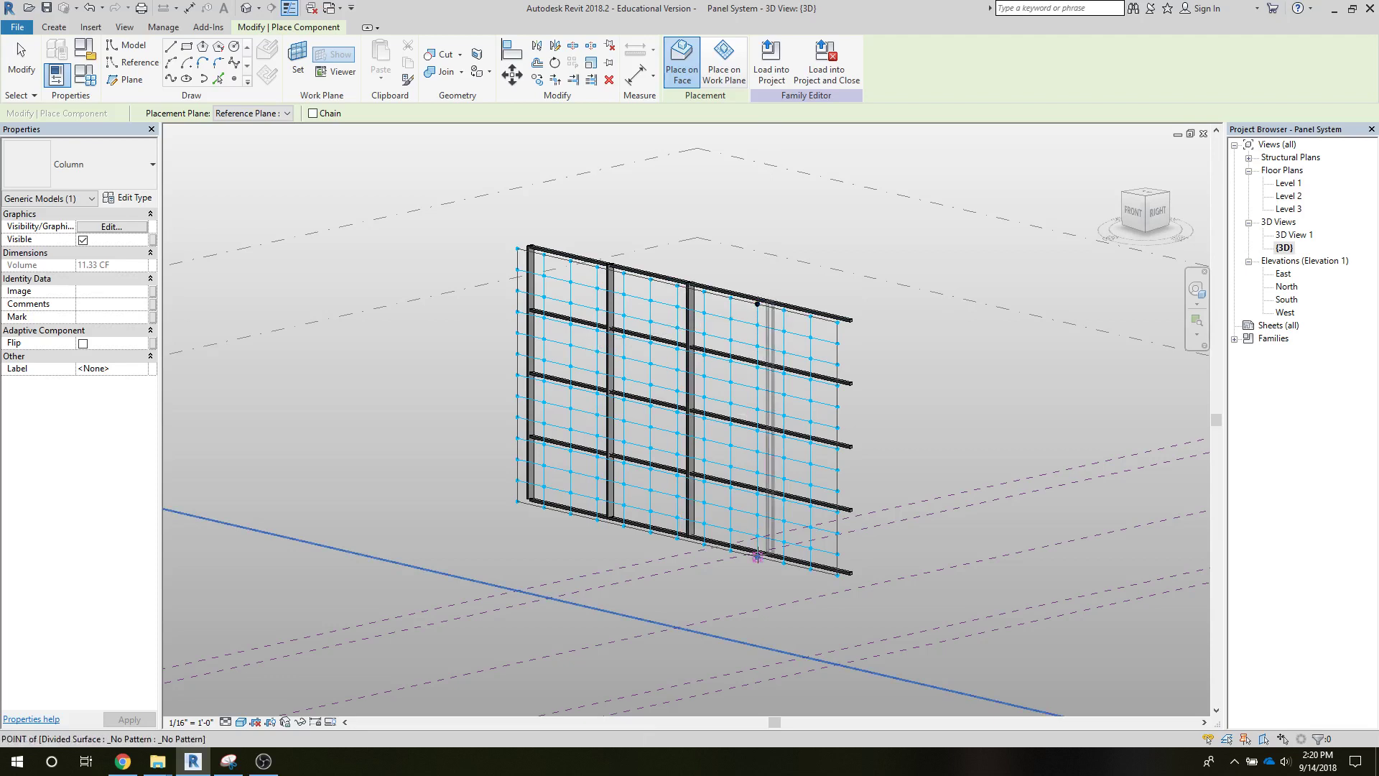
pyautogui.click(758, 557)
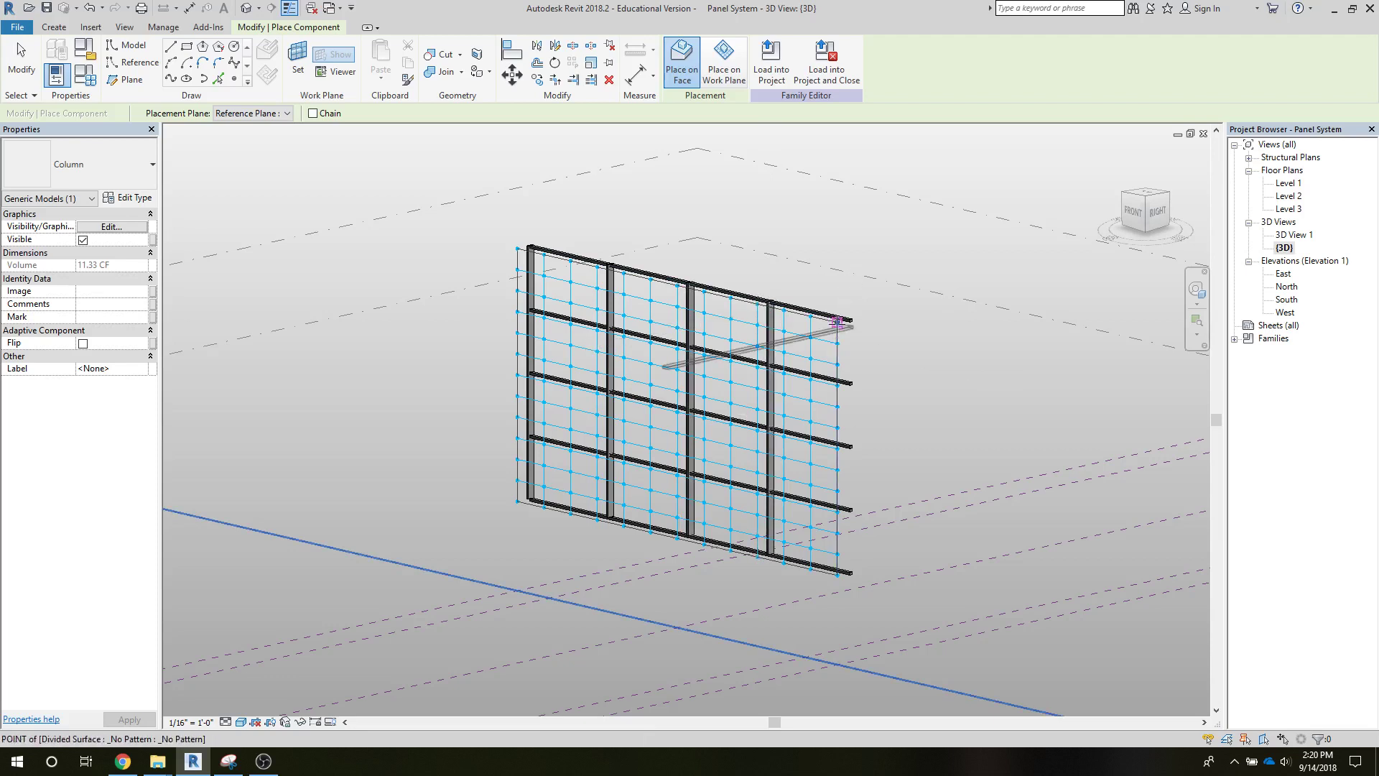
pyautogui.click(837, 572)
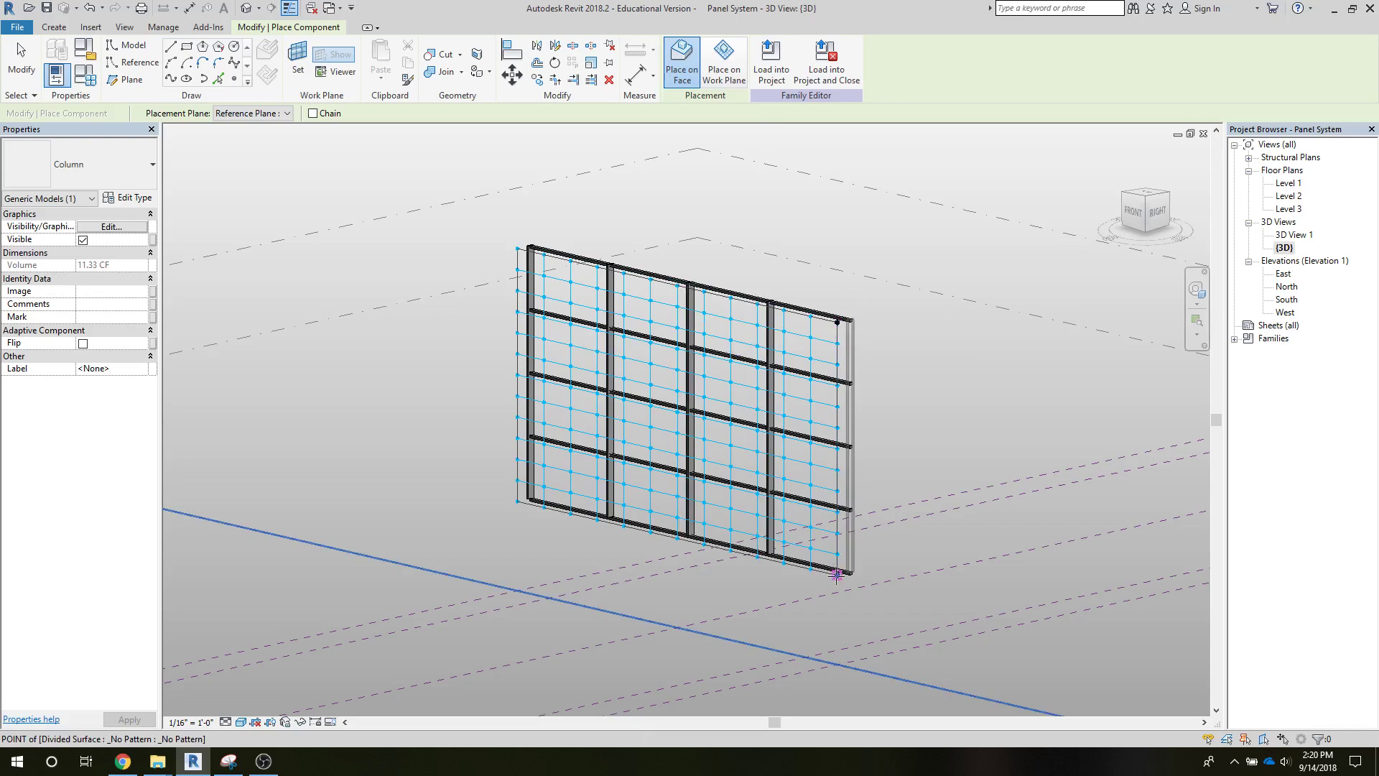
pyautogui.press('Escape')
pyautogui.press('Escape')
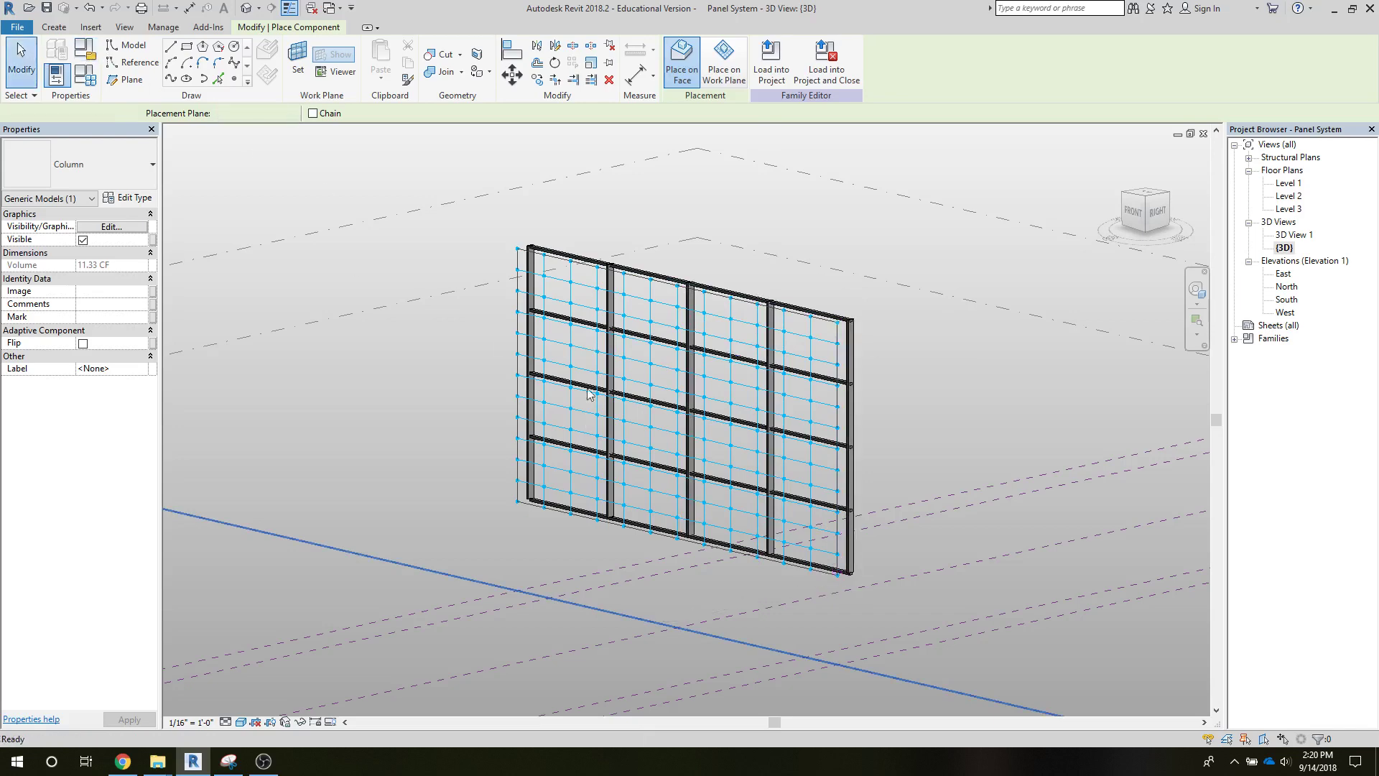
# Examine how the columns and beams meet and sit against the divided surface grid.
pyautogui.scroll(5, 674, 431)
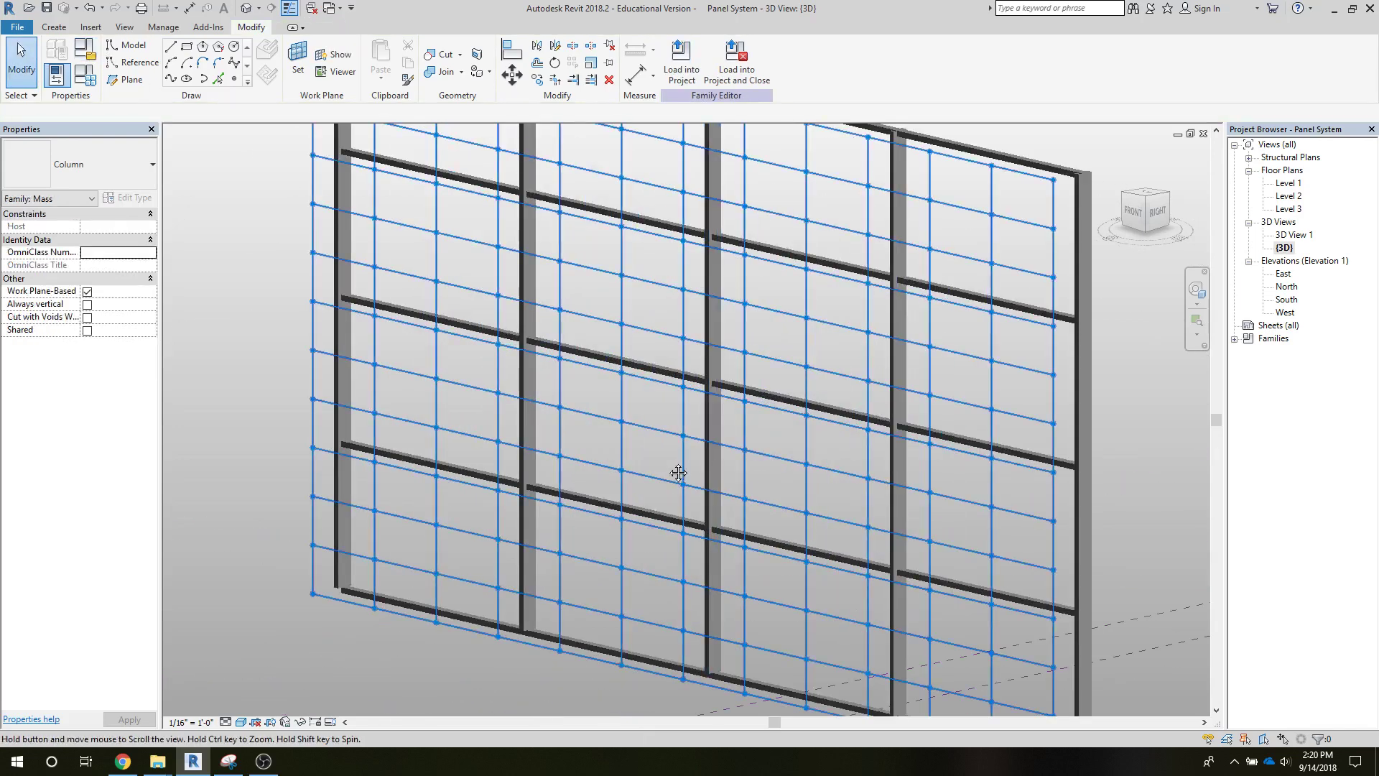
pyautogui.scroll(-5, 678, 472)
pyautogui.keyDown('shift'); pyautogui.moveTo(625, 459); pyautogui.dragTo(736, 438, button='middle'); pyautogui.keyUp('shift')
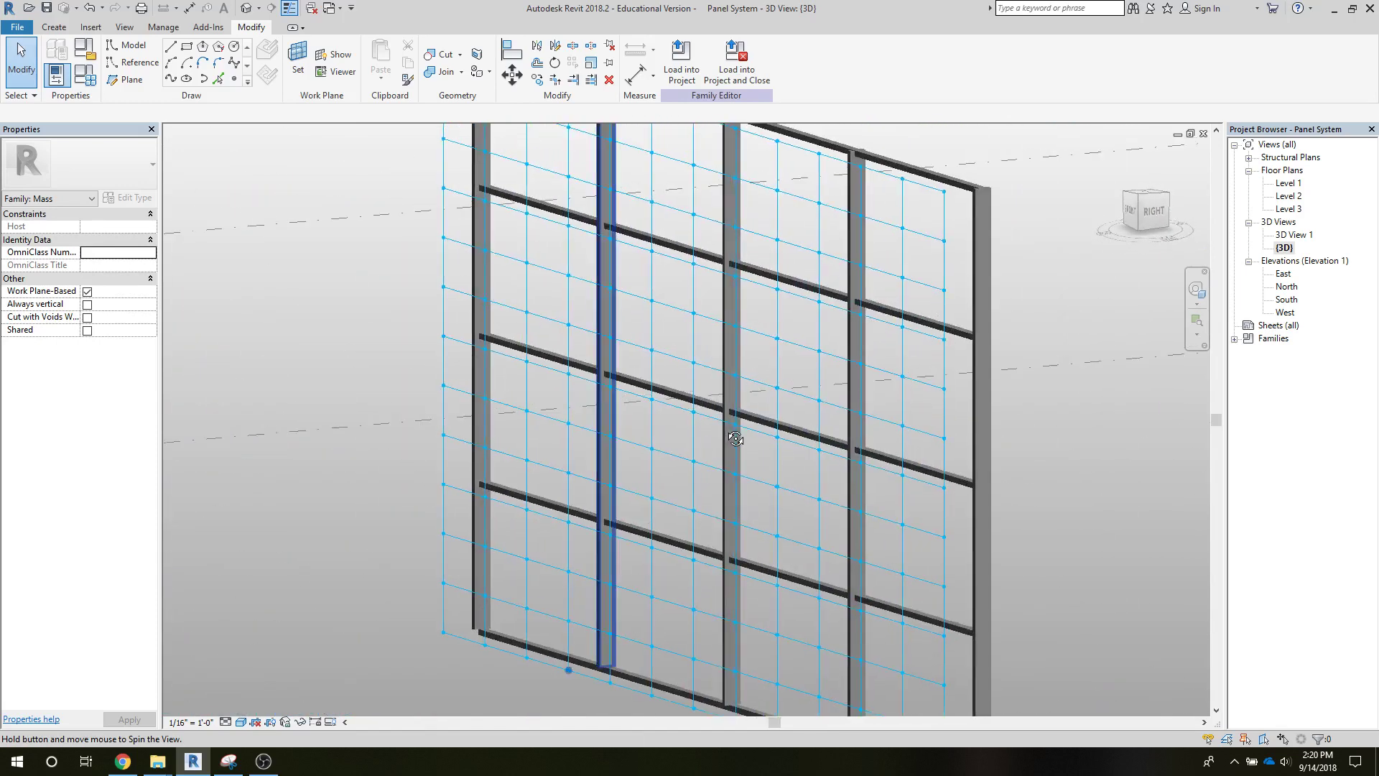
pyautogui.click(727, 431)
pyautogui.press('Escape')
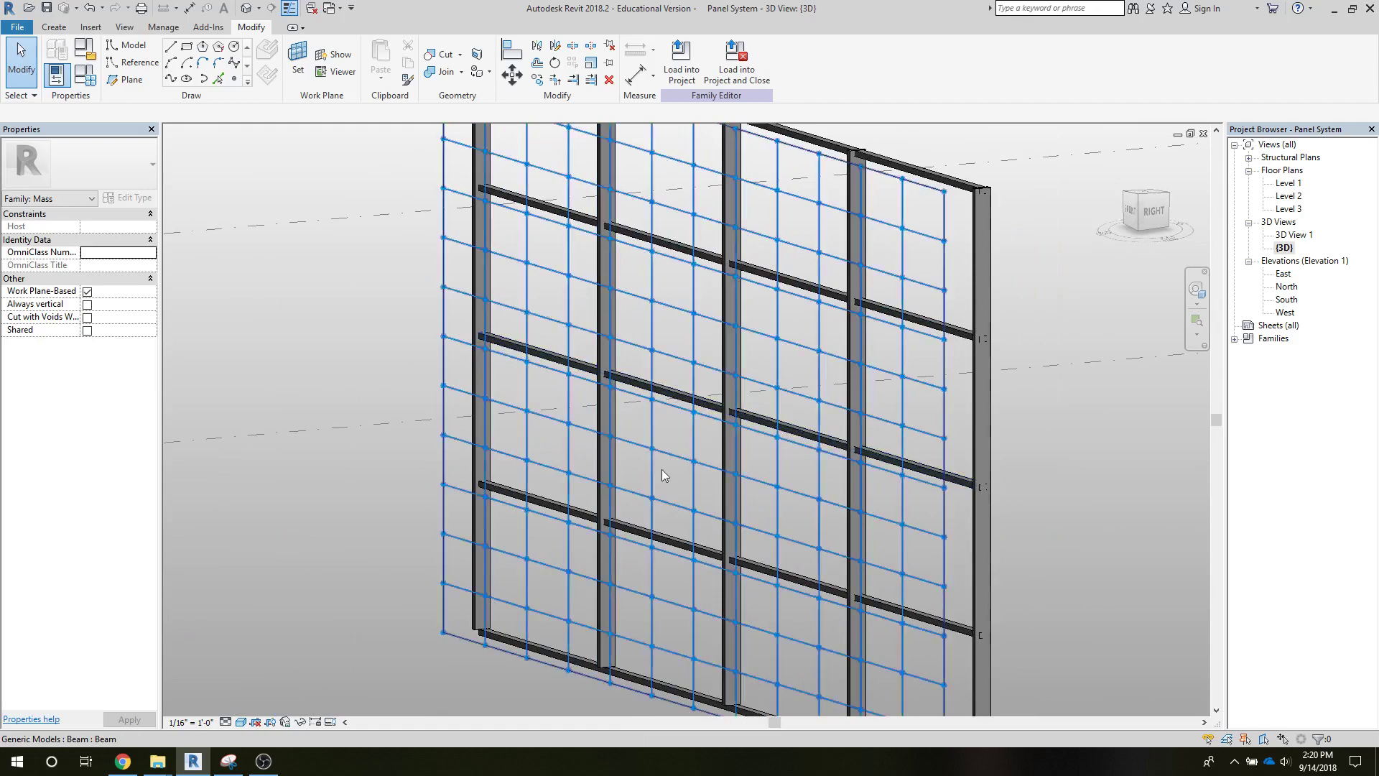